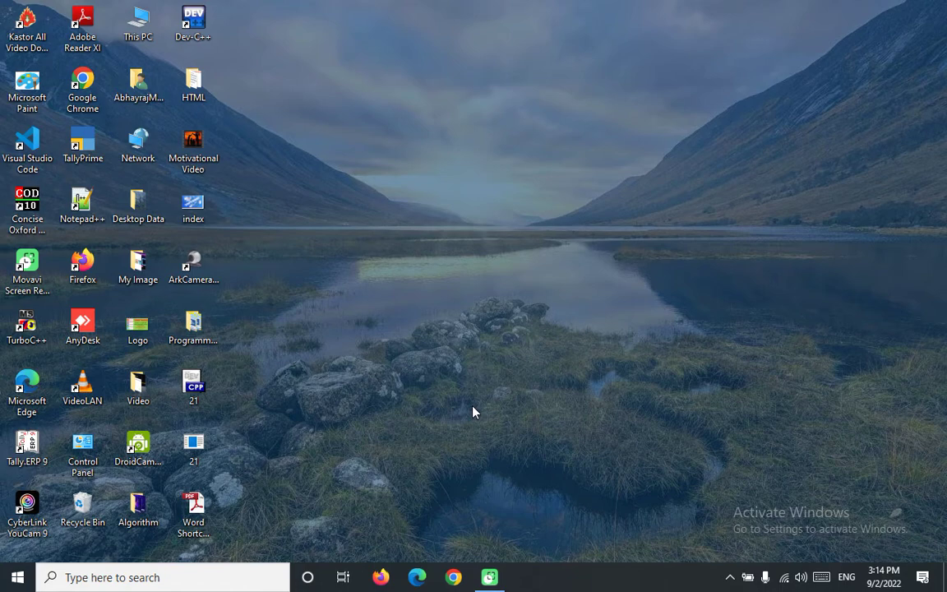
Step: Launch Microsoft Word by running winword from the Run box
{"action": "key", "text": "super+r"}
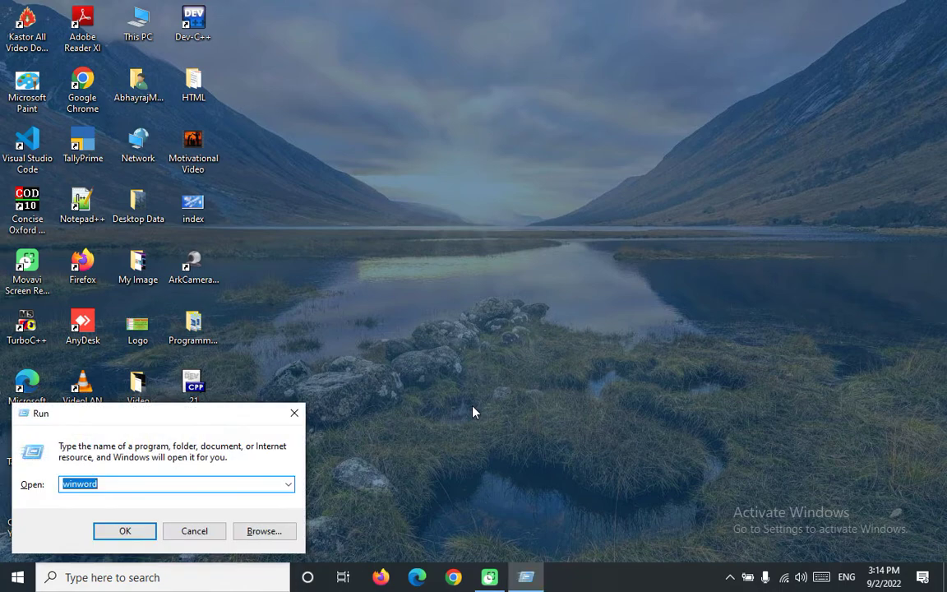
{"action": "key", "text": "Return"}
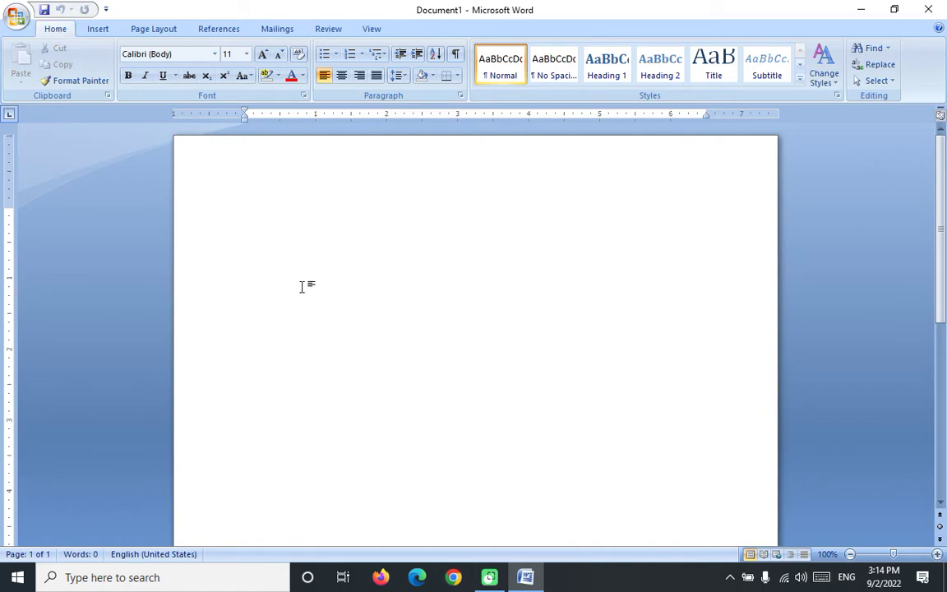
Step: Browse the Insert and Page Layout tabs, ending on the References tab with APA style
{"action": "left_click", "coordinate": [97, 29]}
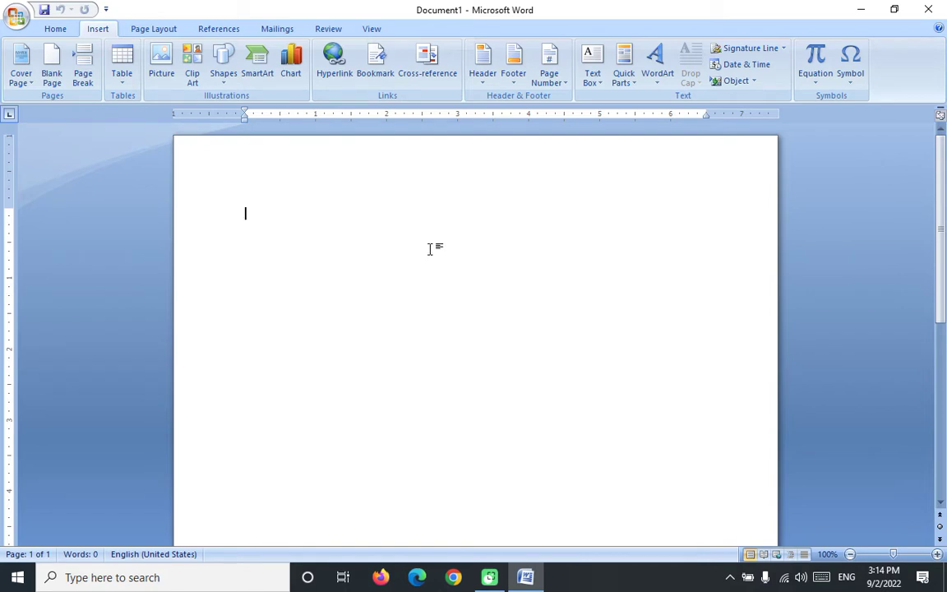
{"action": "left_click", "coordinate": [154, 29]}
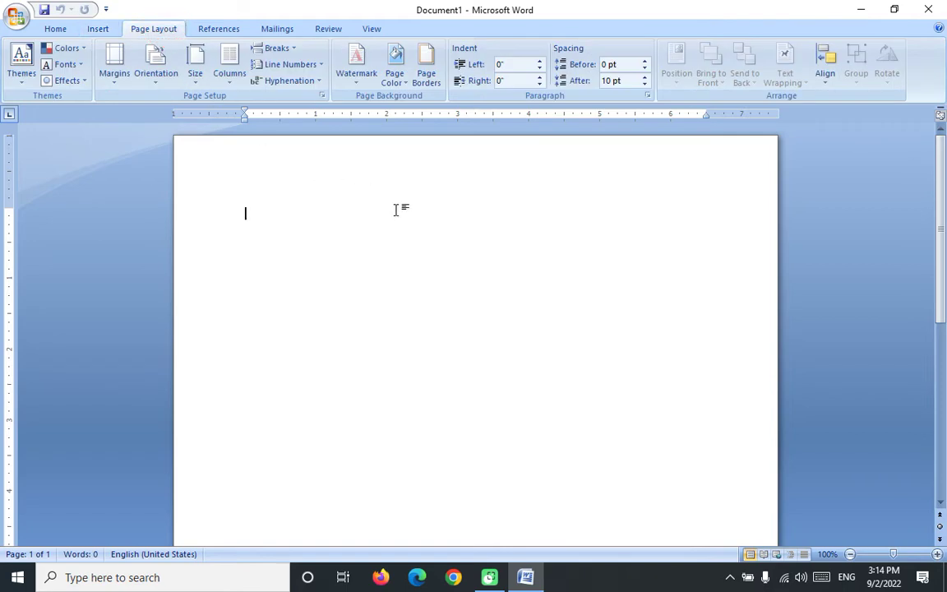
{"action": "left_click", "coordinate": [218, 31]}
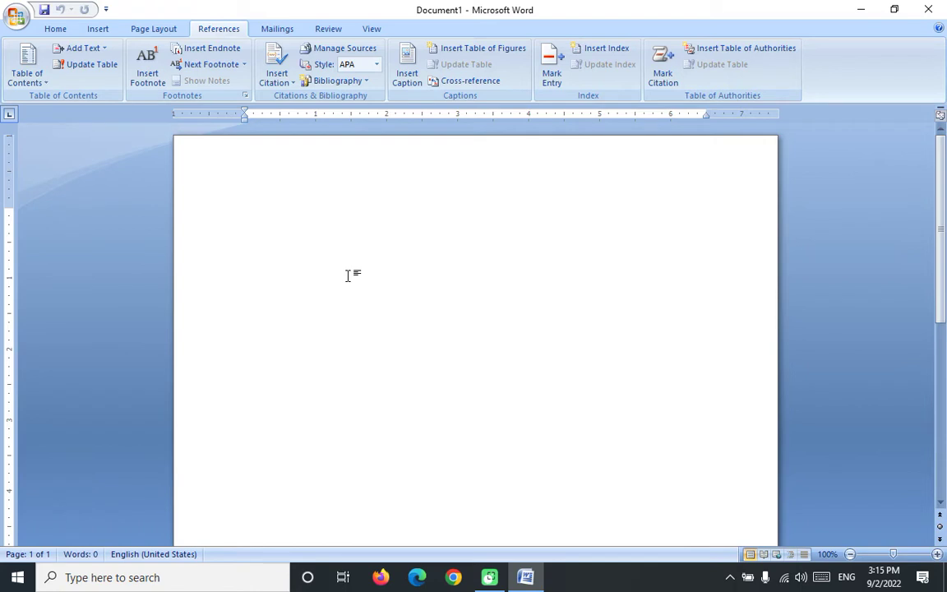
Step: Enter =rand(12,4) at the top of the document to generate sample paragraphs
{"action": "type", "text": "=r"}
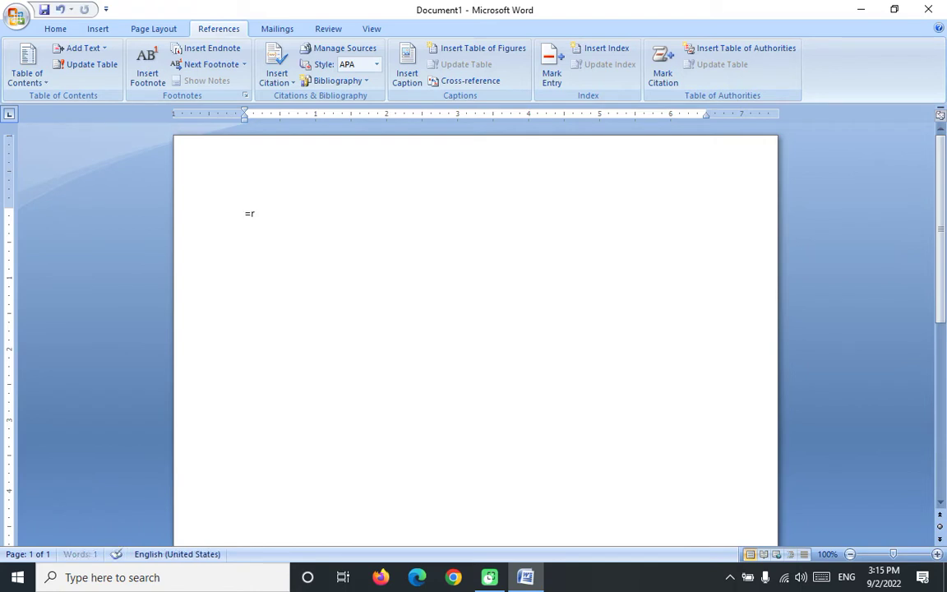
{"action": "type", "text": "and(12,4)"}
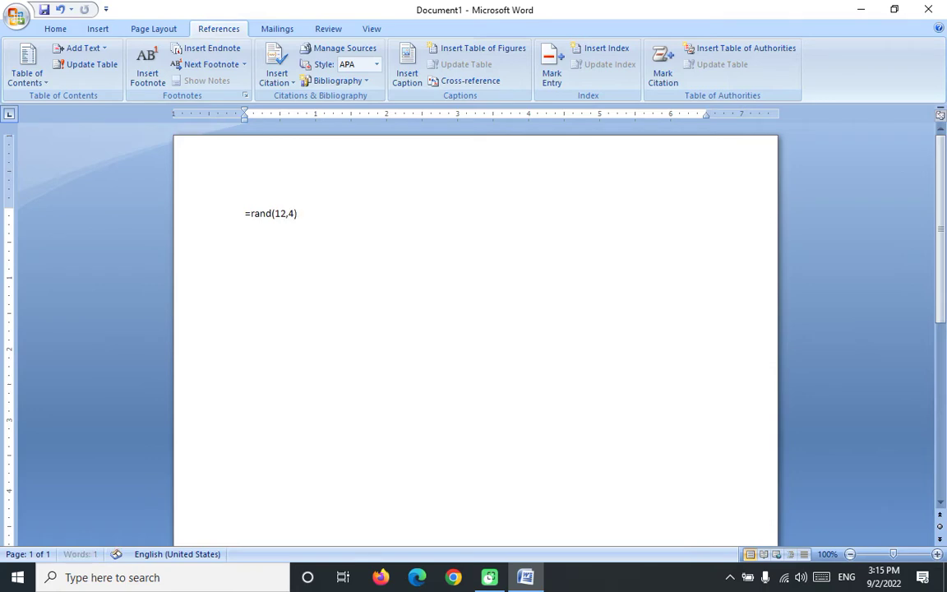
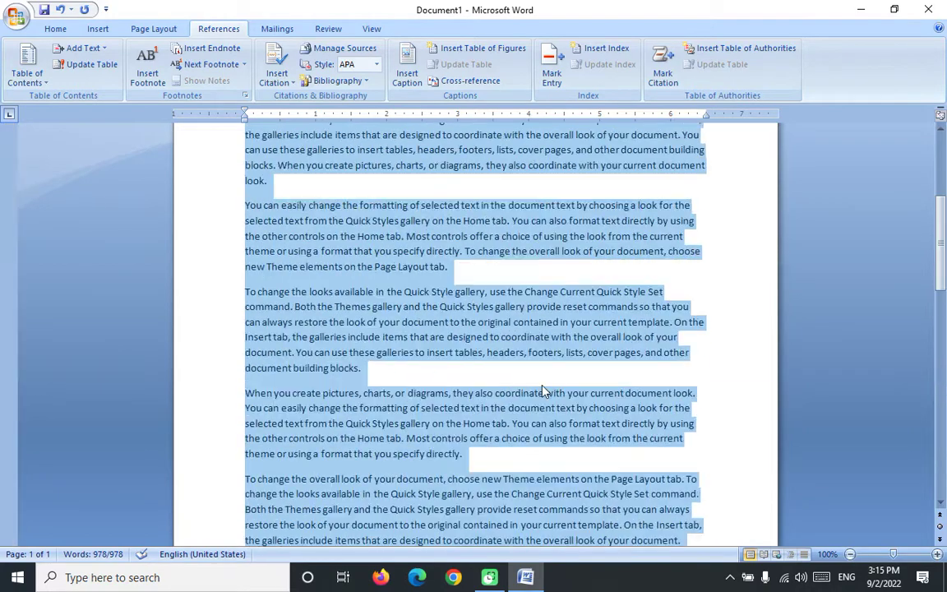
Step: Paste two more copies of the placeholder text as new paragraphs at the document's end
{"action": "scroll", "coordinate": [541, 386], "scroll_direction": "down", "scroll_amount": 15}
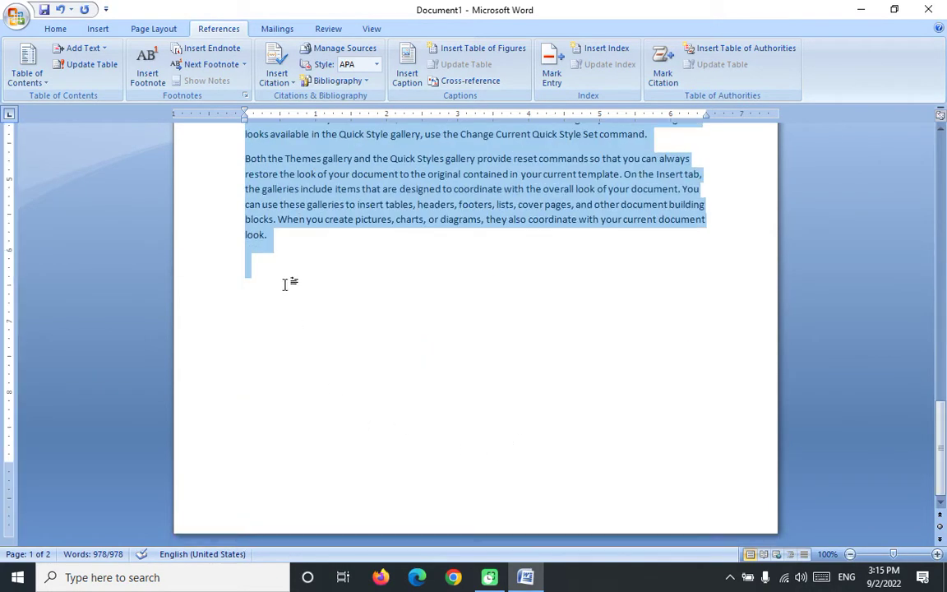
{"action": "left_click", "coordinate": [289, 247]}
{"action": "key", "text": "Return"}
{"action": "key", "text": "ctrl+v"}
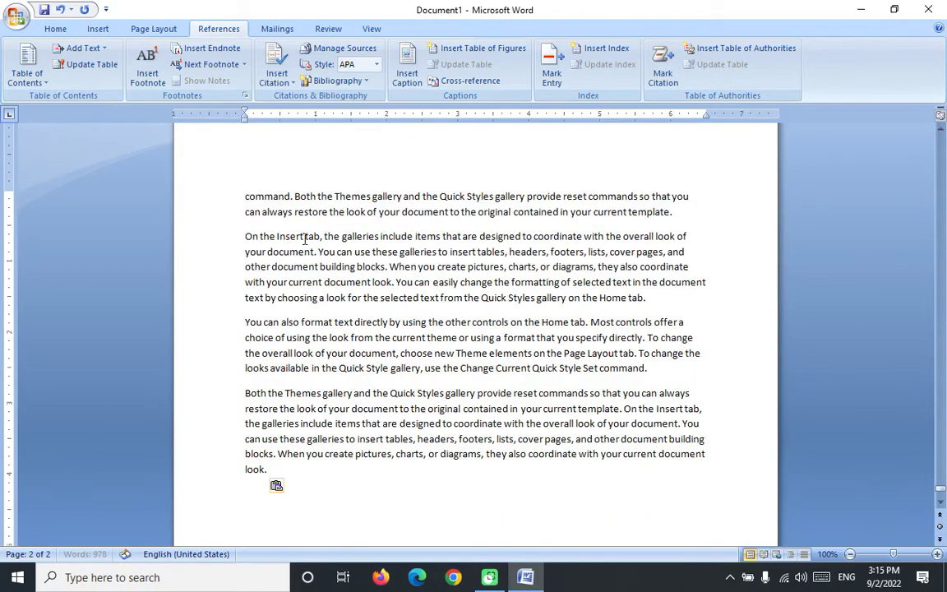
{"action": "key", "text": "Return"}
{"action": "key", "text": "ctrl+v"}
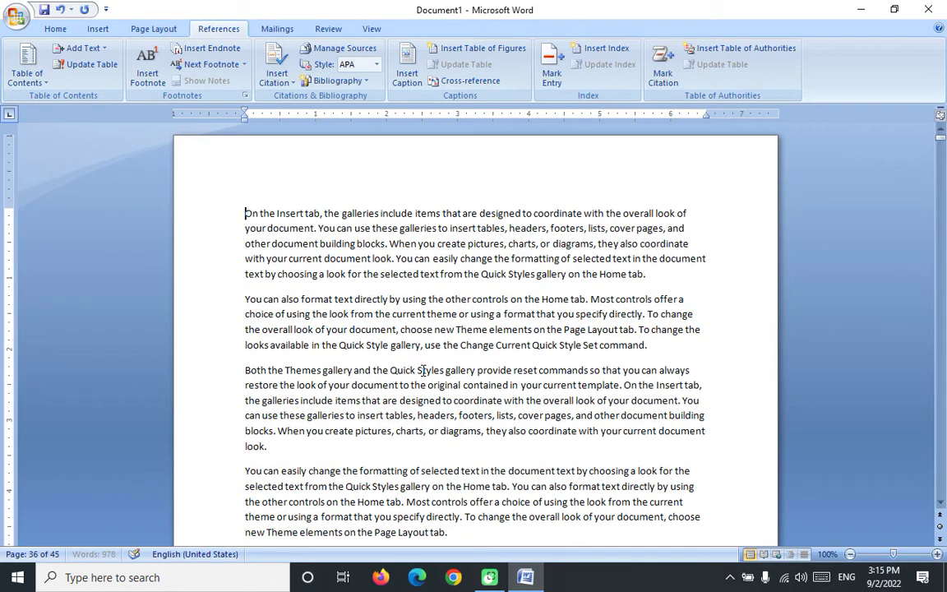
Step: Check the 45-page length from start to end, finishing in the blank lines above the text
{"action": "key", "text": "ctrl+Home"}
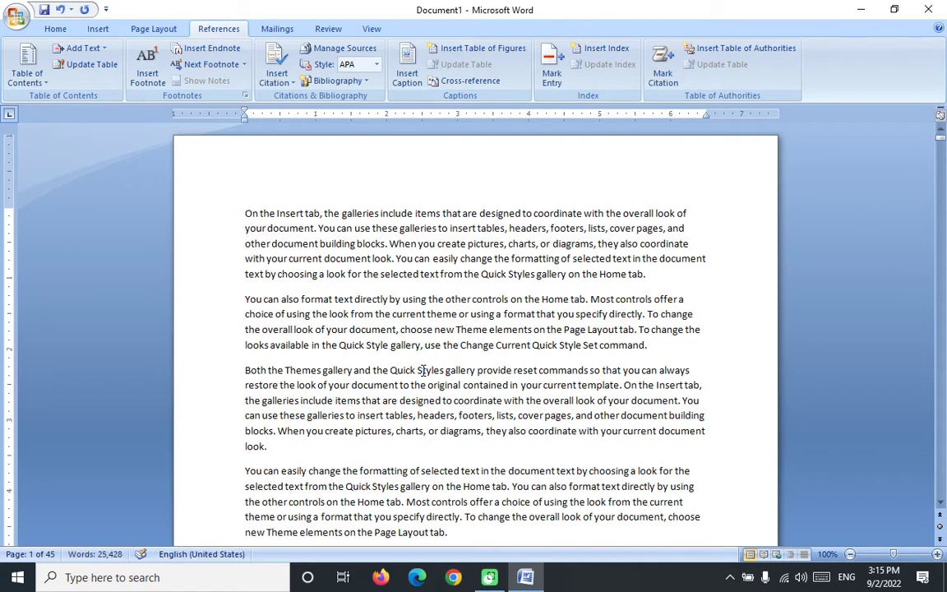
{"action": "key", "text": "ctrl+End"}
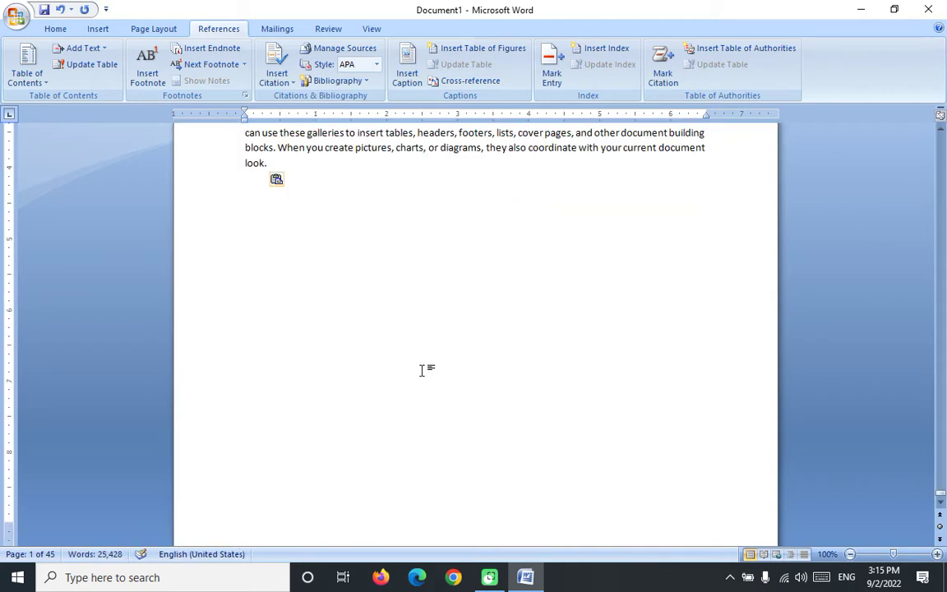
{"action": "key", "text": "ctrl+Home"}
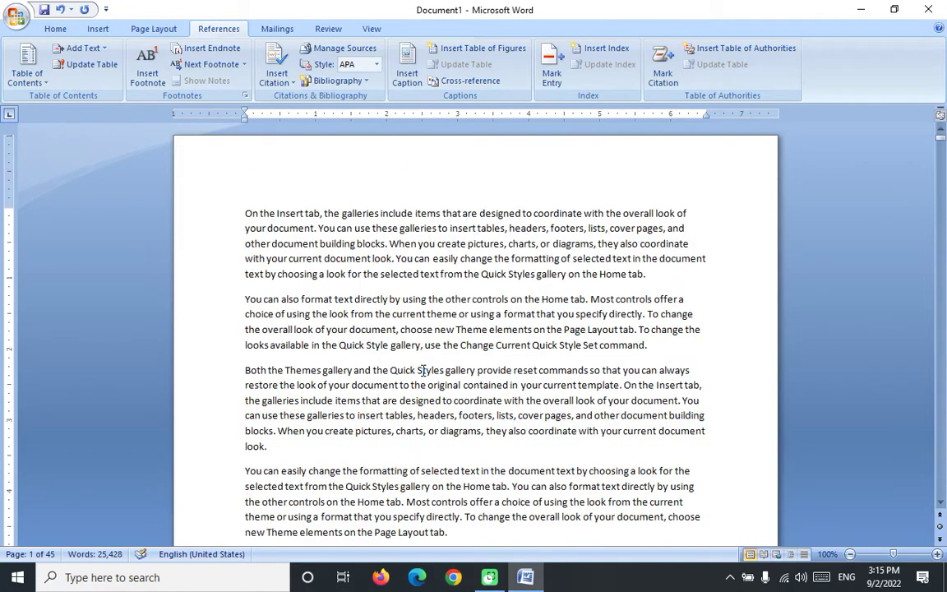
{"action": "key", "text": "ctrl+End"}
{"action": "scroll", "coordinate": [424, 370], "scroll_direction": "up", "scroll_amount": 20}
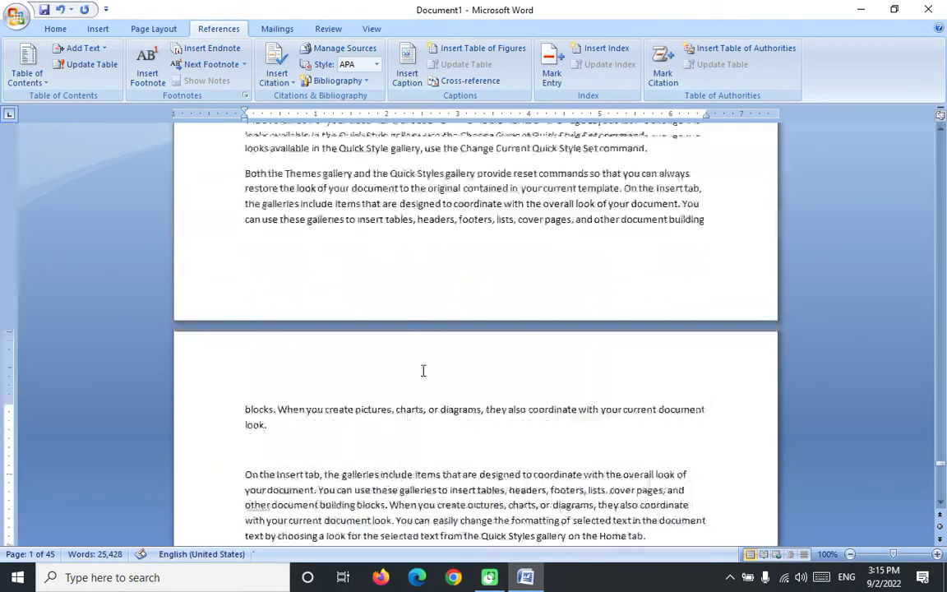
{"action": "scroll", "coordinate": [423, 371], "scroll_direction": "down", "scroll_amount": 20}
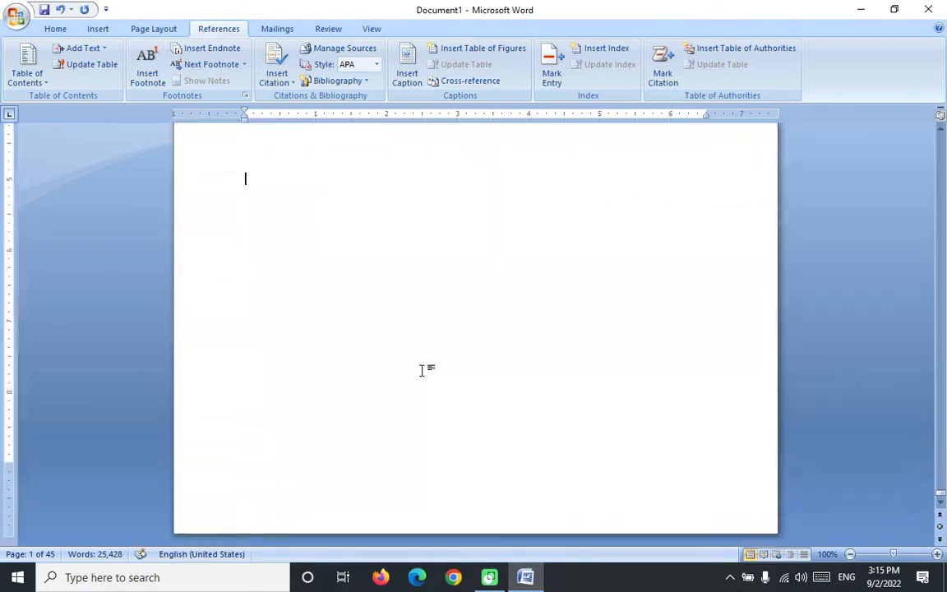
{"action": "scroll", "coordinate": [424, 370], "scroll_direction": "up", "scroll_amount": 10}
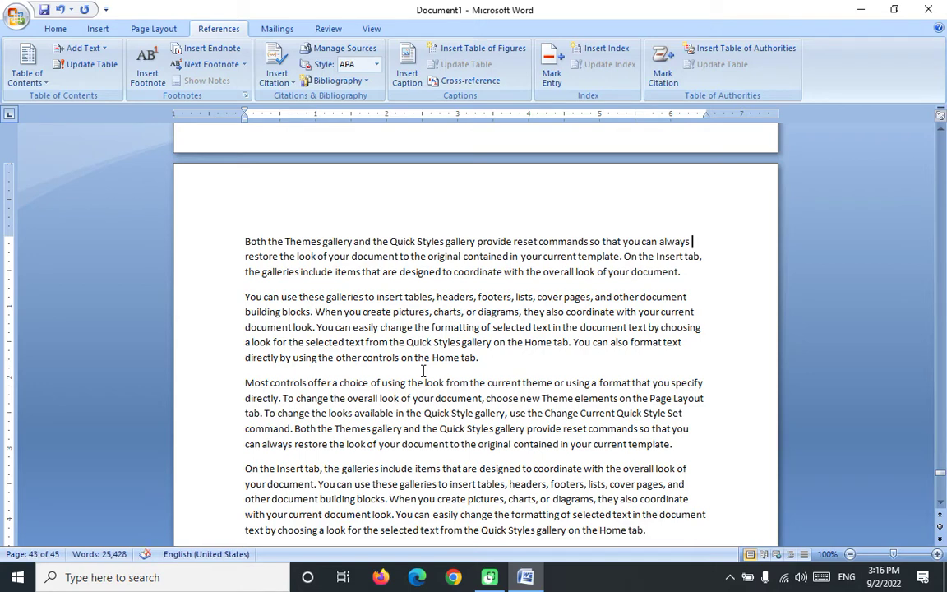
{"action": "scroll", "coordinate": [344, 307], "scroll_direction": "down", "scroll_amount": 3}
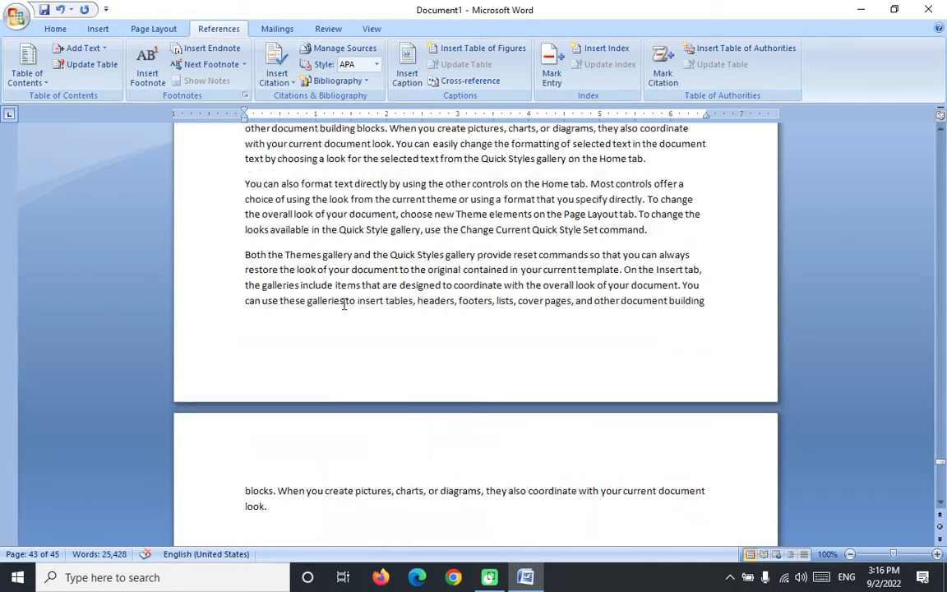
{"action": "scroll", "coordinate": [339, 289], "scroll_direction": "down", "scroll_amount": 10}
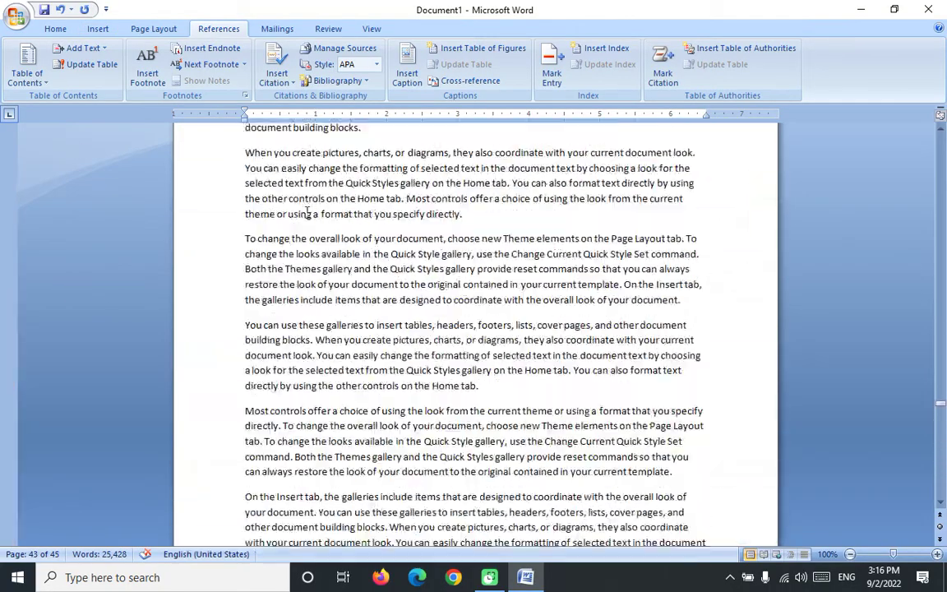
{"action": "scroll", "coordinate": [305, 213], "scroll_direction": "down", "scroll_amount": 10}
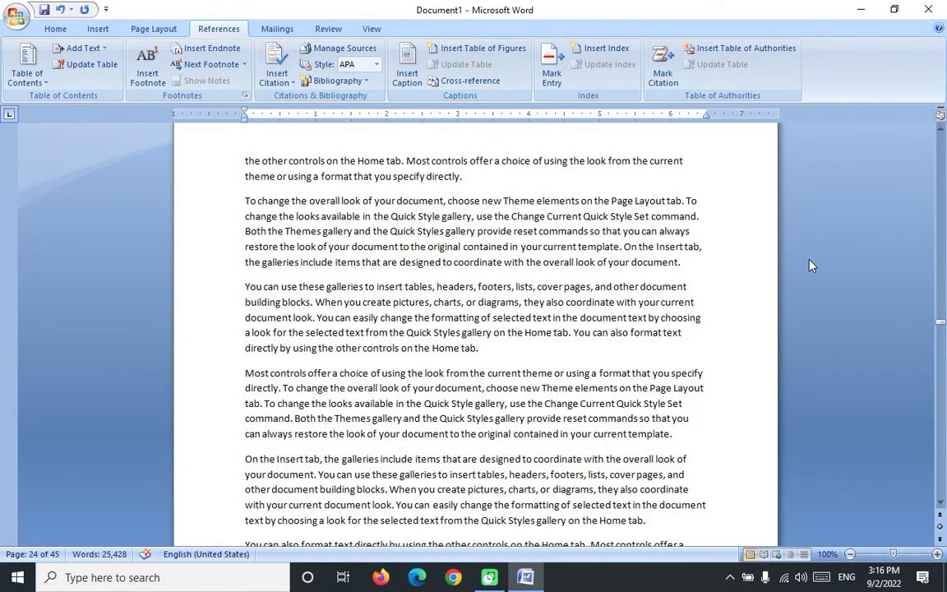
{"action": "key", "text": "ctrl+Home"}
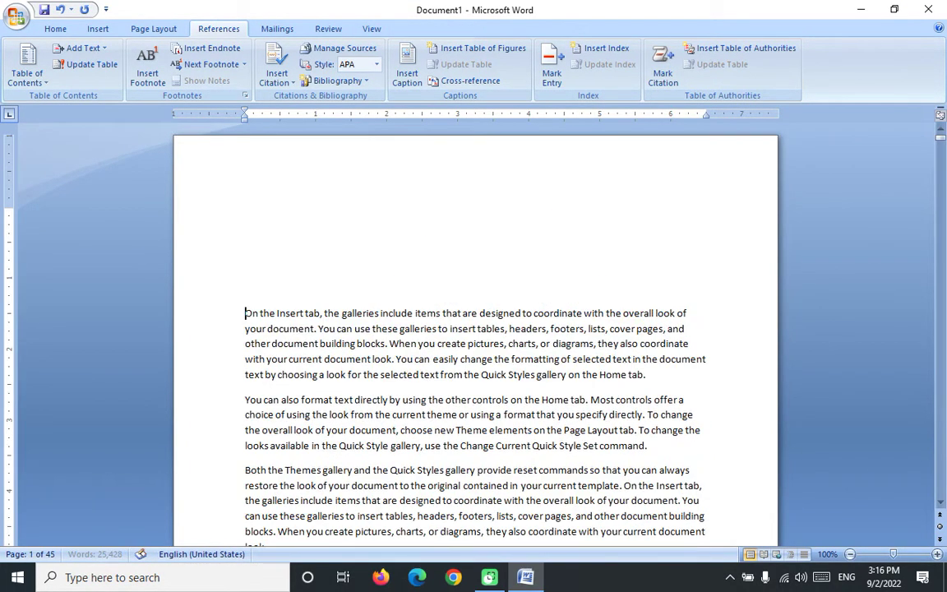
{"action": "key", "text": "Up"}
{"action": "key", "text": "Up"}
{"action": "key", "text": "Up"}
{"action": "key", "text": "Up"}
{"action": "key", "text": "Up"}
Step: Make 'On the Insert tab, the galleries' and 'You can also format text directly' Heading 1
{"action": "left_click_drag", "start_coordinate": [245, 313], "coordinate": [380, 314]}
{"action": "left_click", "coordinate": [51, 29]}
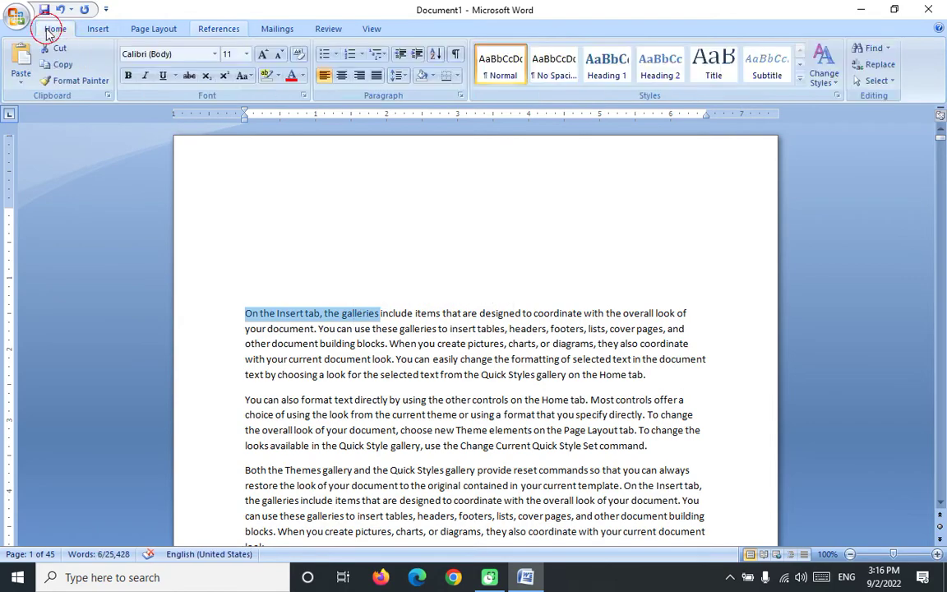
{"action": "left_click", "coordinate": [606, 65]}
{"action": "scroll", "coordinate": [521, 320], "scroll_direction": "down", "scroll_amount": 10}
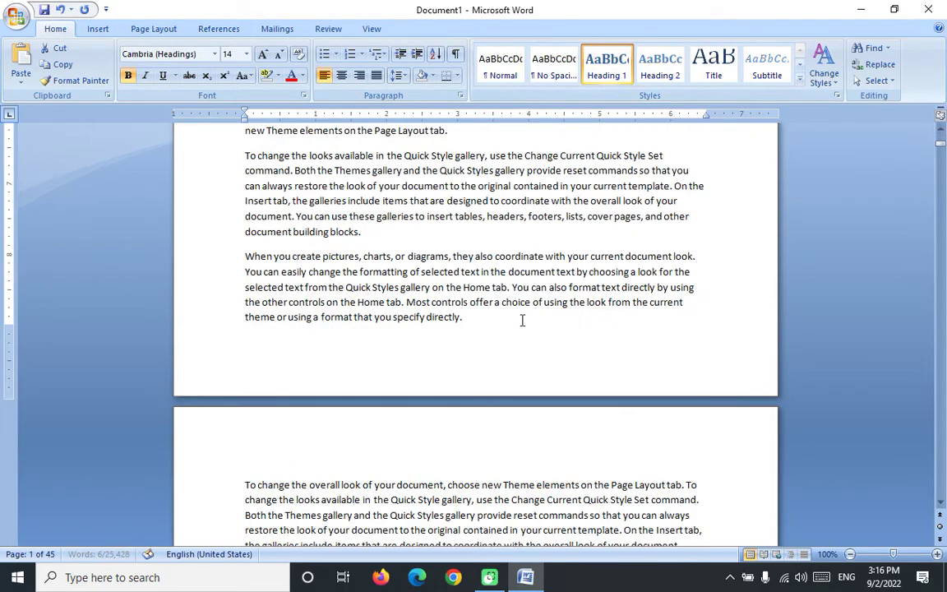
{"action": "scroll", "coordinate": [521, 321], "scroll_direction": "down", "scroll_amount": 10}
{"action": "left_click_drag", "start_coordinate": [244, 410], "coordinate": [388, 410]}
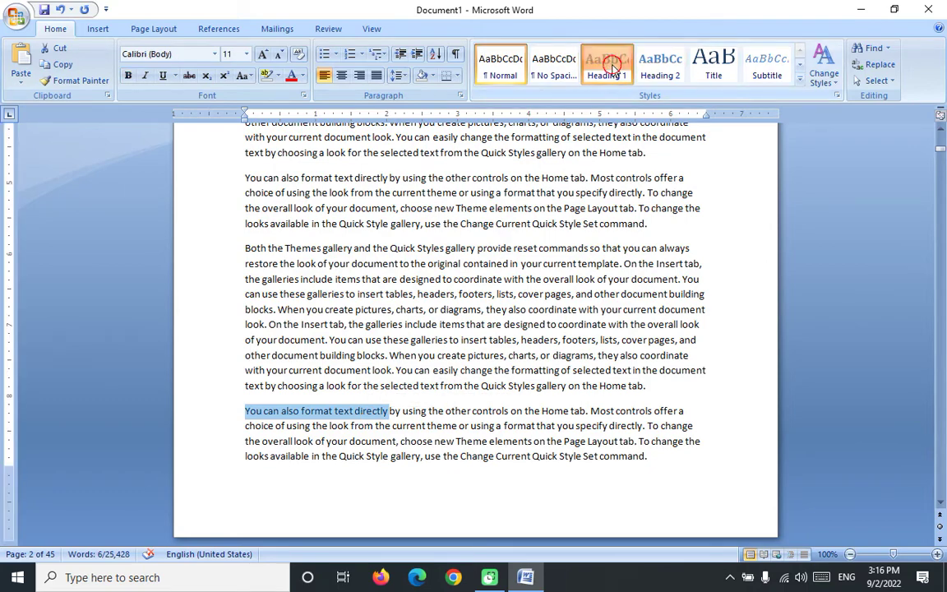
{"action": "left_click", "coordinate": [612, 66]}
Step: Make 'Both the Themes gallery and' and 'When you create pictures, charts' Heading 1
{"action": "scroll", "coordinate": [619, 334], "scroll_direction": "down", "scroll_amount": 10}
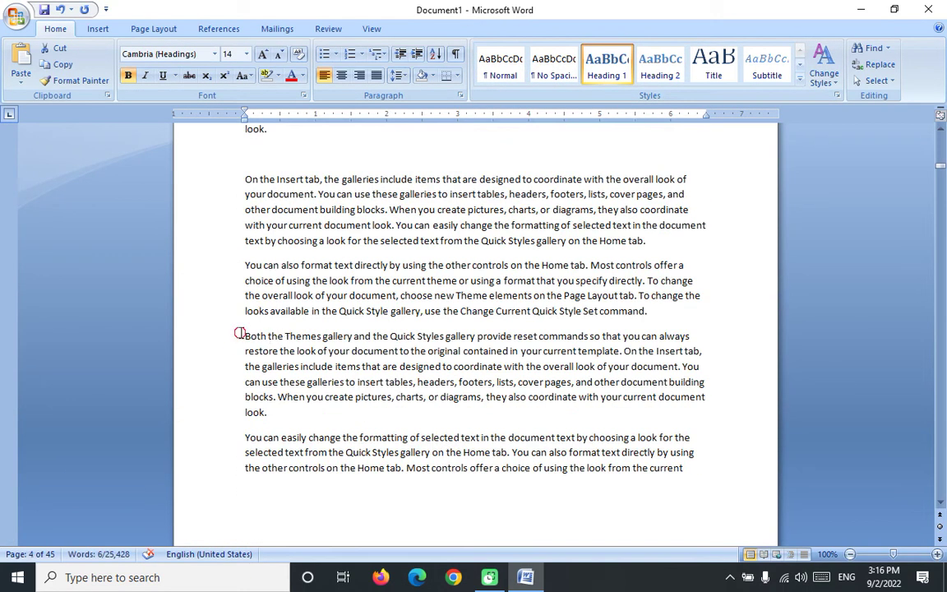
{"action": "left_click_drag", "start_coordinate": [240, 333], "coordinate": [369, 345]}
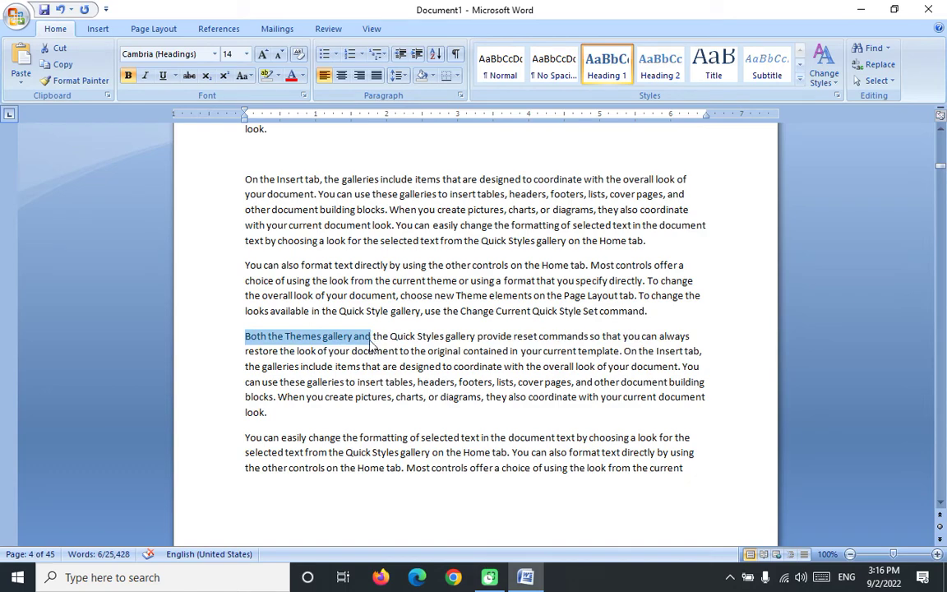
{"action": "left_click", "coordinate": [607, 64]}
{"action": "scroll", "coordinate": [456, 324], "scroll_direction": "down", "scroll_amount": 7}
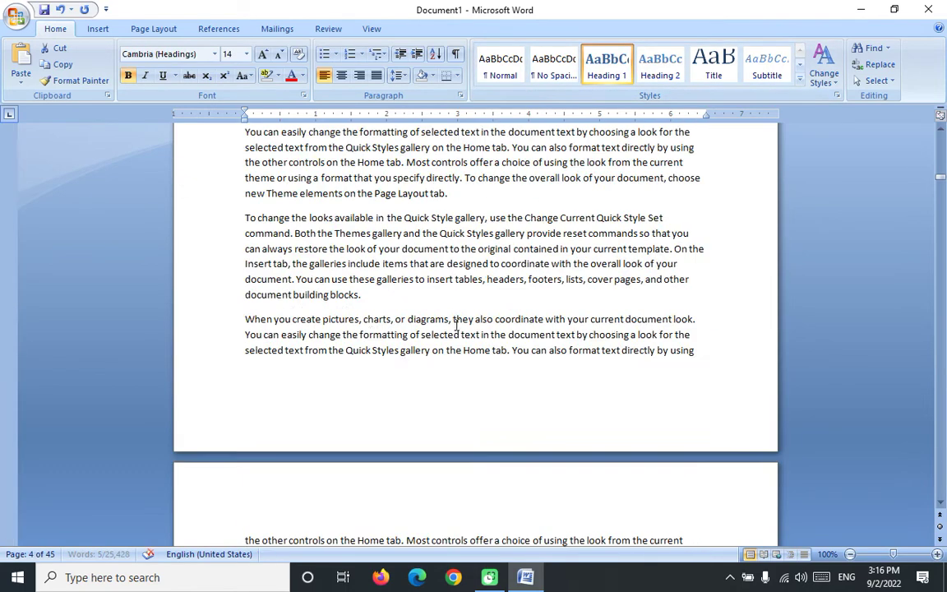
{"action": "left_click_drag", "start_coordinate": [241, 319], "coordinate": [395, 317]}
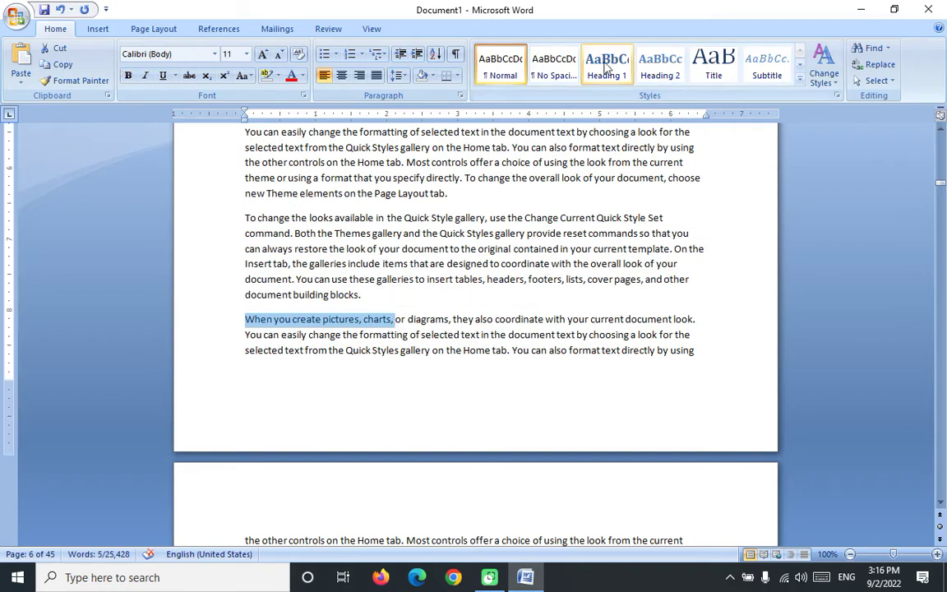
{"action": "left_click", "coordinate": [606, 65]}
Step: Make the page 9 opening 'You can also format text directly by' a Heading 1
{"action": "scroll", "coordinate": [539, 260], "scroll_direction": "down", "scroll_amount": 5}
{"action": "scroll", "coordinate": [538, 260], "scroll_direction": "down", "scroll_amount": 10}
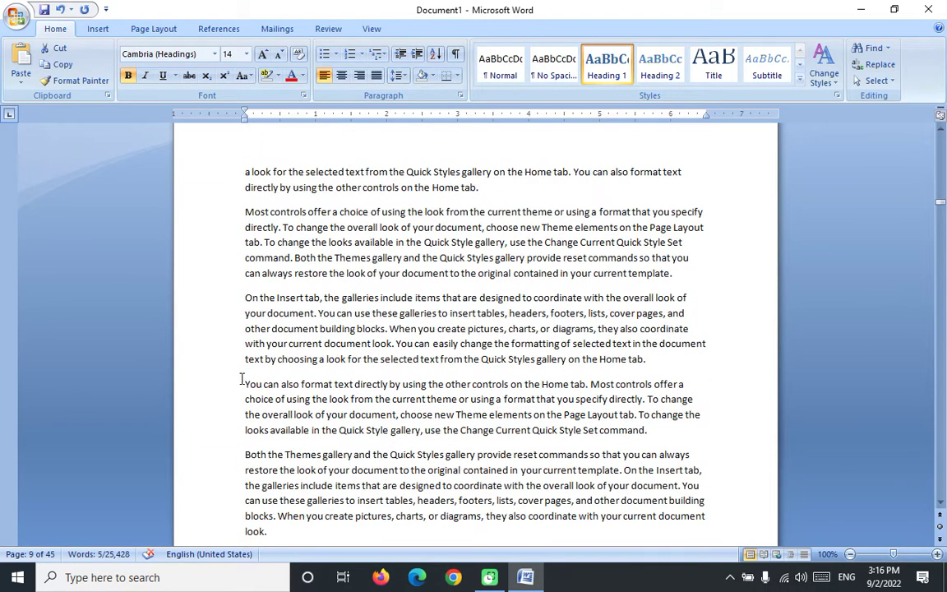
{"action": "left_click_drag", "start_coordinate": [244, 384], "coordinate": [401, 384]}
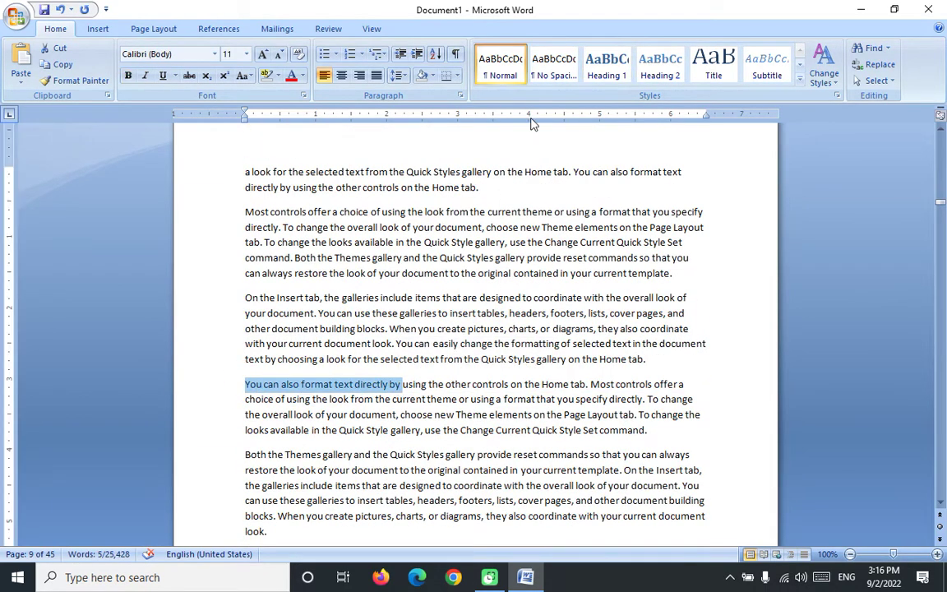
{"action": "left_click", "coordinate": [607, 64]}
{"action": "scroll", "coordinate": [499, 184], "scroll_direction": "up", "scroll_amount": 10}
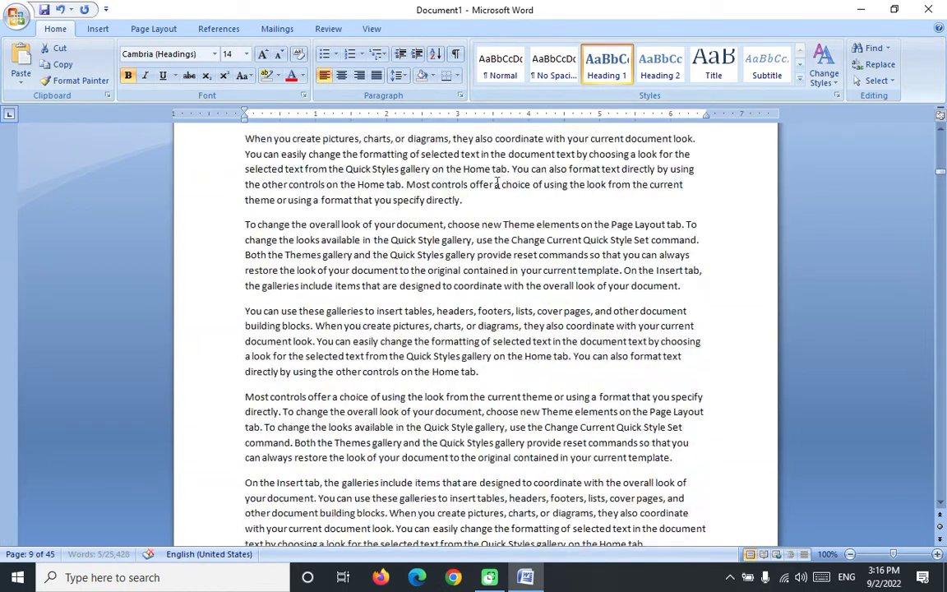
{"action": "left_click_drag", "start_coordinate": [941, 161], "coordinate": [942, 135]}
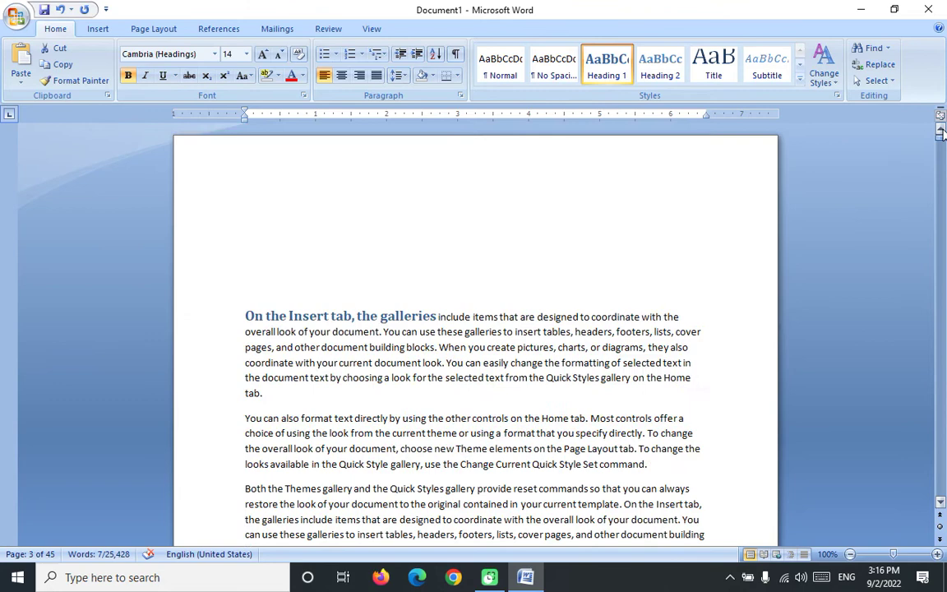
{"action": "left_click", "coordinate": [332, 182]}
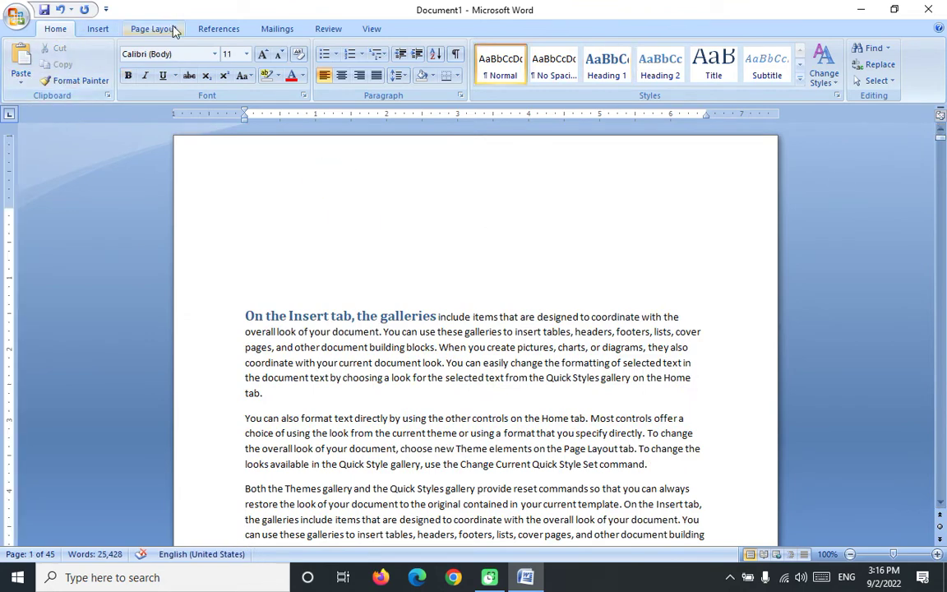
Step: Insert an automatic Contents table at the top, then scroll down to page 12
{"action": "left_click", "coordinate": [222, 31]}
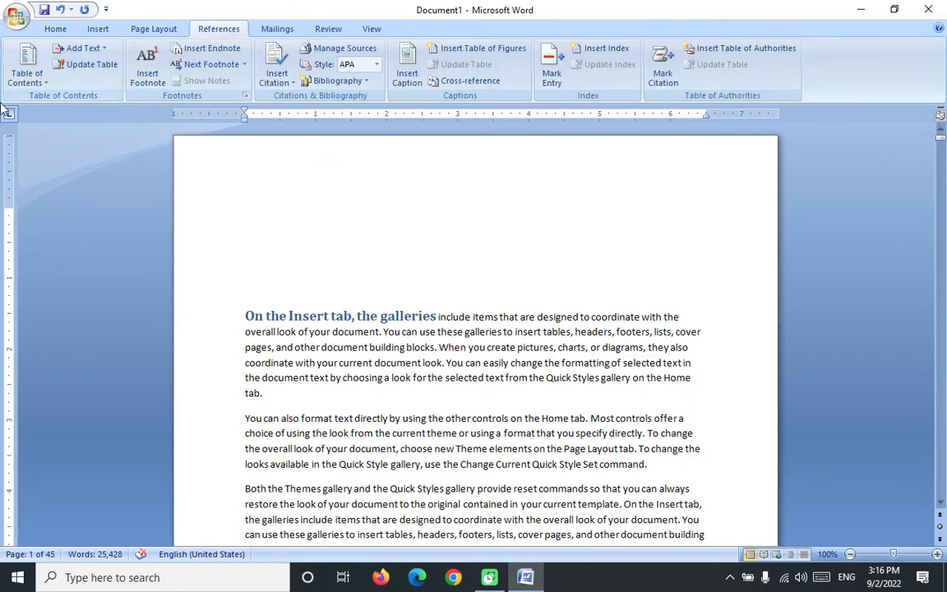
{"action": "left_click", "coordinate": [24, 86]}
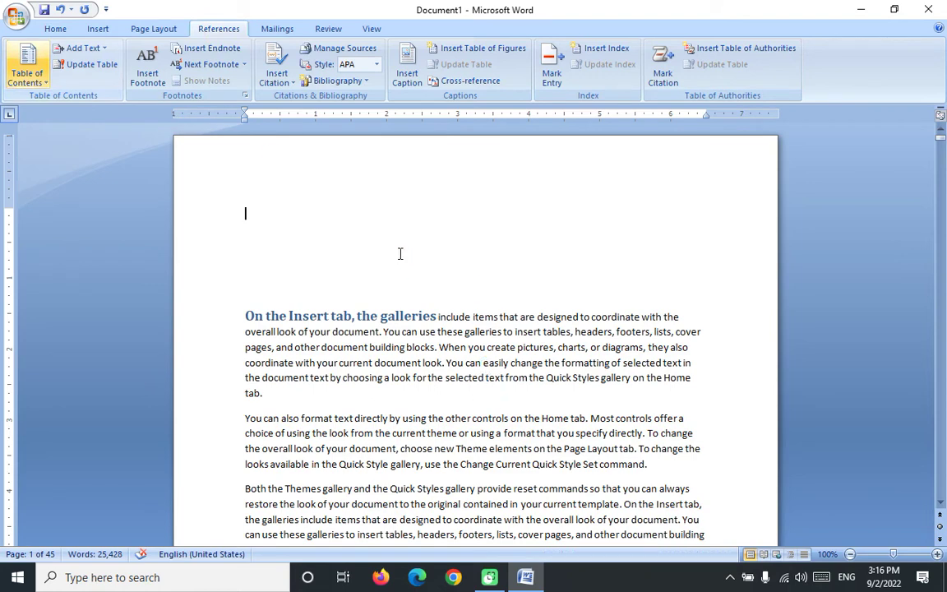
{"action": "left_click", "coordinate": [85, 168]}
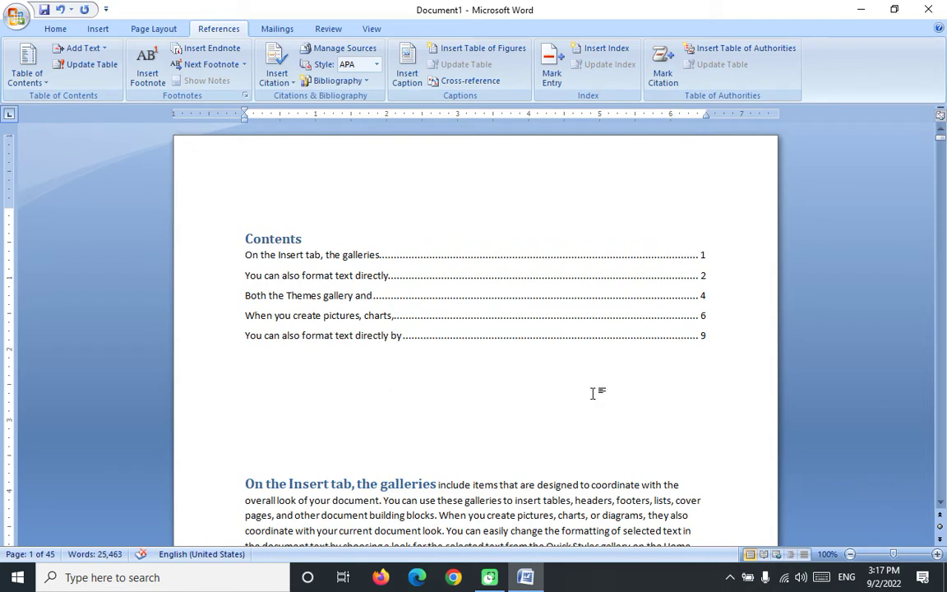
{"action": "left_click", "coordinate": [430, 369]}
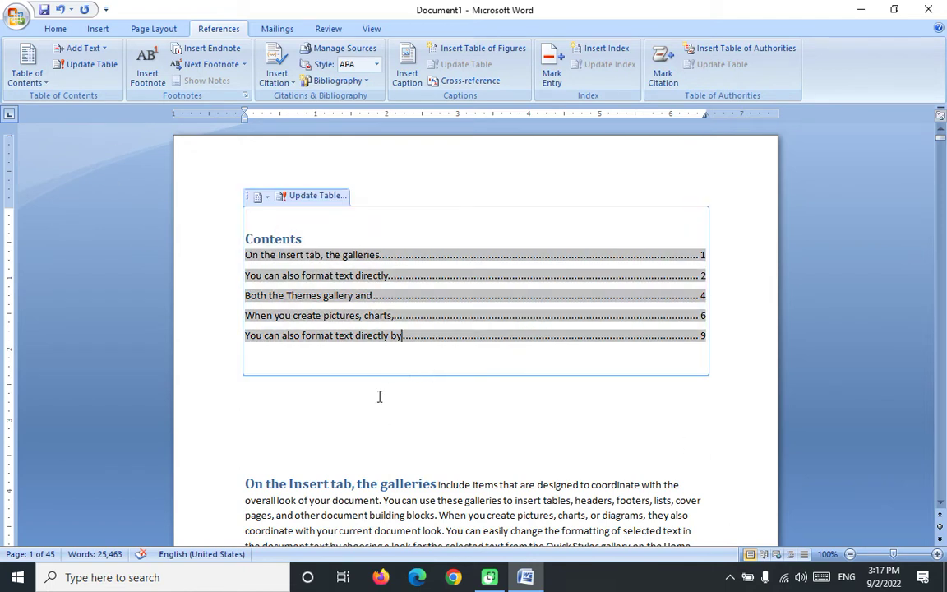
{"action": "scroll", "coordinate": [381, 409], "scroll_direction": "down", "scroll_amount": 20}
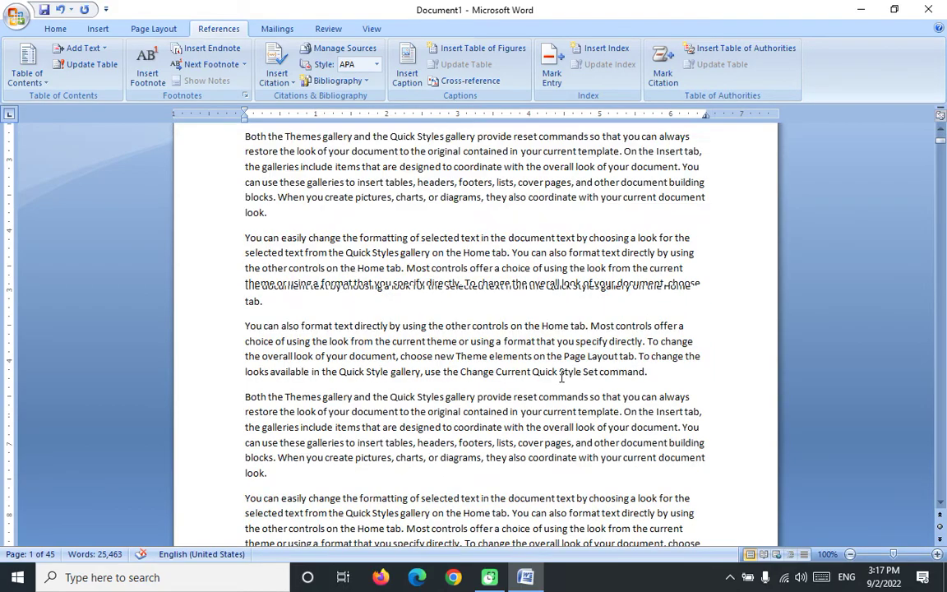
{"action": "scroll", "coordinate": [480, 374], "scroll_direction": "down", "scroll_amount": 20}
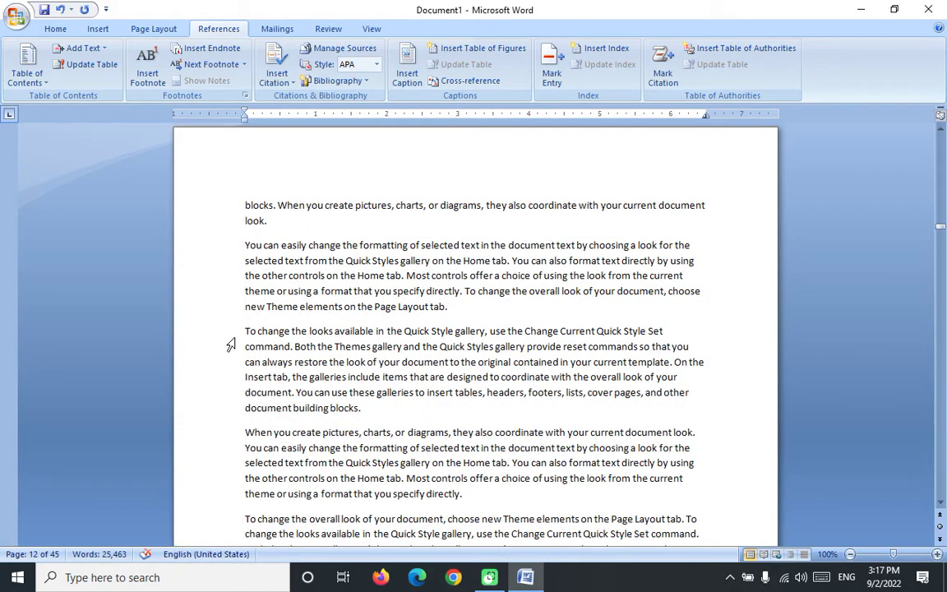
Step: Apply Heading 1 to 'To change the looks available in' and 'You can use these galleries to insert tables'
{"action": "left_click_drag", "start_coordinate": [245, 331], "coordinate": [385, 332]}
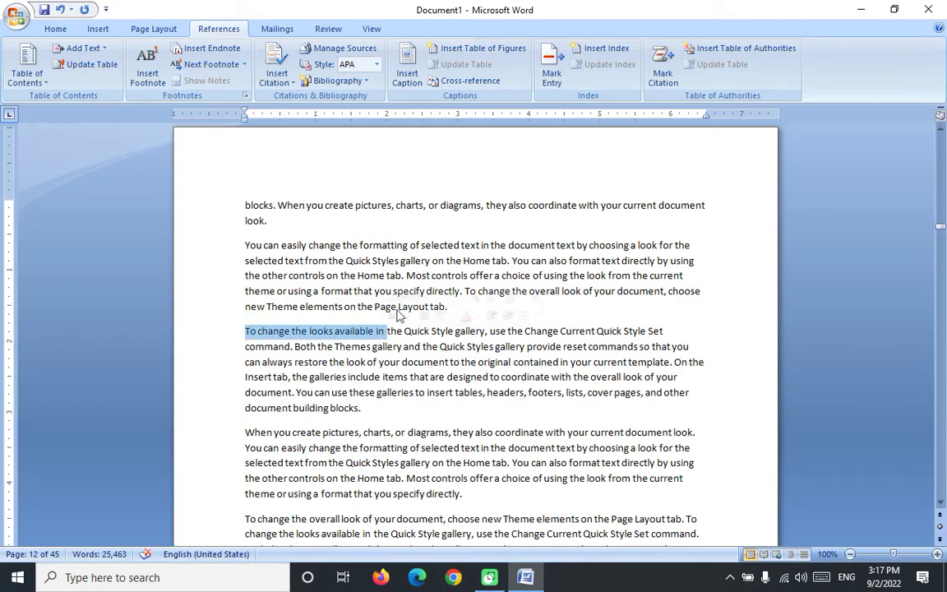
{"action": "left_click", "coordinate": [56, 29]}
{"action": "left_click", "coordinate": [617, 79]}
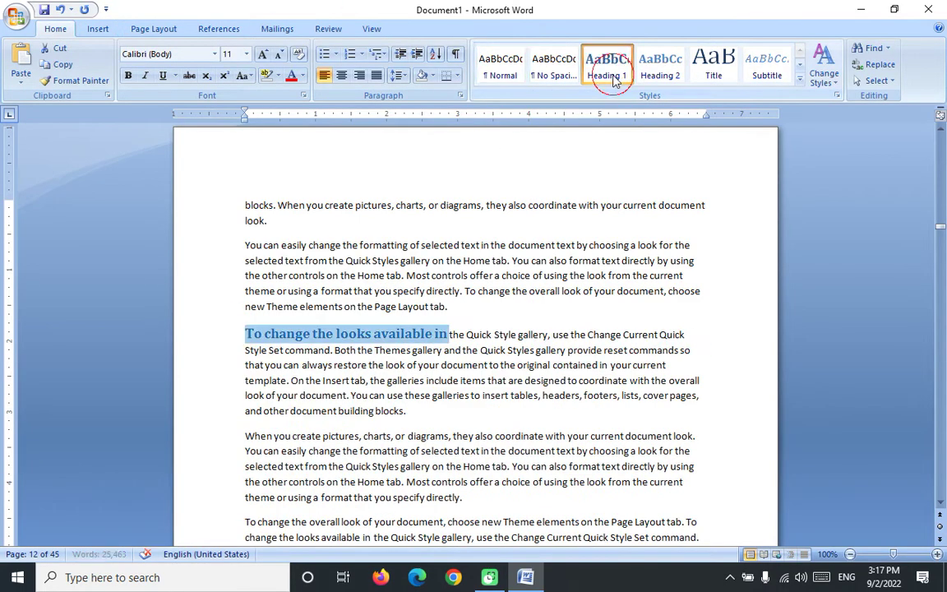
{"action": "scroll", "coordinate": [468, 353], "scroll_direction": "down", "scroll_amount": 10}
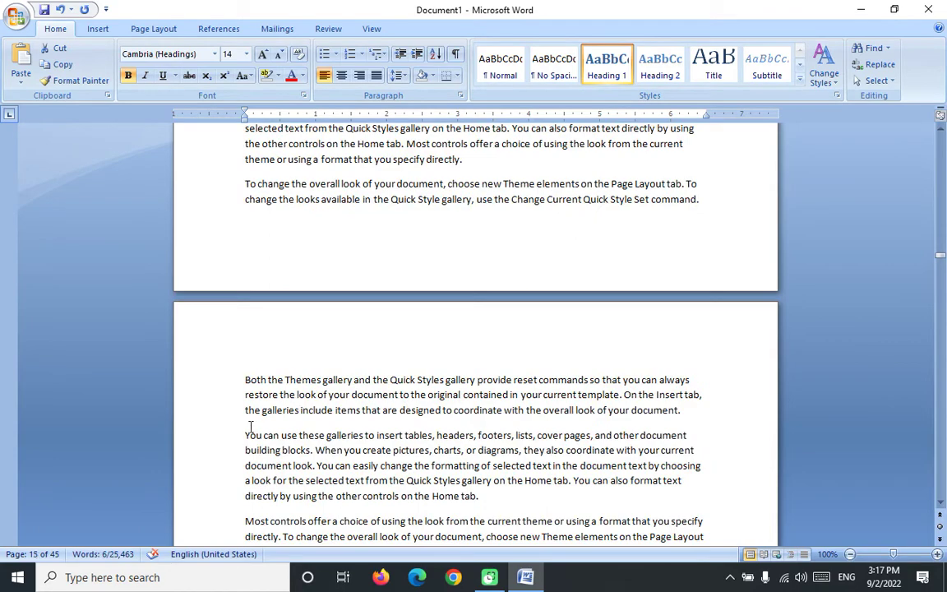
{"action": "left_click_drag", "start_coordinate": [244, 435], "coordinate": [429, 441]}
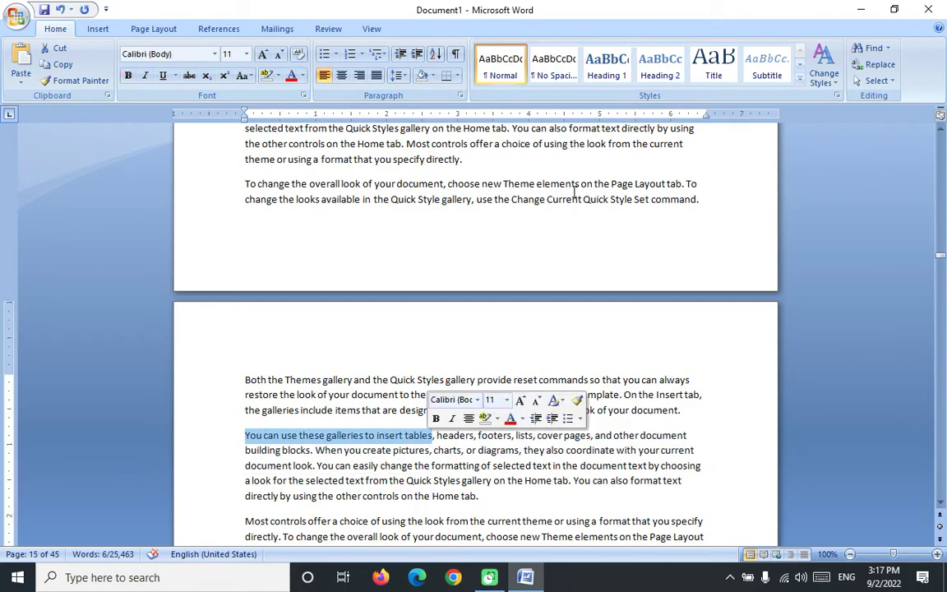
{"action": "left_click", "coordinate": [606, 66]}
Step: Return to the document start and select the Contents table on the References tab
{"action": "scroll", "coordinate": [534, 197], "scroll_direction": "down", "scroll_amount": 8}
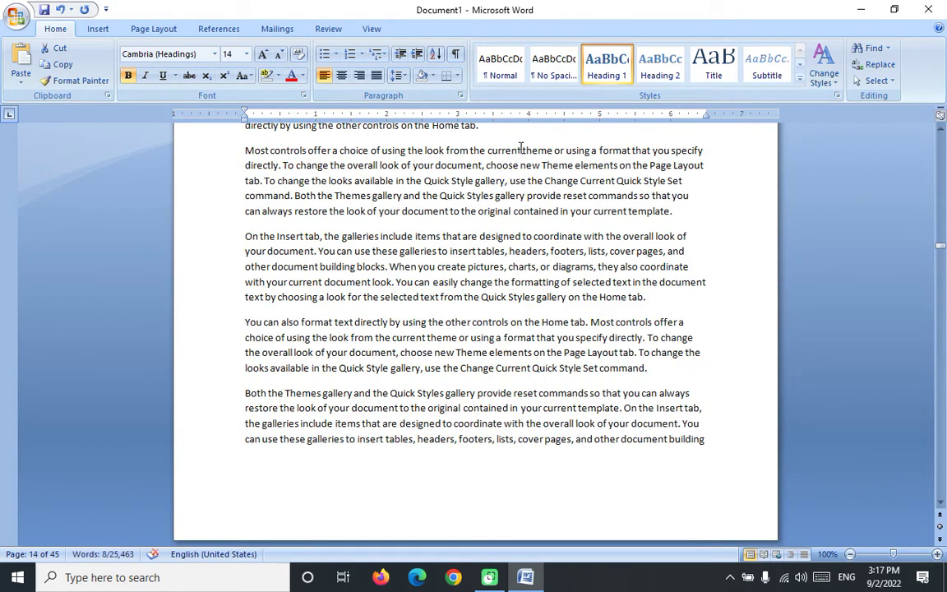
{"action": "key", "text": "ctrl+Home"}
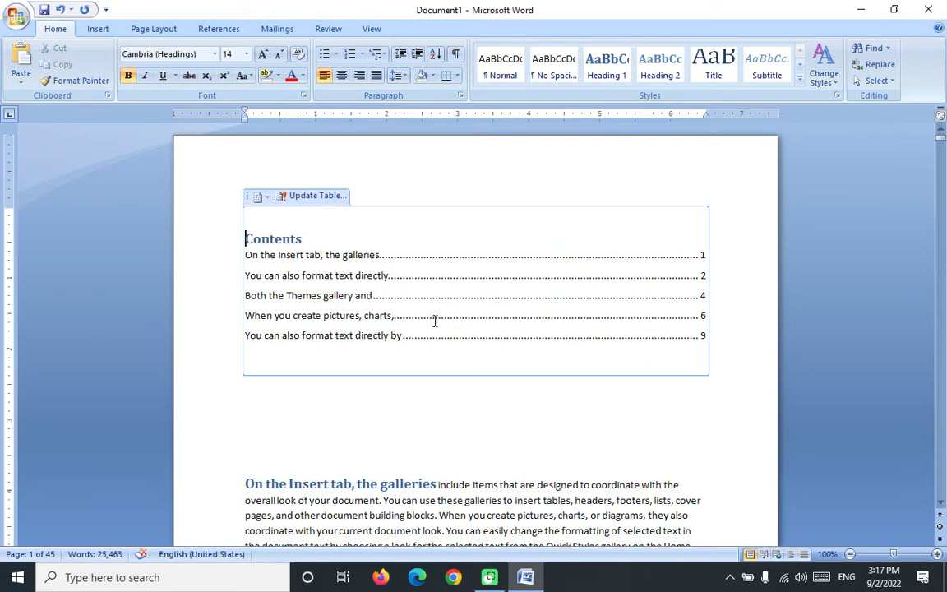
{"action": "left_click", "coordinate": [435, 315]}
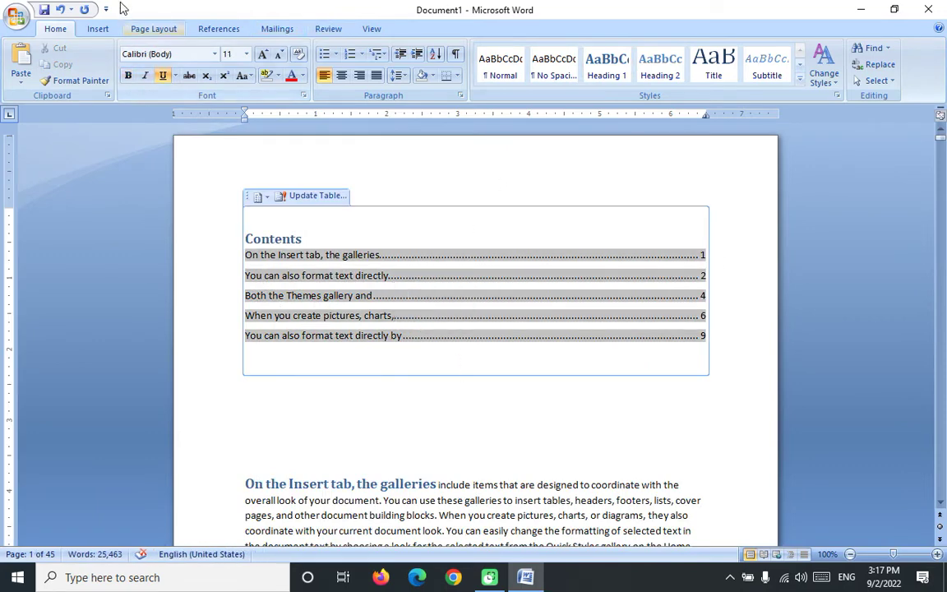
{"action": "left_click", "coordinate": [216, 27]}
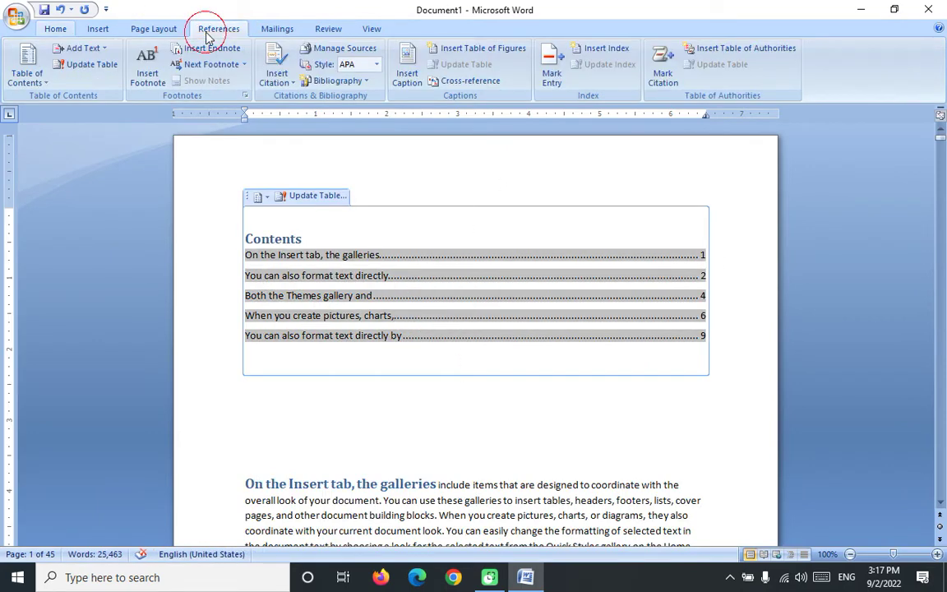
Step: Update the entire table of contents so it lists seven headings
{"action": "left_click", "coordinate": [86, 64]}
{"action": "left_click", "coordinate": [405, 288]}
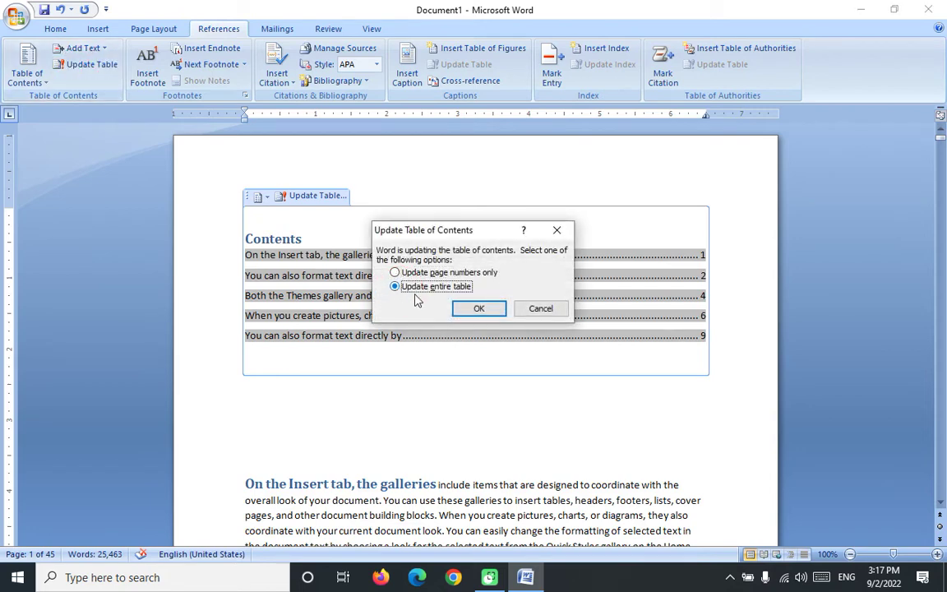
{"action": "left_click", "coordinate": [479, 308]}
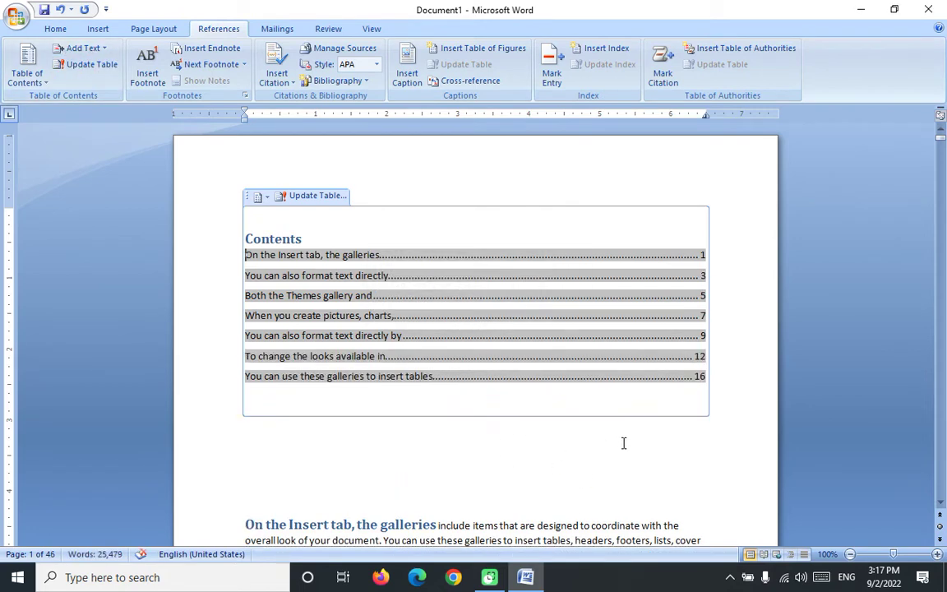
{"action": "left_click", "coordinate": [579, 450]}
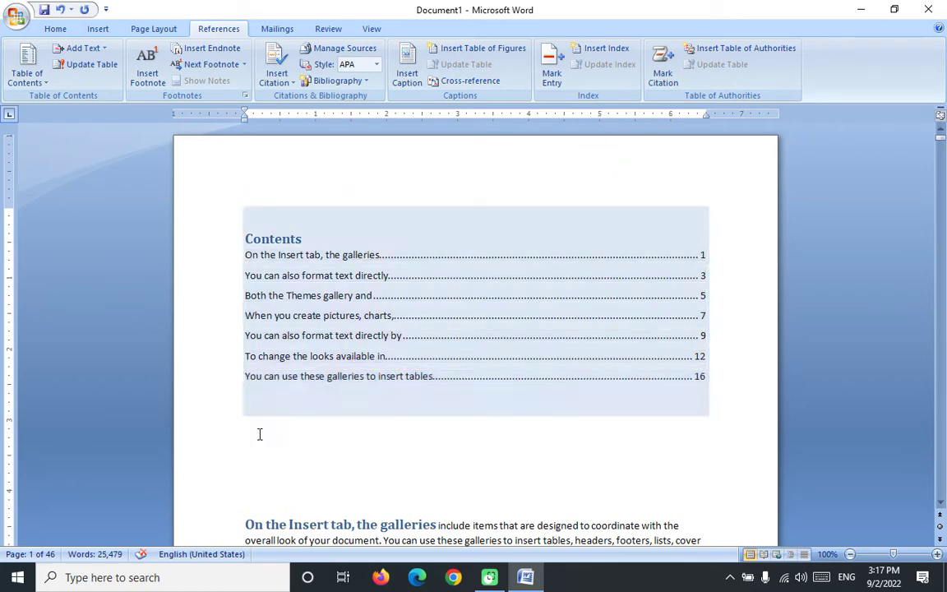
Step: Follow a contents entry to its heading on page 16, then return to the top
{"action": "left_click", "coordinate": [345, 375], "text": "ctrl"}
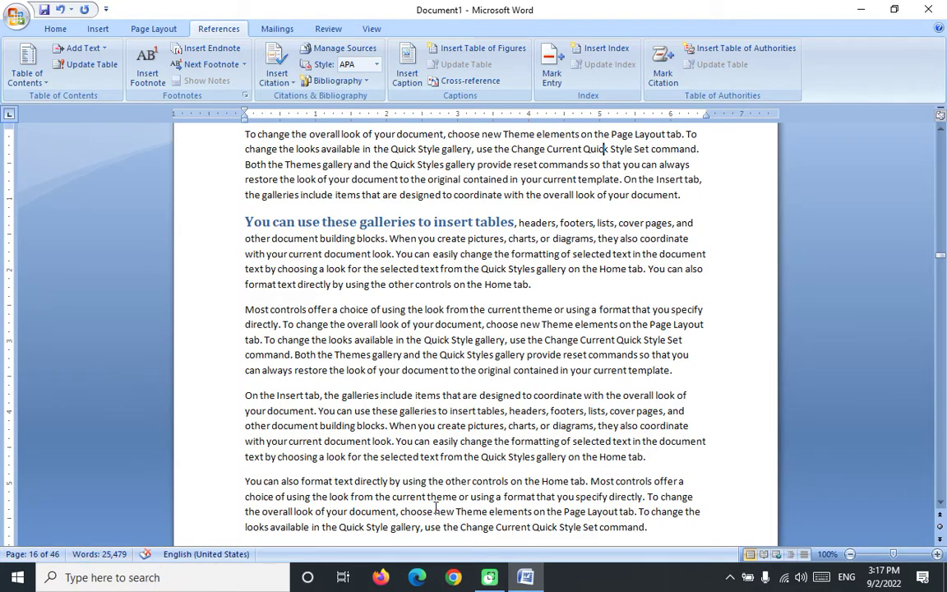
{"action": "scroll", "coordinate": [554, 387], "scroll_direction": "up", "scroll_amount": 10}
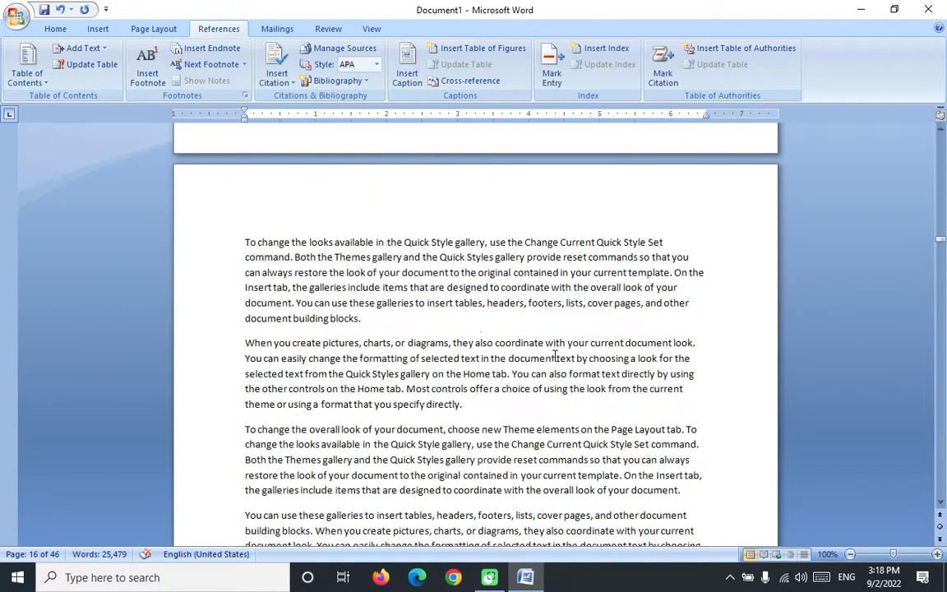
{"action": "scroll", "coordinate": [554, 357], "scroll_direction": "up", "scroll_amount": 5}
{"action": "key", "text": "ctrl+Home"}
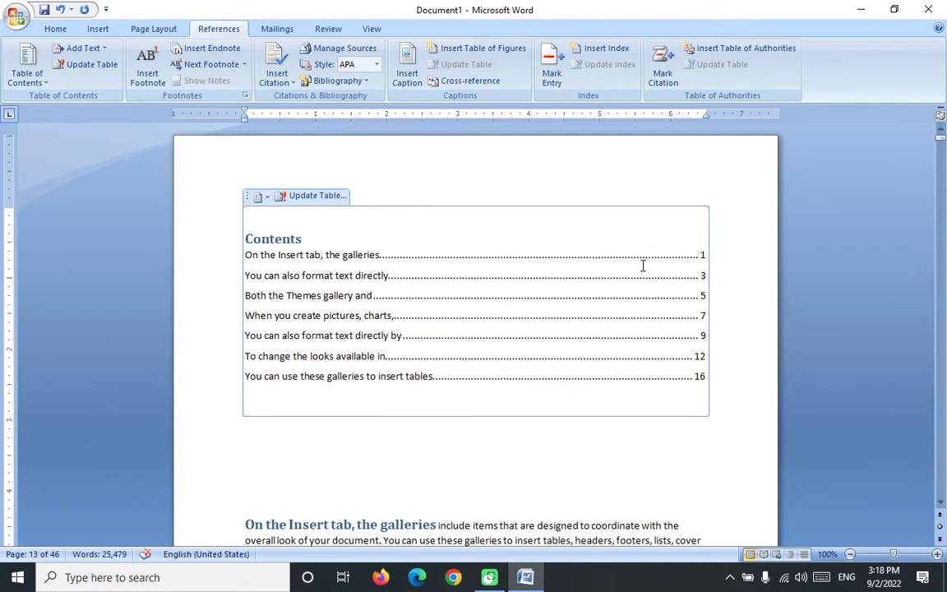
{"action": "left_click", "coordinate": [389, 442]}
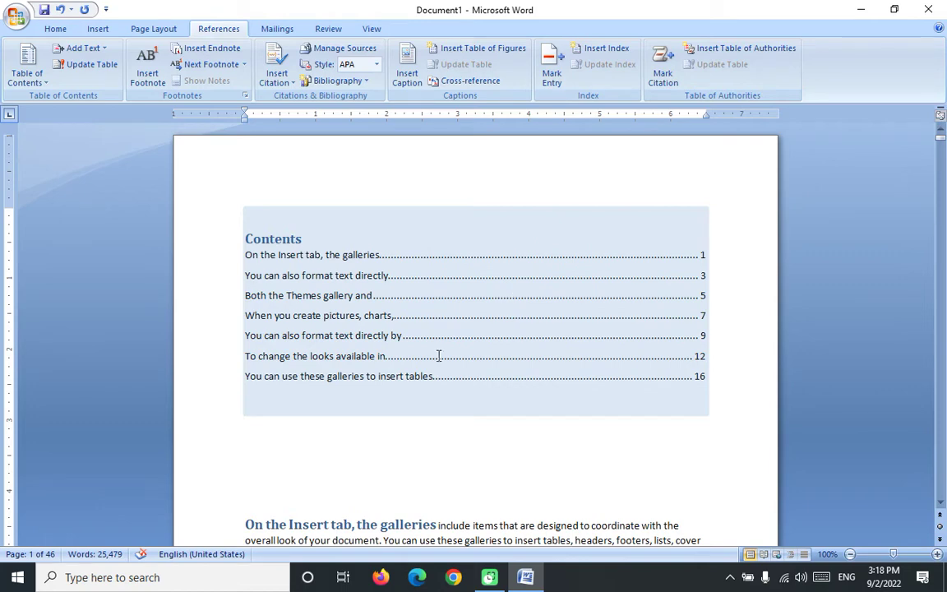
Step: Add a footnote reading 'My Life My' after 'You can easily'
{"action": "scroll", "coordinate": [434, 419], "scroll_direction": "down", "scroll_amount": 3}
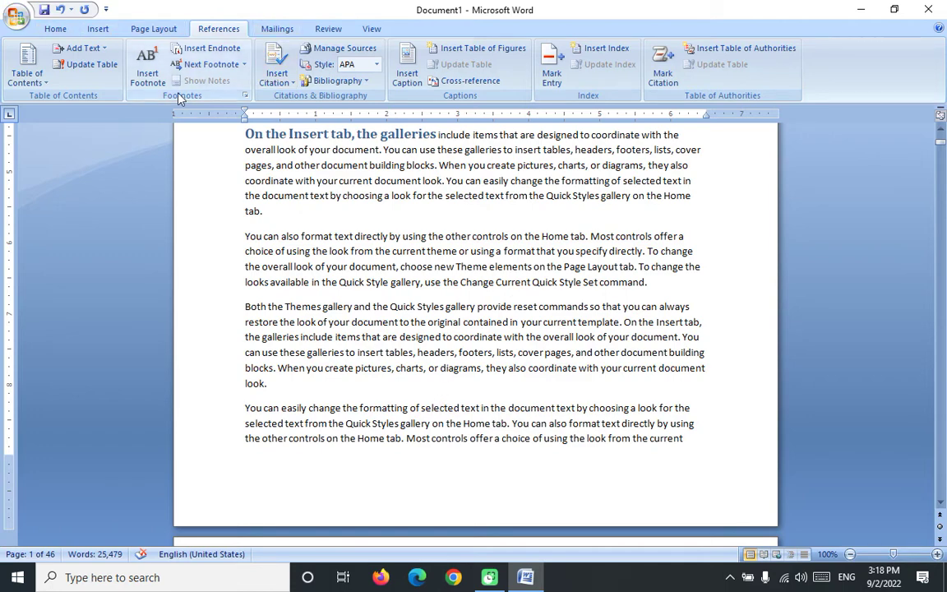
{"action": "left_click", "coordinate": [243, 406]}
{"action": "left_click_drag", "start_coordinate": [245, 408], "coordinate": [307, 408]}
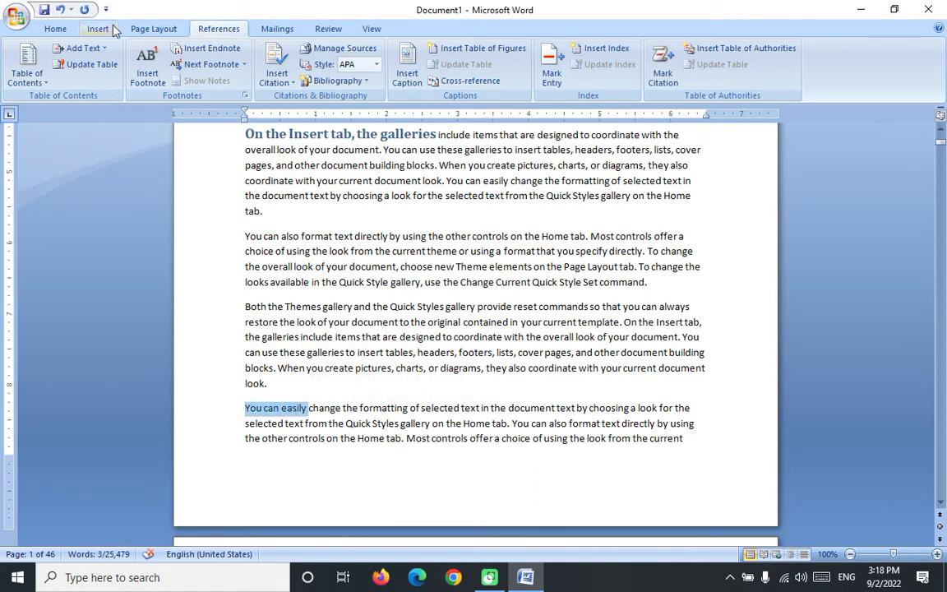
{"action": "left_click", "coordinate": [139, 85]}
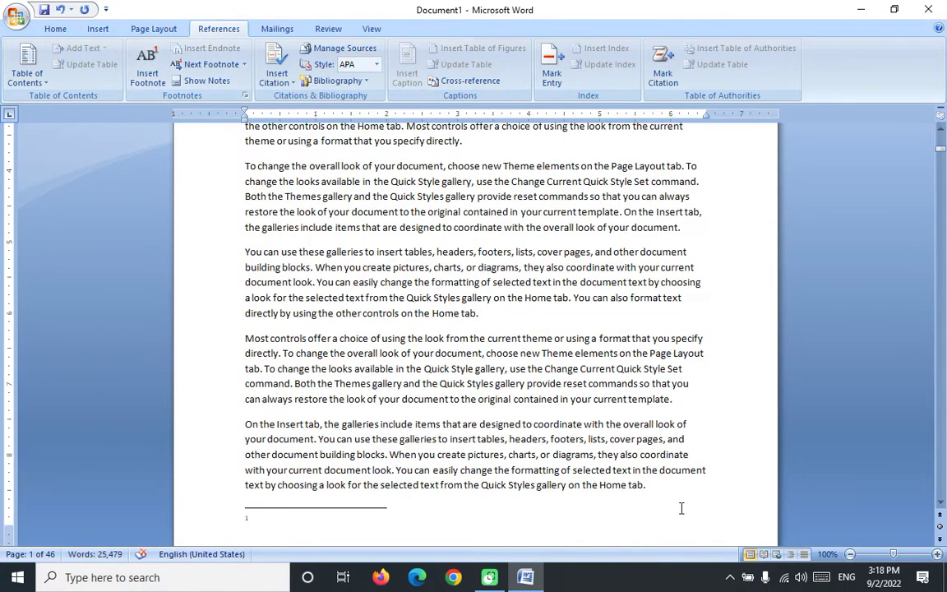
{"action": "type", "text": "My Life My Choice"}
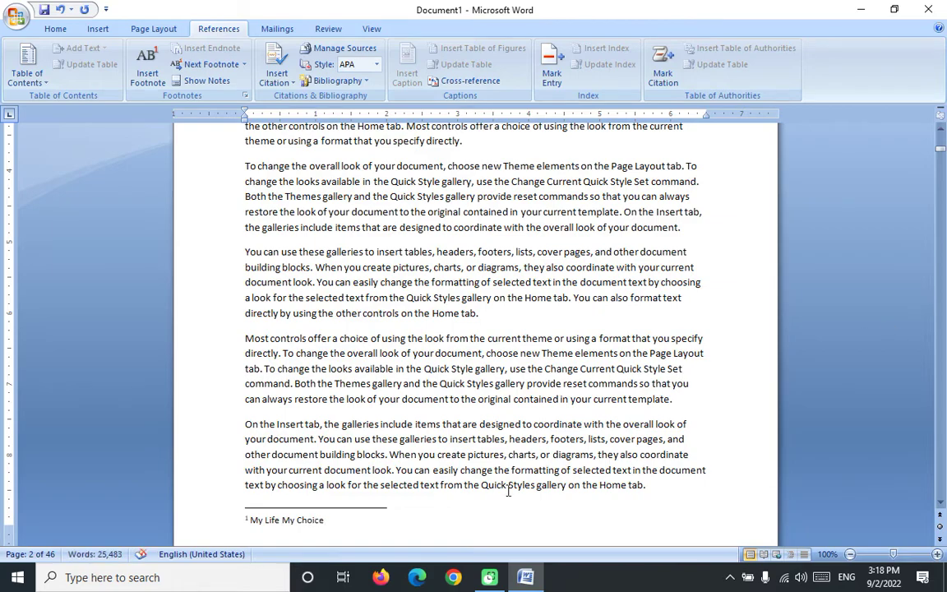
{"action": "left_click", "coordinate": [461, 507]}
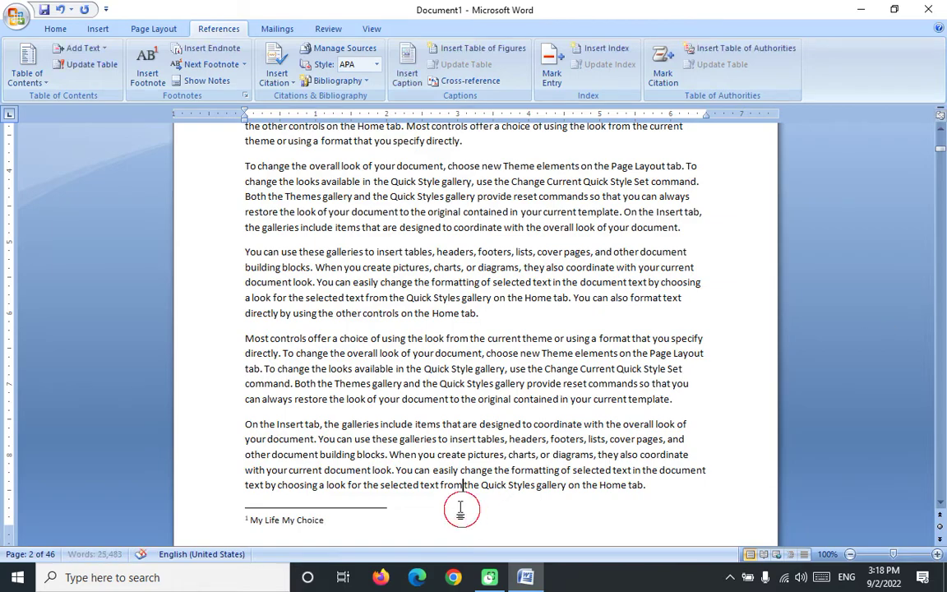
Step: Add a footnote reading 'My Graduation' after 'Both the Themes'
{"action": "scroll", "coordinate": [508, 411], "scroll_direction": "down", "scroll_amount": 10}
{"action": "scroll", "coordinate": [508, 411], "scroll_direction": "down", "scroll_amount": 20}
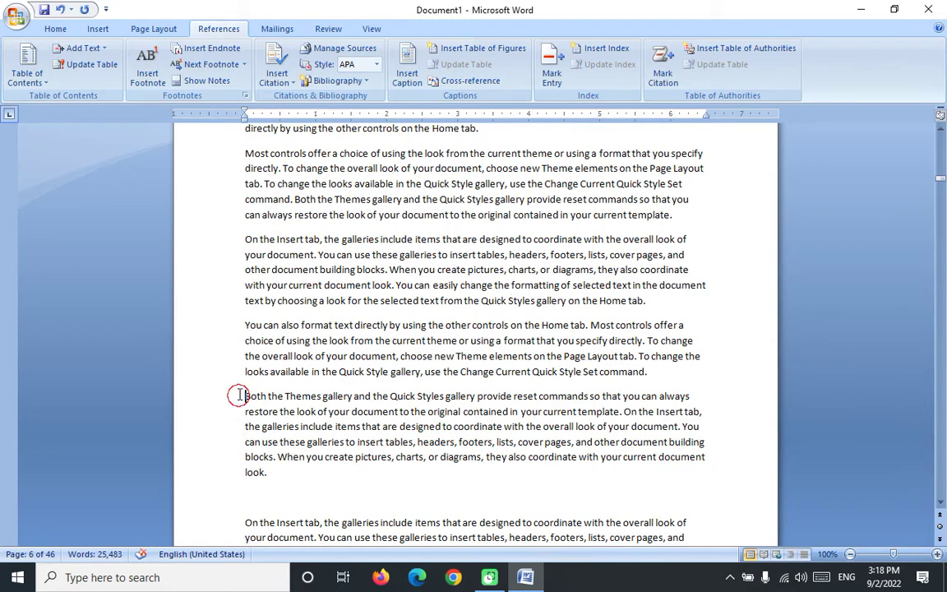
{"action": "left_click_drag", "start_coordinate": [244, 396], "coordinate": [321, 396]}
{"action": "left_click", "coordinate": [148, 66]}
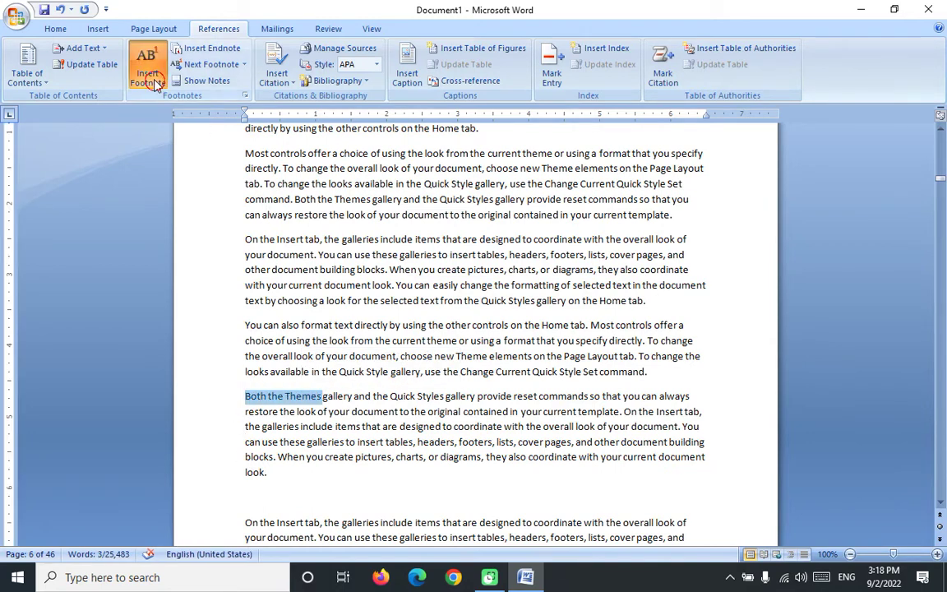
{"action": "type", "text": "My "}
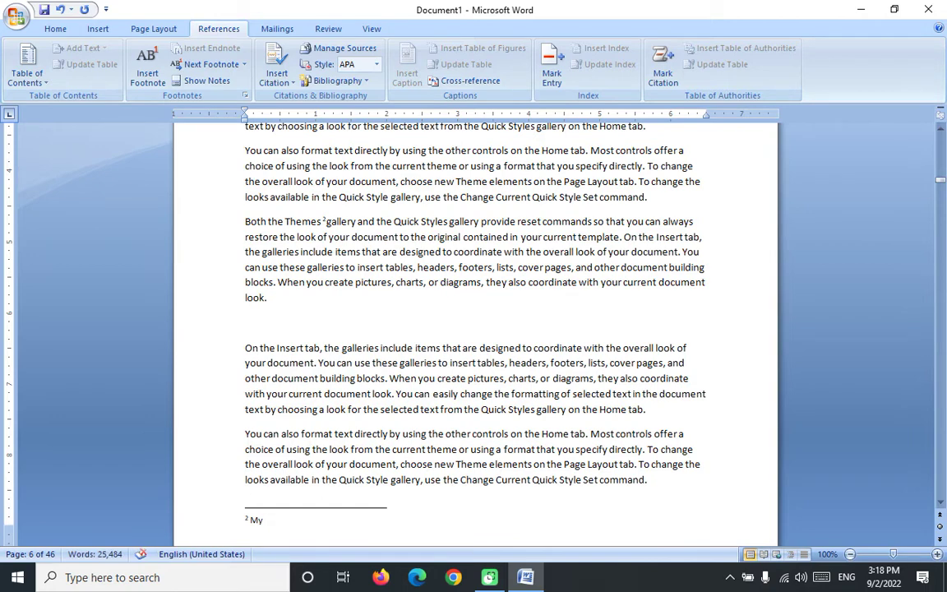
{"action": "type", "text": "Graduat"}
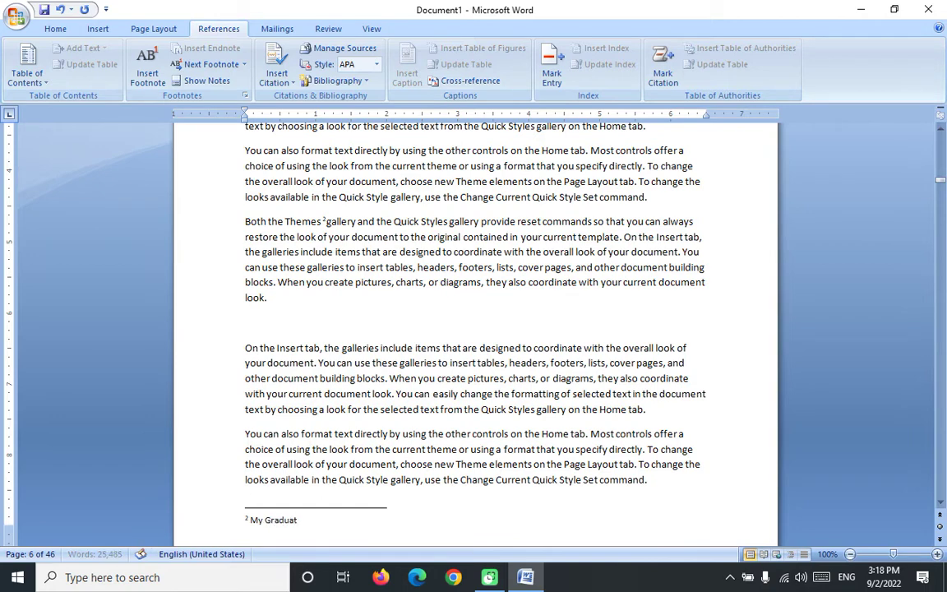
{"action": "type", "text": "ion"}
Step: Add footnote 3 reading 'My Hardship Of Life' after 'When you create' on page 10
{"action": "scroll", "coordinate": [516, 391], "scroll_direction": "down", "scroll_amount": 15}
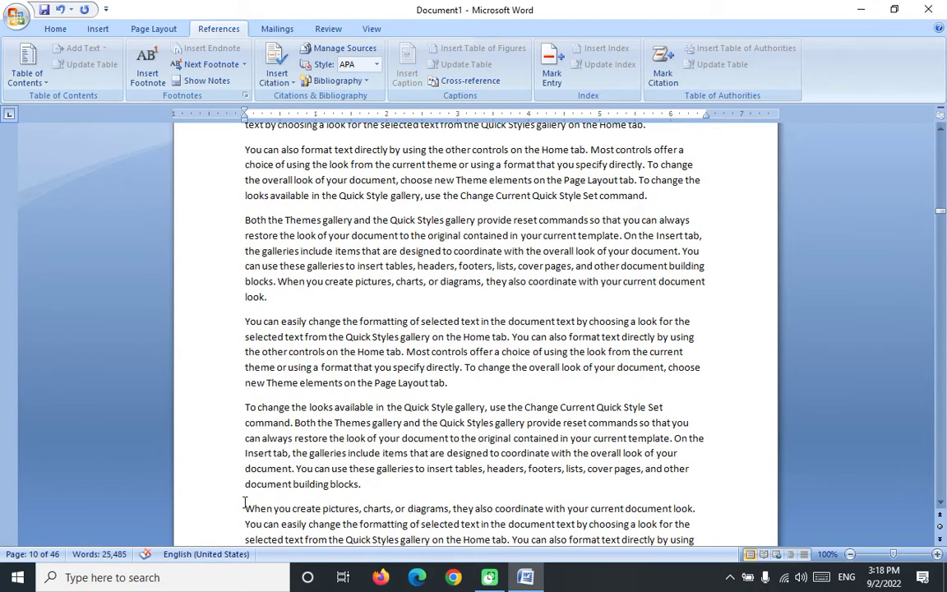
{"action": "left_click_drag", "start_coordinate": [245, 484], "coordinate": [317, 509]}
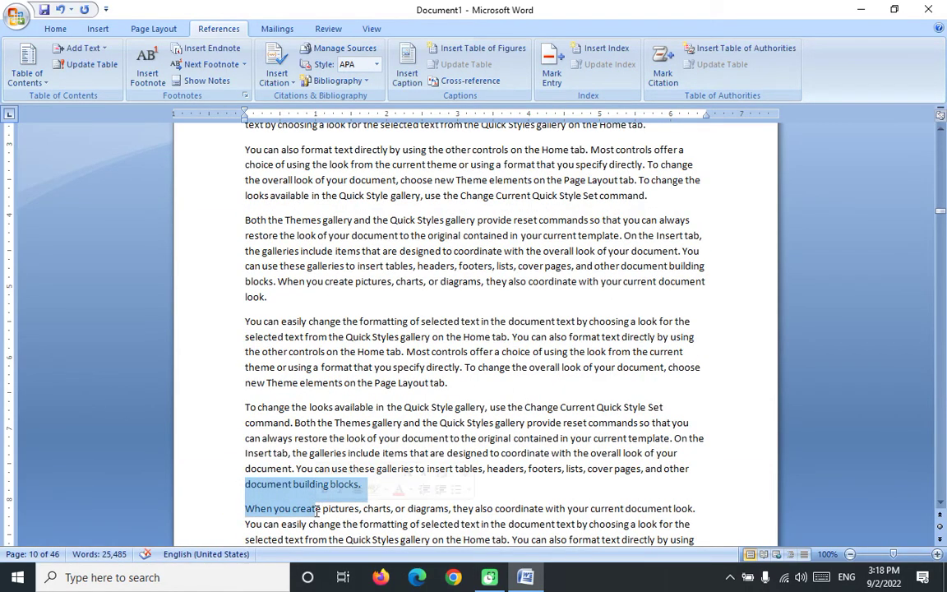
{"action": "left_click", "coordinate": [321, 508]}
{"action": "left_click_drag", "start_coordinate": [321, 508], "coordinate": [244, 509]}
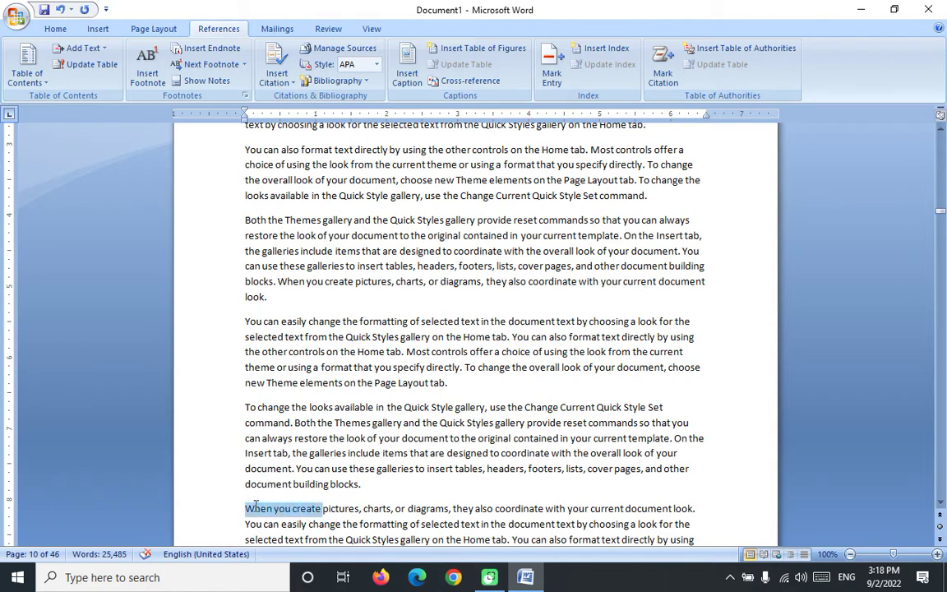
{"action": "left_click", "coordinate": [136, 81]}
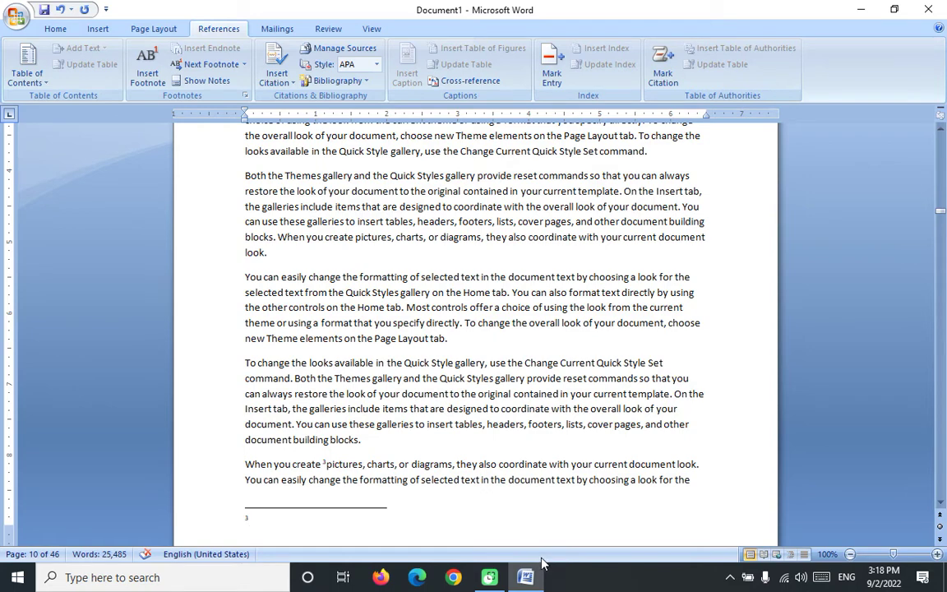
{"action": "type", "text": "My Hardsh"}
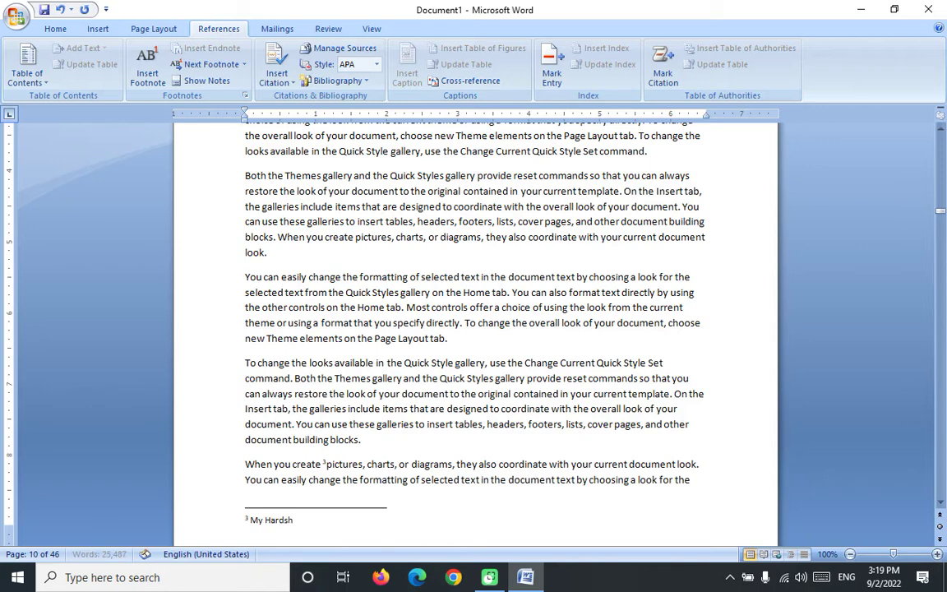
{"action": "type", "text": "ip Of Life"}
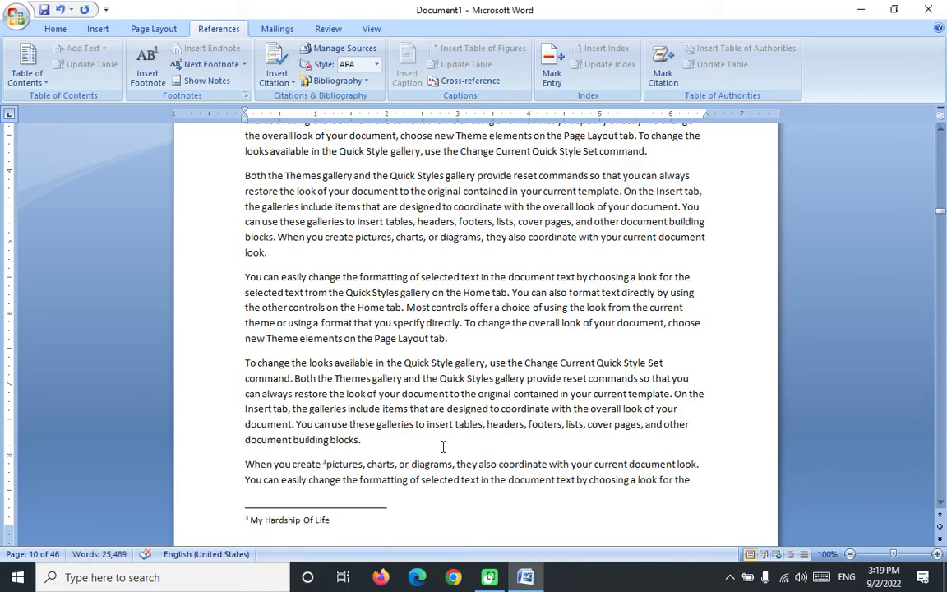
{"action": "left_click", "coordinate": [408, 353]}
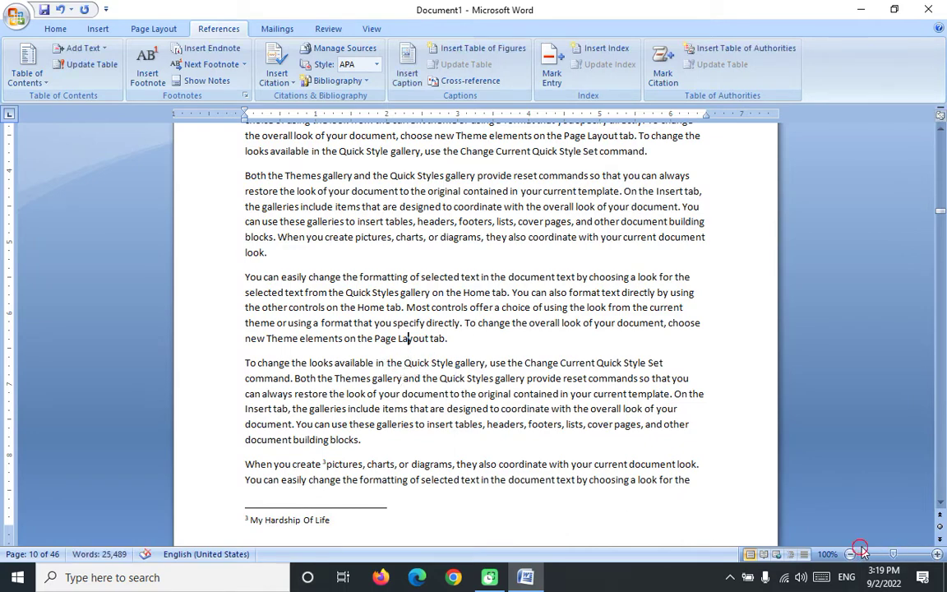
{"action": "scroll", "coordinate": [407, 338], "scroll_direction": "down", "scroll_amount": 5}
{"action": "scroll", "coordinate": [408, 323], "scroll_direction": "up", "scroll_amount": 8}
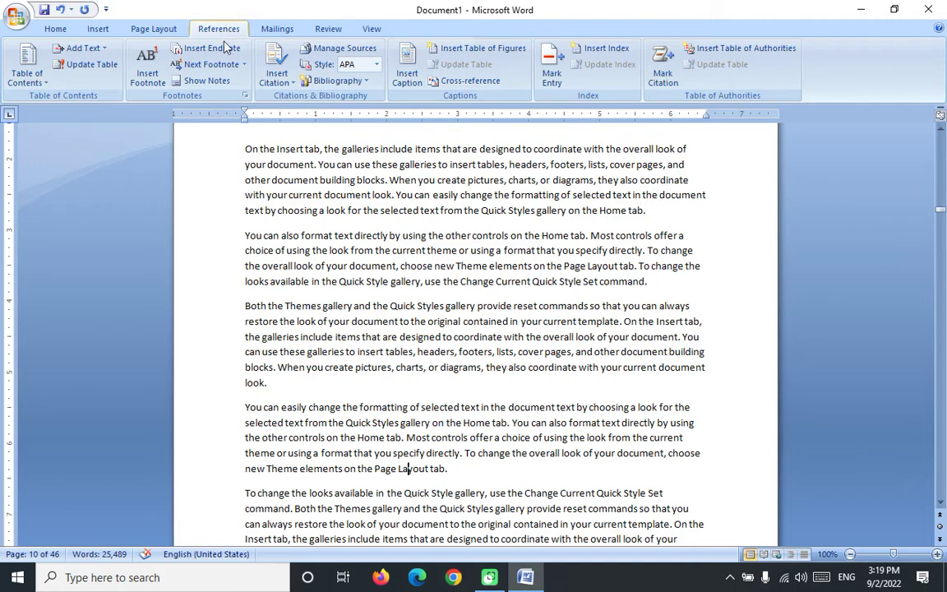
Step: Add an endnote reading 'From Graduation To Corporation' after 'Both the Themes'
{"action": "left_click_drag", "start_coordinate": [240, 302], "coordinate": [322, 306]}
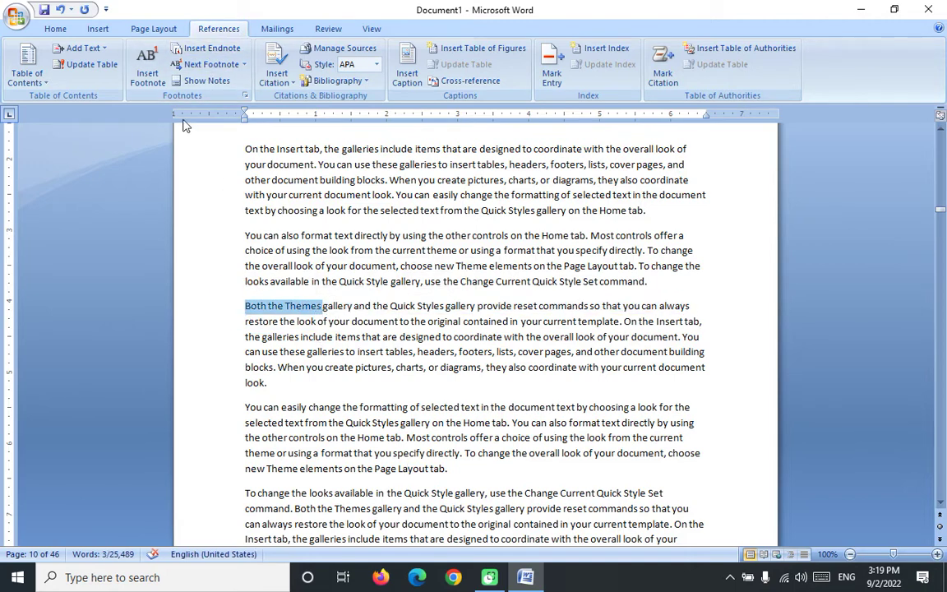
{"action": "left_click", "coordinate": [203, 48]}
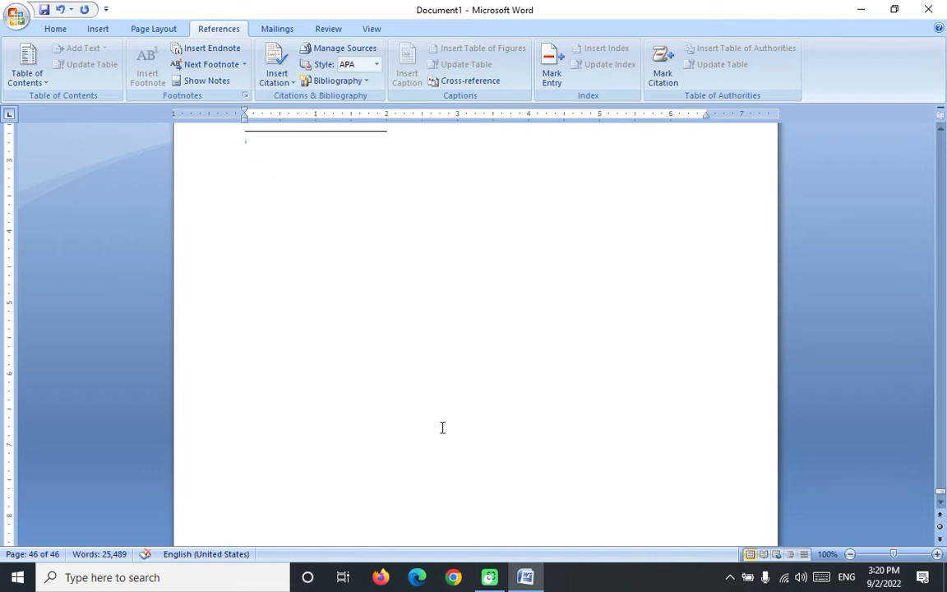
{"action": "type", "text": "My"}
{"action": "key", "text": "BackSpace"}
{"action": "key", "text": "BackSpace"}
{"action": "key", "text": "BackSpace"}
{"action": "type", "text": "From Graduation"}
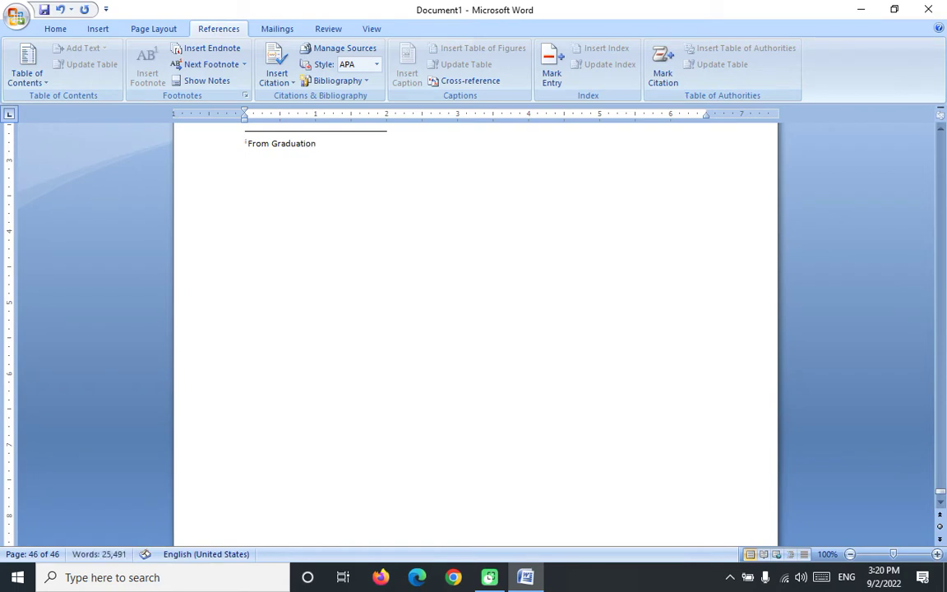
{"action": "type", "text": " toTo Corporation"}
{"action": "scroll", "coordinate": [423, 205], "scroll_direction": "up", "scroll_amount": 3}
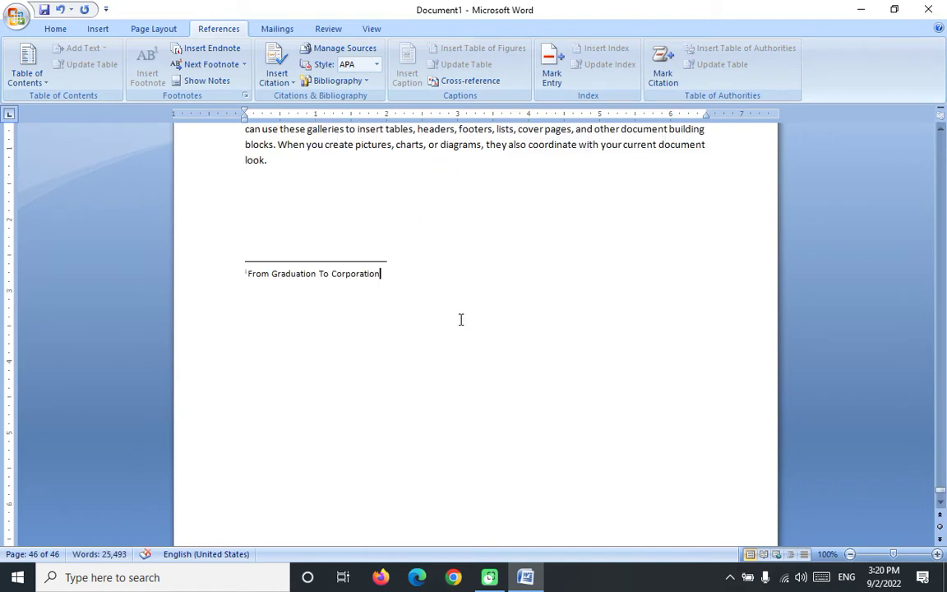
{"action": "scroll", "coordinate": [460, 308], "scroll_direction": "up", "scroll_amount": 15}
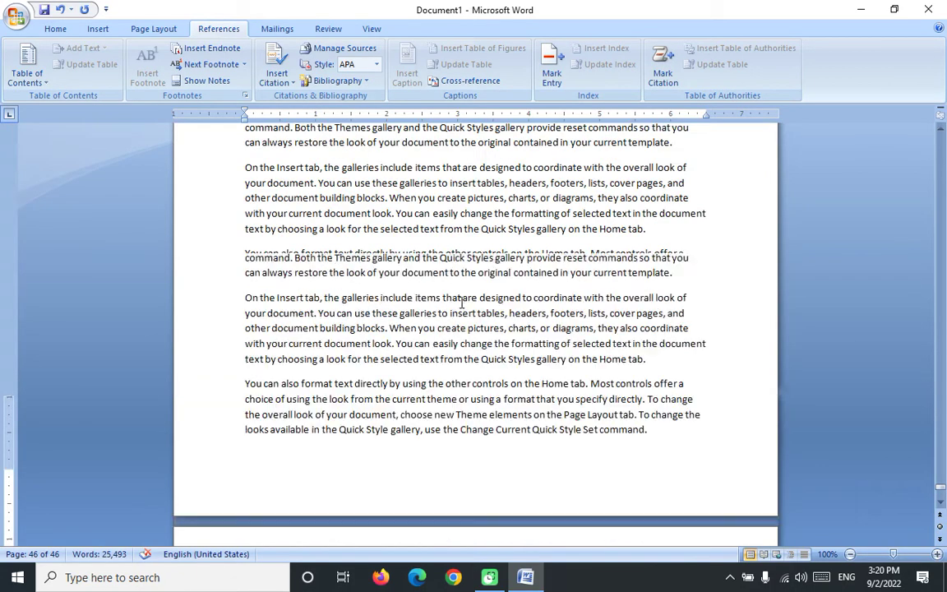
{"action": "scroll", "coordinate": [380, 263], "scroll_direction": "up", "scroll_amount": 8}
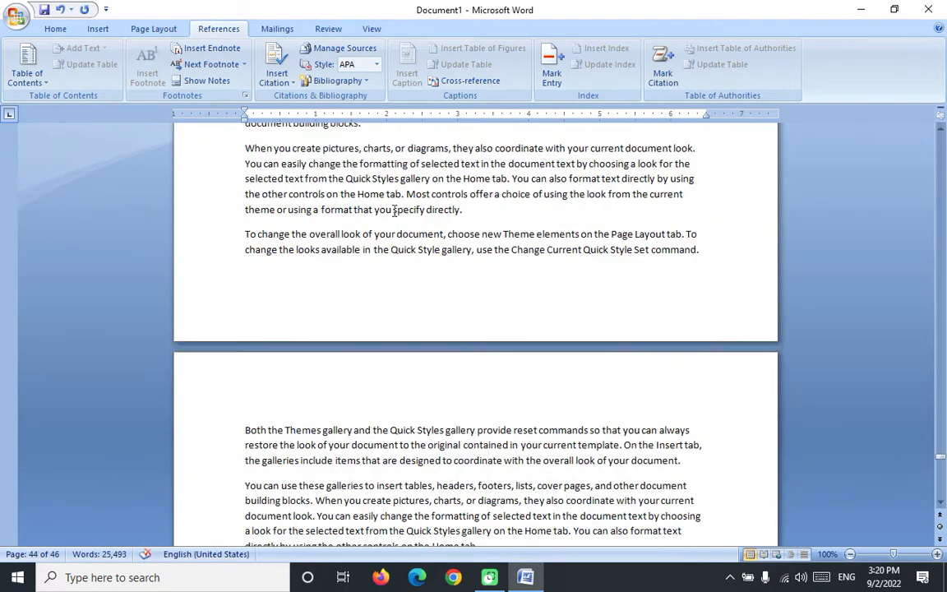
{"action": "scroll", "coordinate": [432, 277], "scroll_direction": "up", "scroll_amount": 10}
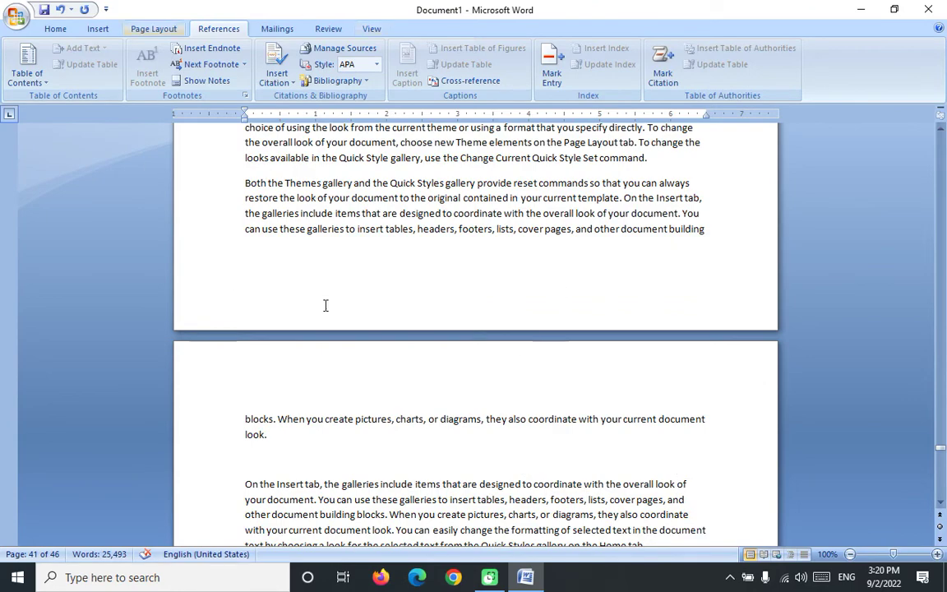
{"action": "scroll", "coordinate": [359, 258], "scroll_direction": "down", "scroll_amount": 20}
{"action": "scroll", "coordinate": [345, 263], "scroll_direction": "up", "scroll_amount": 10}
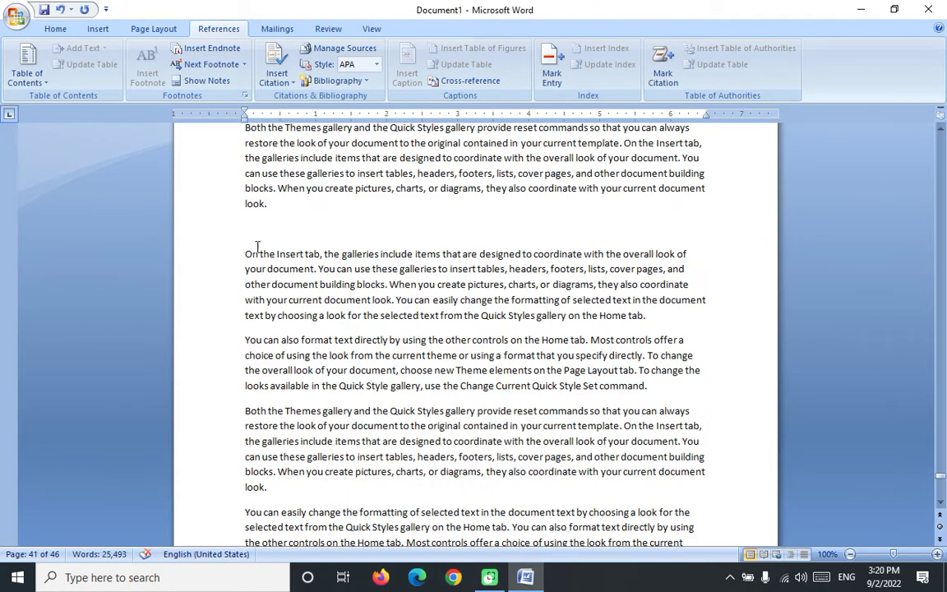
Step: Add an endnote reading 'My Best Teacher' after 'On the Insert'
{"action": "left_click_drag", "start_coordinate": [244, 253], "coordinate": [305, 256]}
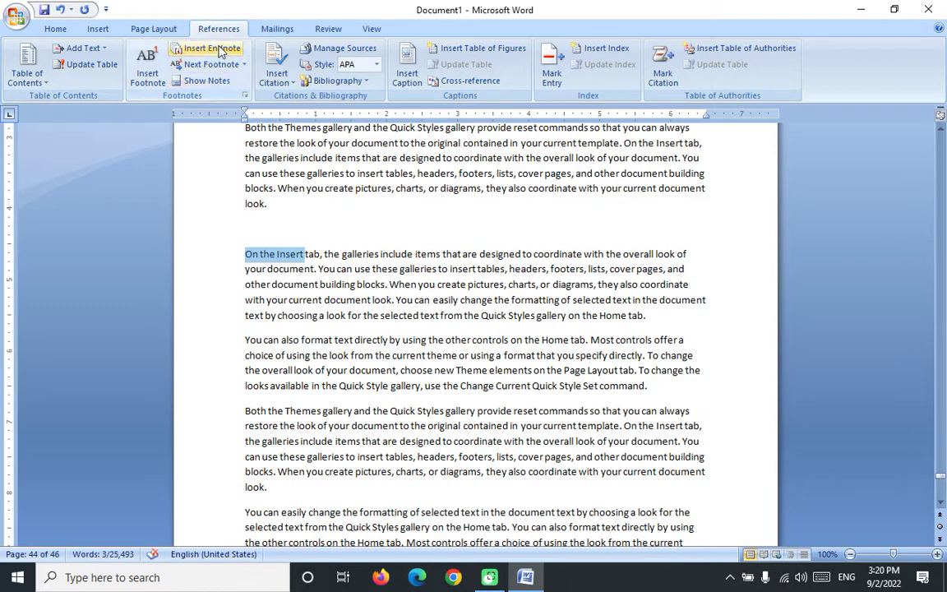
{"action": "left_click", "coordinate": [220, 51]}
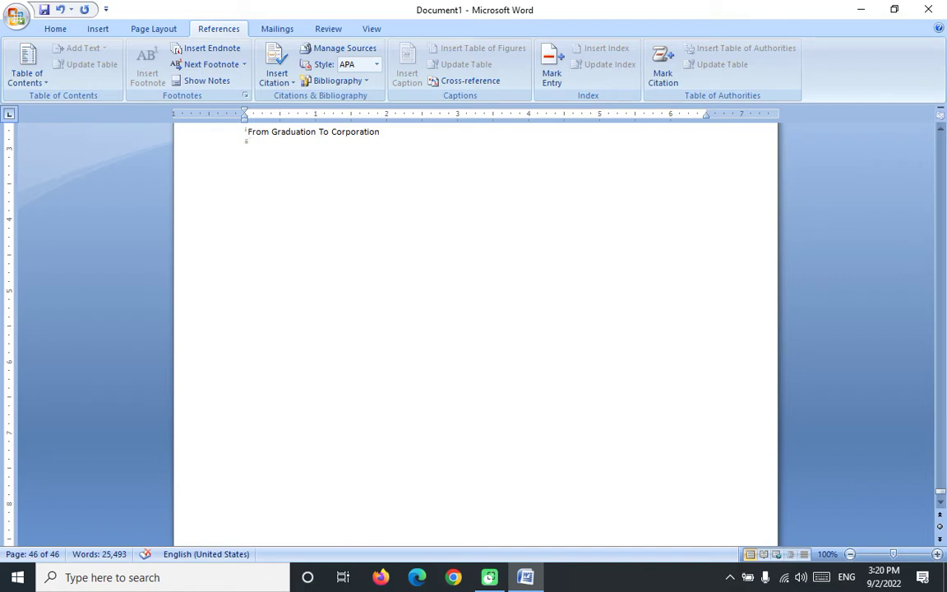
{"action": "type", "text": "Mybbo"}
{"action": "key", "text": "BackSpace"}
{"action": "key", "text": "BackSpace"}
{"action": "key", "text": "BackSpace"}
{"action": "type", "text": "Best Teacher"}
{"action": "scroll", "coordinate": [372, 220], "scroll_direction": "up", "scroll_amount": 5}
Step: Go back to the document start and show the notes, confirming the footnote area
{"action": "left_click", "coordinate": [380, 199]}
{"action": "scroll", "coordinate": [421, 243], "scroll_direction": "up", "scroll_amount": 20}
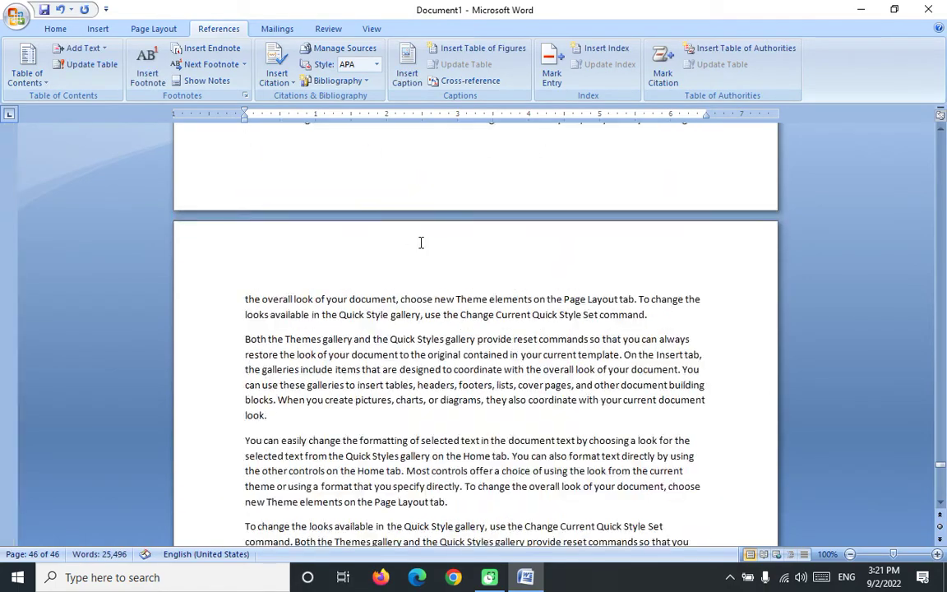
{"action": "left_click", "coordinate": [655, 222]}
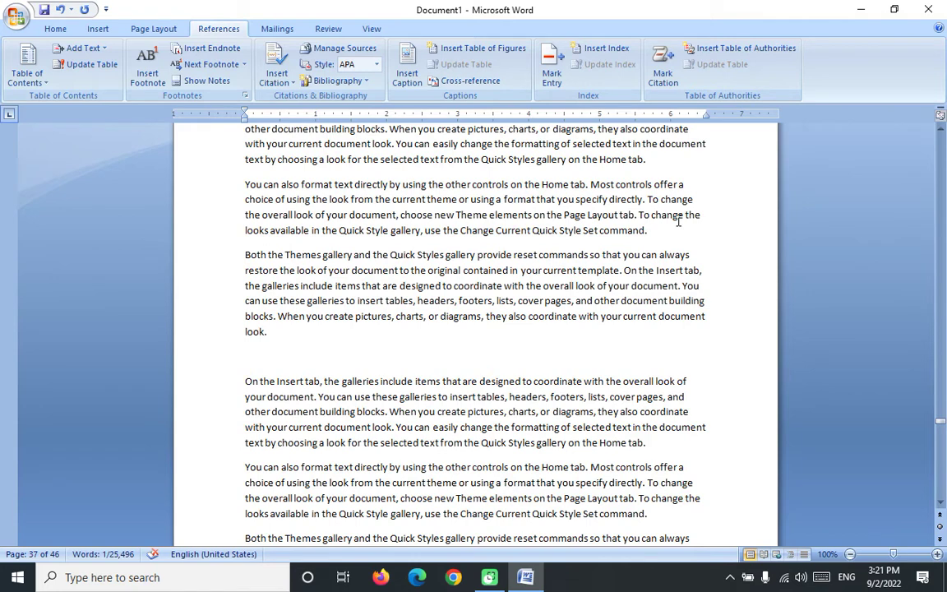
{"action": "key", "text": "ctrl+Home"}
{"action": "left_click", "coordinate": [391, 436]}
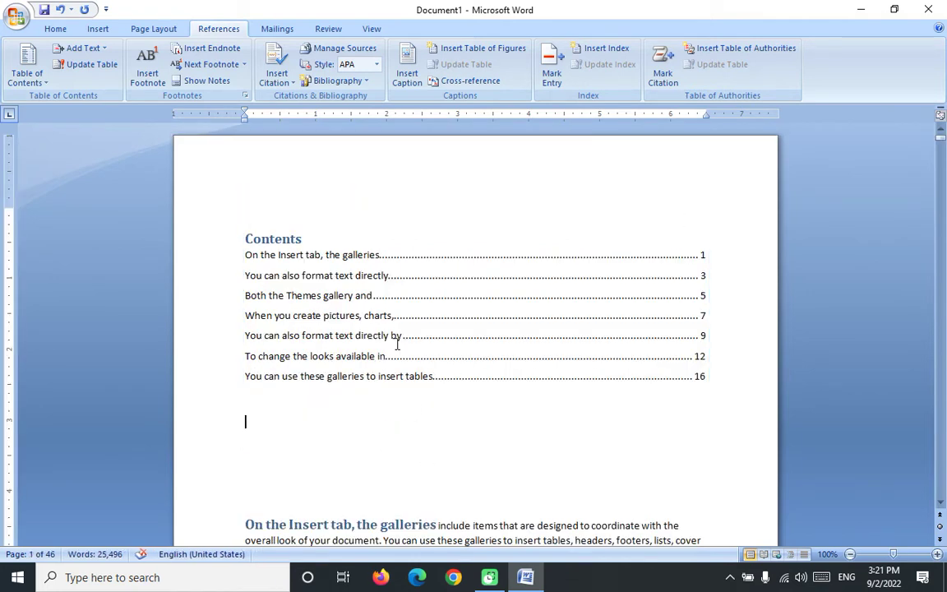
{"action": "left_click", "coordinate": [215, 81]}
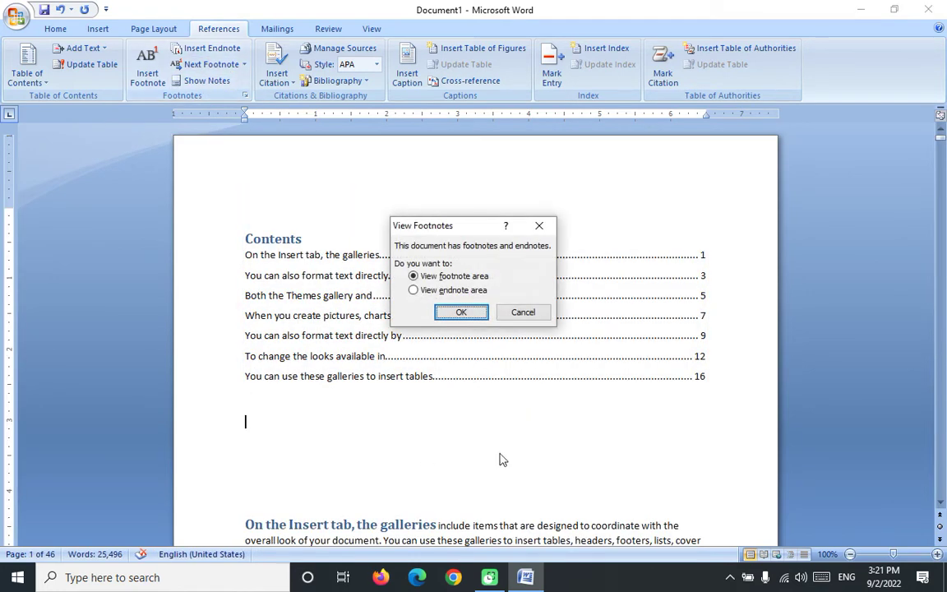
{"action": "left_click", "coordinate": [461, 312]}
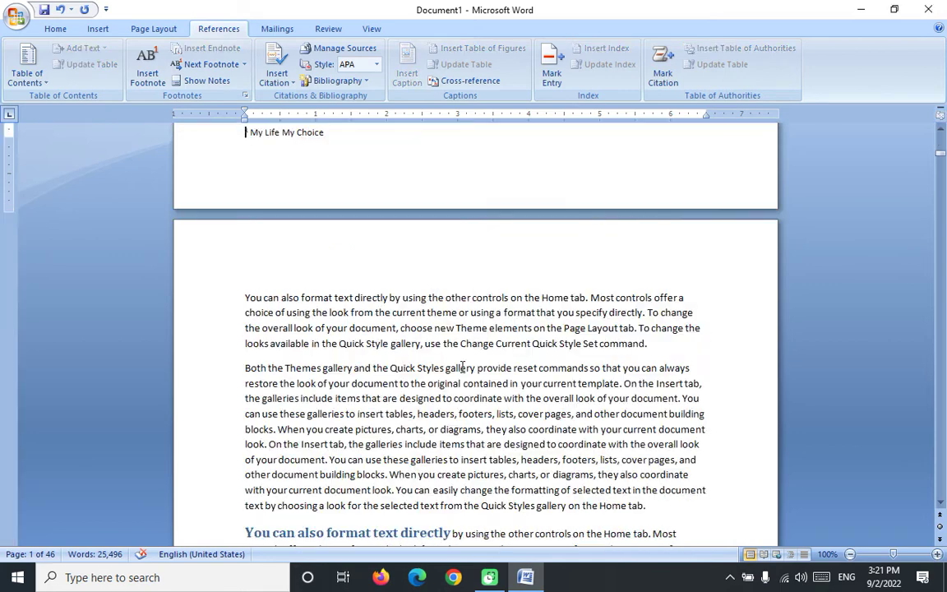
Step: Move forward two footnotes, back one, then jump through endnotes to 'On the Insert'
{"action": "left_click", "coordinate": [210, 65]}
{"action": "left_click", "coordinate": [211, 66]}
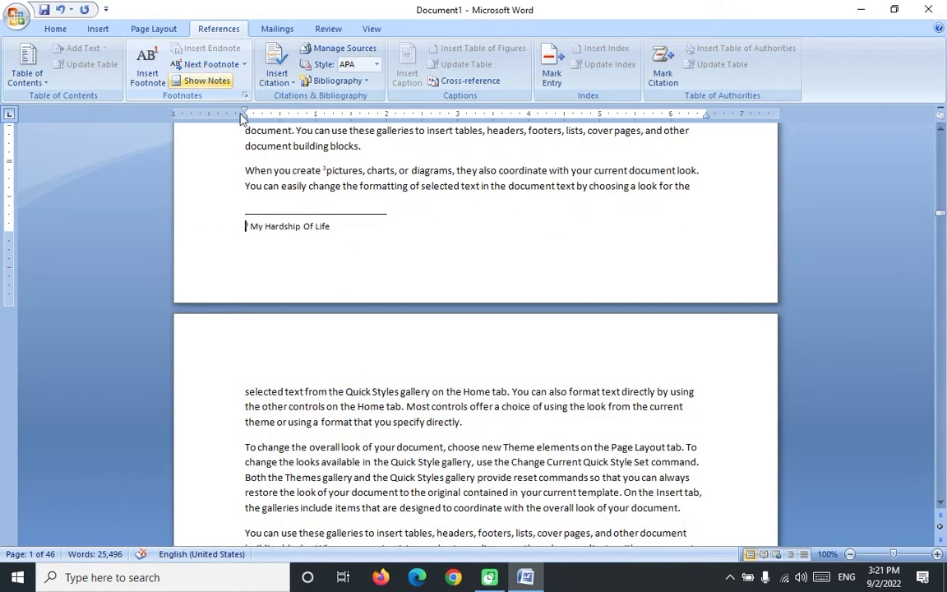
{"action": "left_click", "coordinate": [244, 65]}
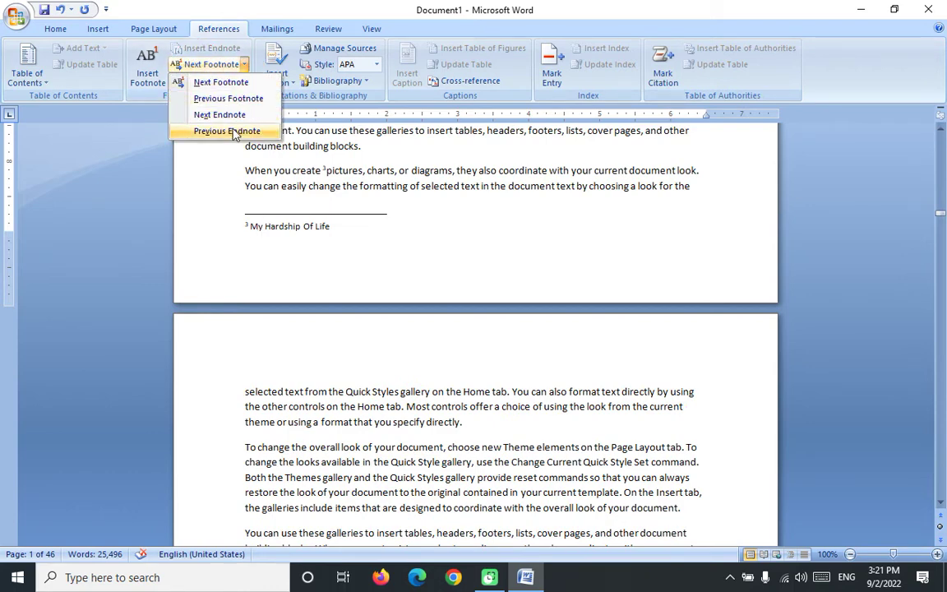
{"action": "left_click", "coordinate": [231, 98]}
{"action": "left_click", "coordinate": [244, 65]}
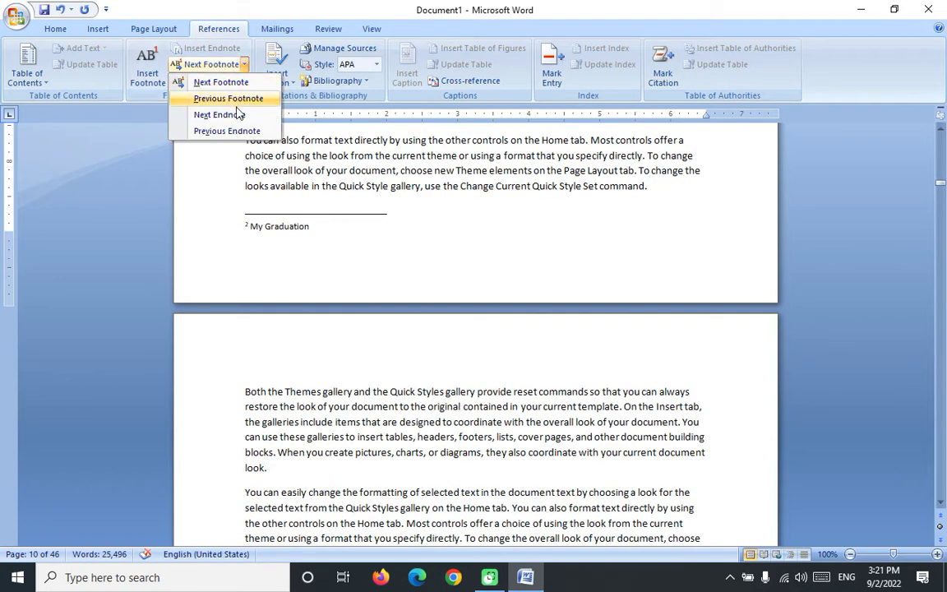
{"action": "left_click", "coordinate": [219, 114]}
{"action": "left_click", "coordinate": [245, 65]}
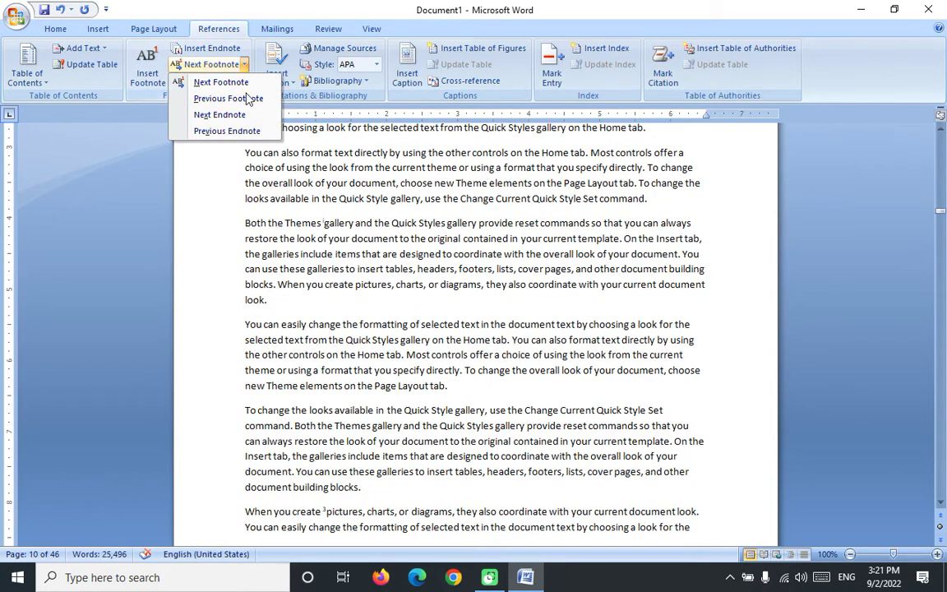
{"action": "left_click", "coordinate": [210, 114]}
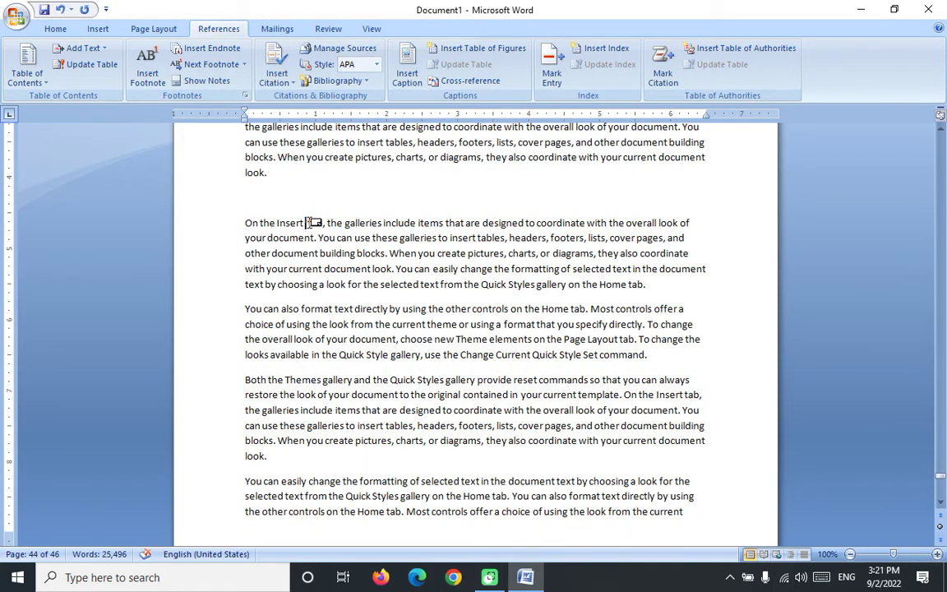
{"action": "mouse_move", "coordinate": [313, 222]}
{"action": "left_click_drag", "start_coordinate": [649, 354], "coordinate": [238, 309]}
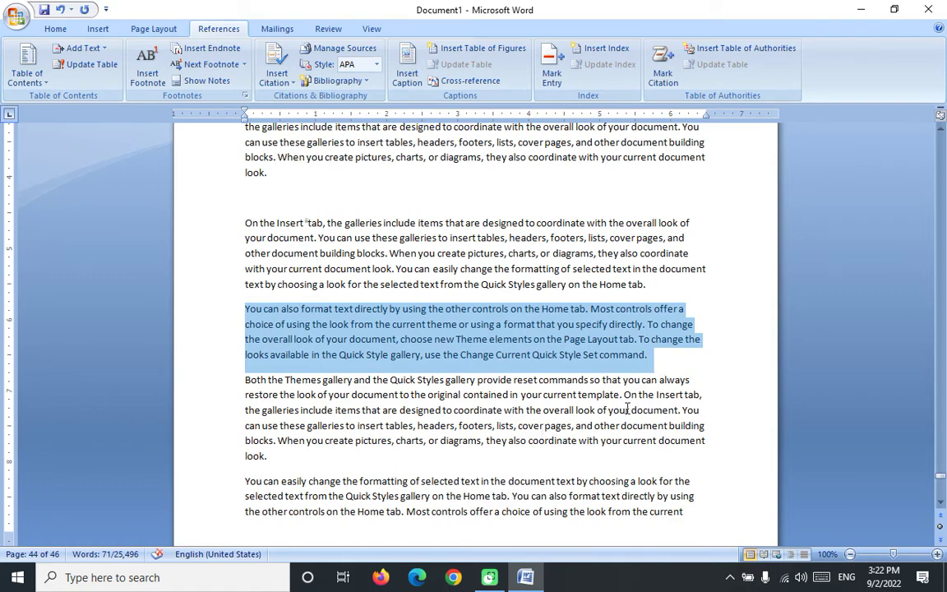
Step: At the paragraph's end, start a new citation source with a corporate author name
{"action": "left_click", "coordinate": [645, 355]}
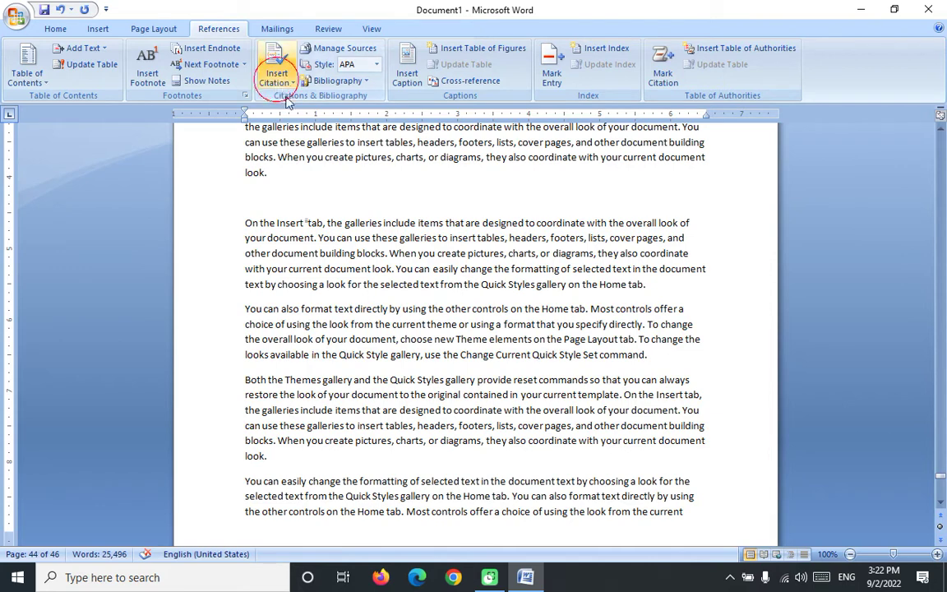
{"action": "left_click", "coordinate": [274, 76]}
{"action": "left_click", "coordinate": [322, 99]}
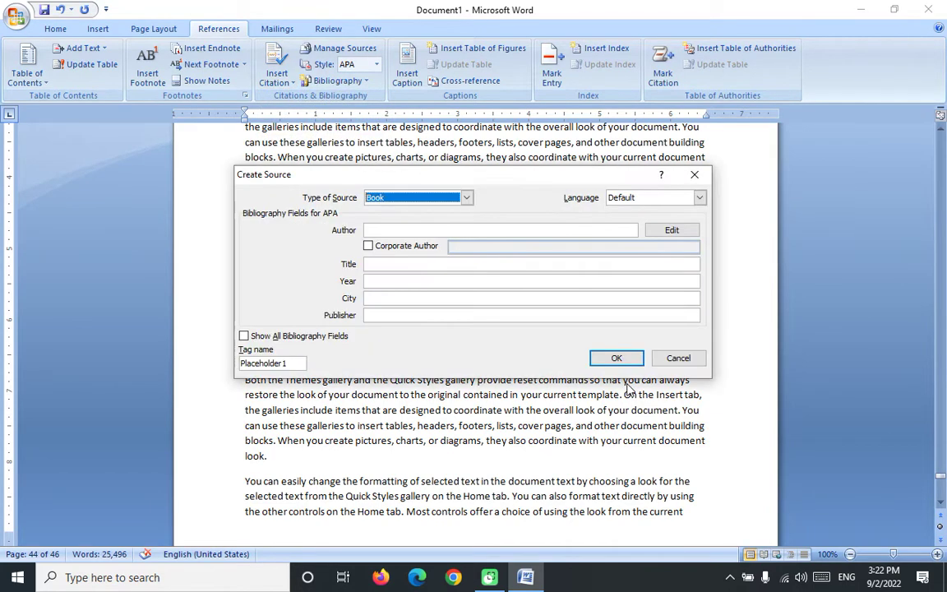
{"action": "left_click", "coordinate": [416, 229]}
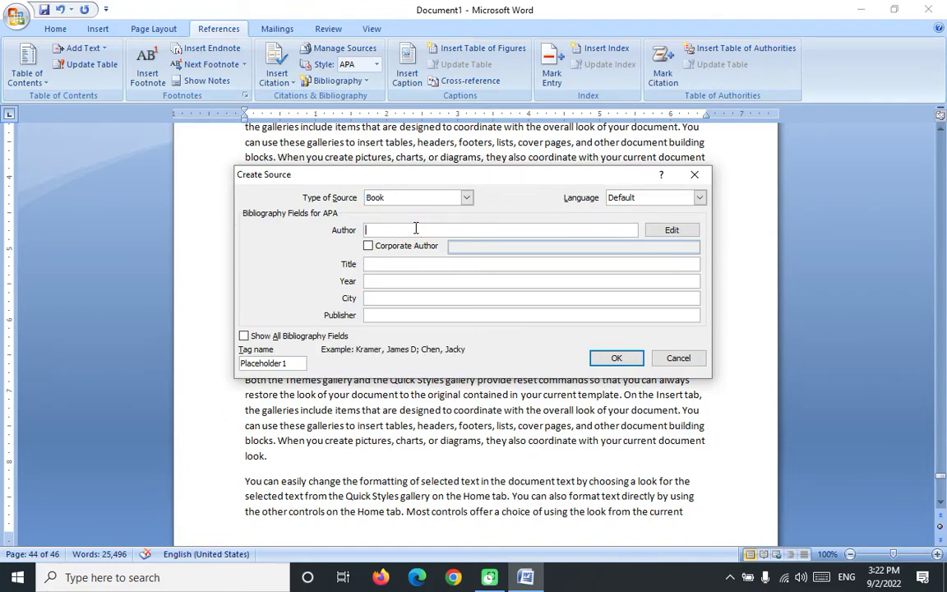
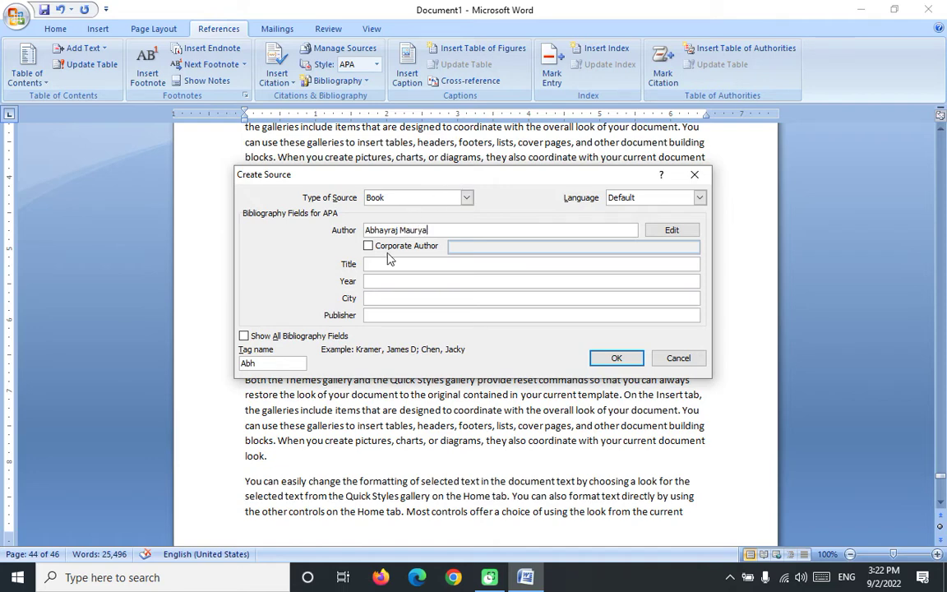
{"action": "left_click", "coordinate": [369, 246]}
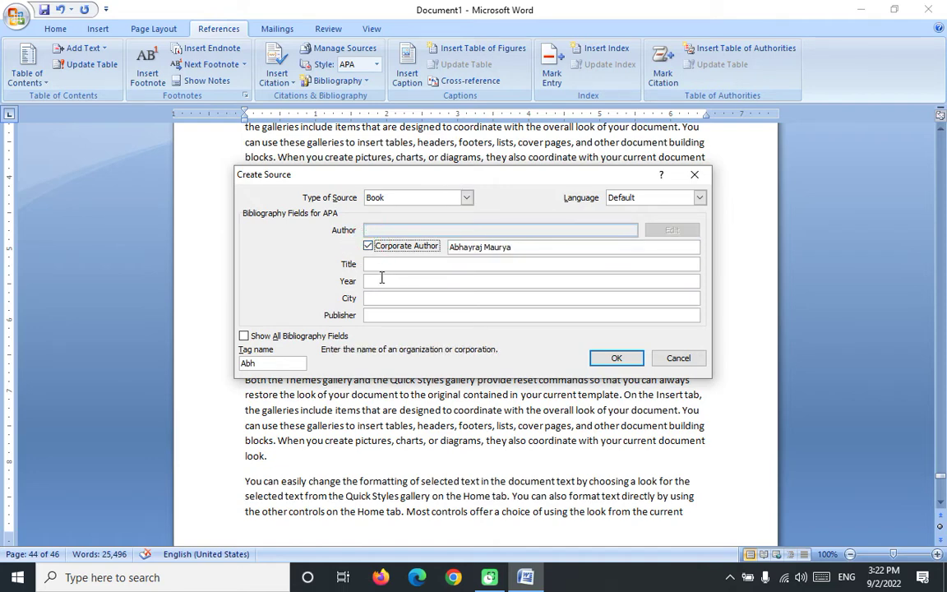
Step: Enter title My Hardship Of Life, year 2022, Pratapgarh, G.s Computer Training Institute, and insert the citation
{"action": "left_click", "coordinate": [380, 266]}
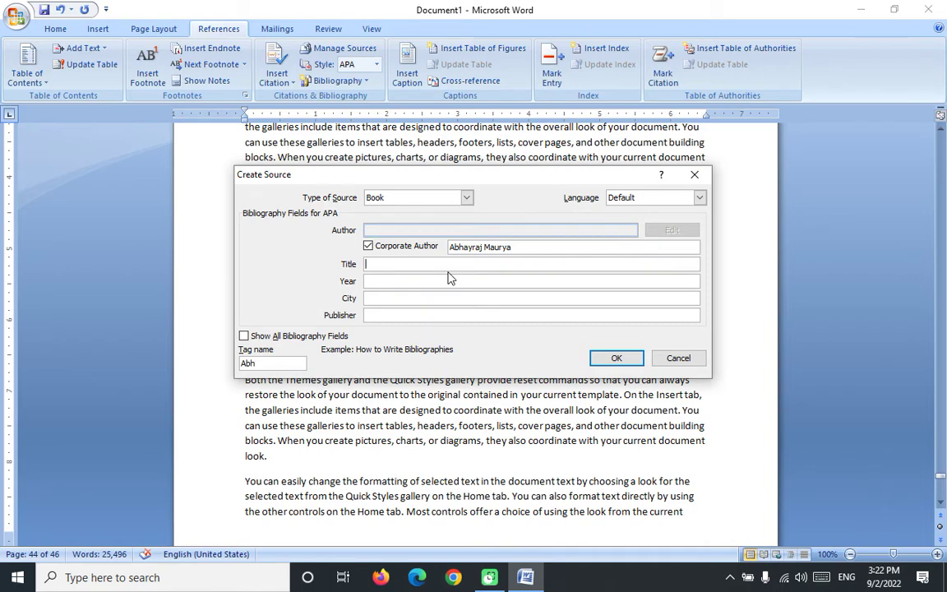
{"action": "type", "text": "My Hardship Of Life"}
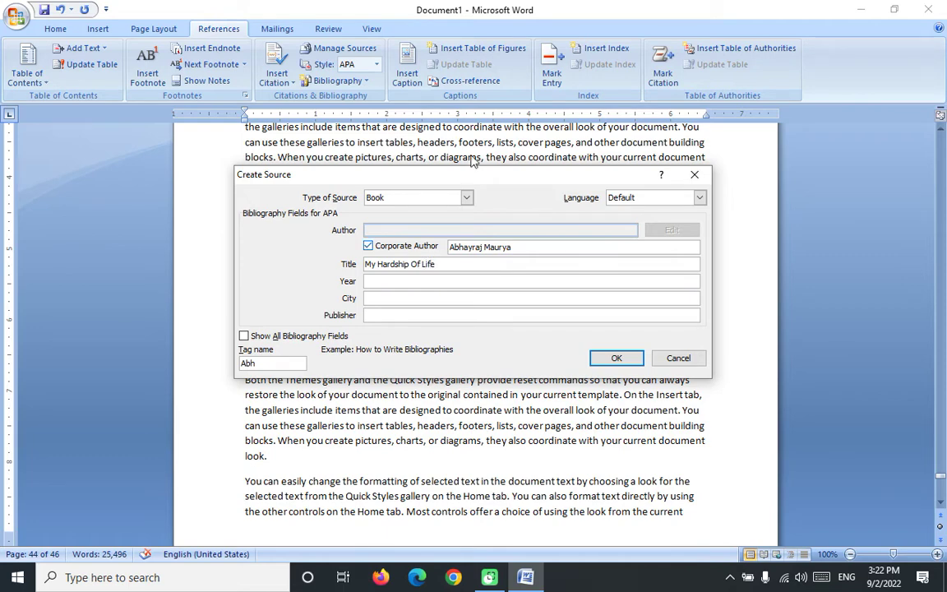
{"action": "left_click", "coordinate": [387, 284]}
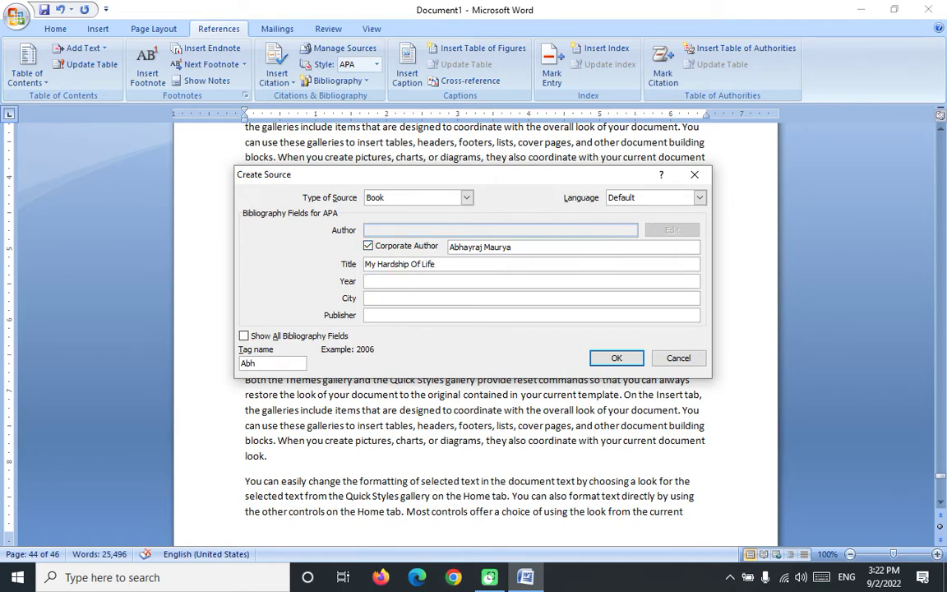
{"action": "type", "text": "2022"}
{"action": "left_click", "coordinate": [397, 296]}
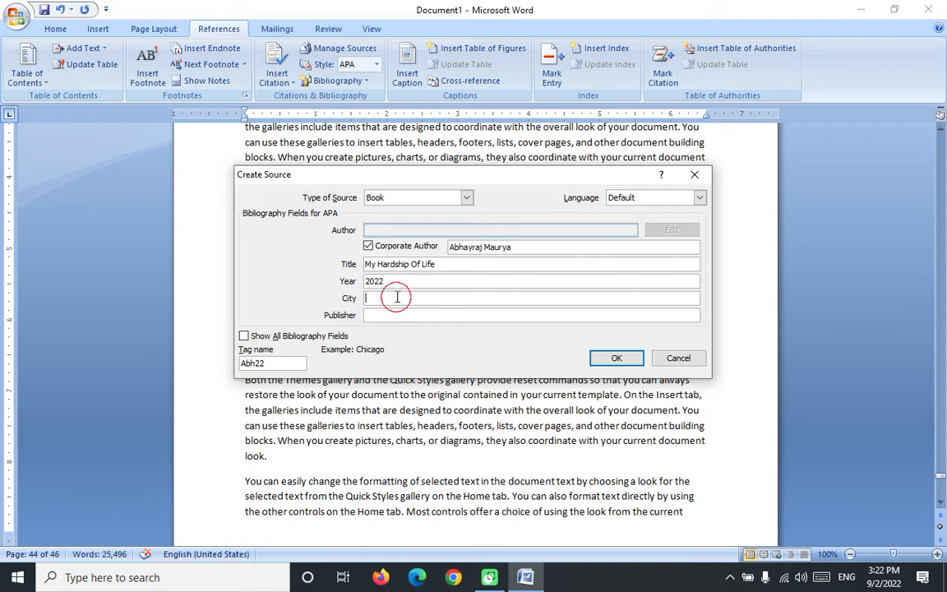
{"action": "type", "text": "Pratapgarh"}
{"action": "left_click", "coordinate": [386, 315]}
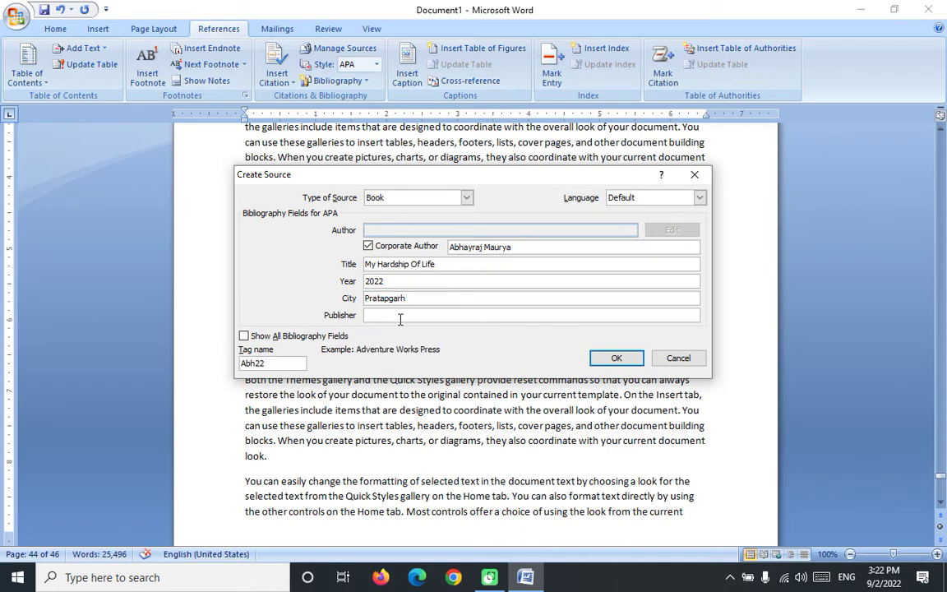
{"action": "type", "text": "G.s Computer Training Institute"}
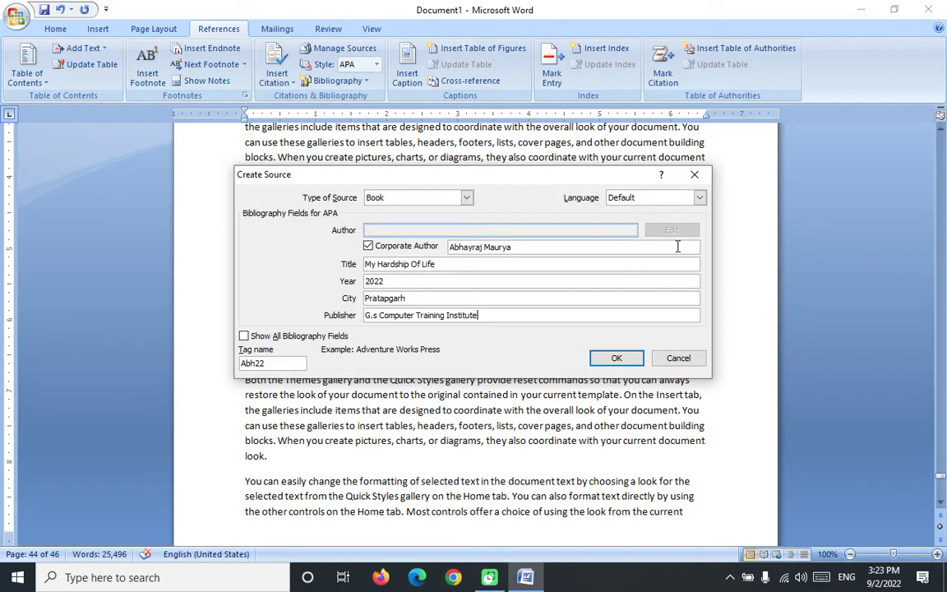
{"action": "left_click", "coordinate": [612, 359]}
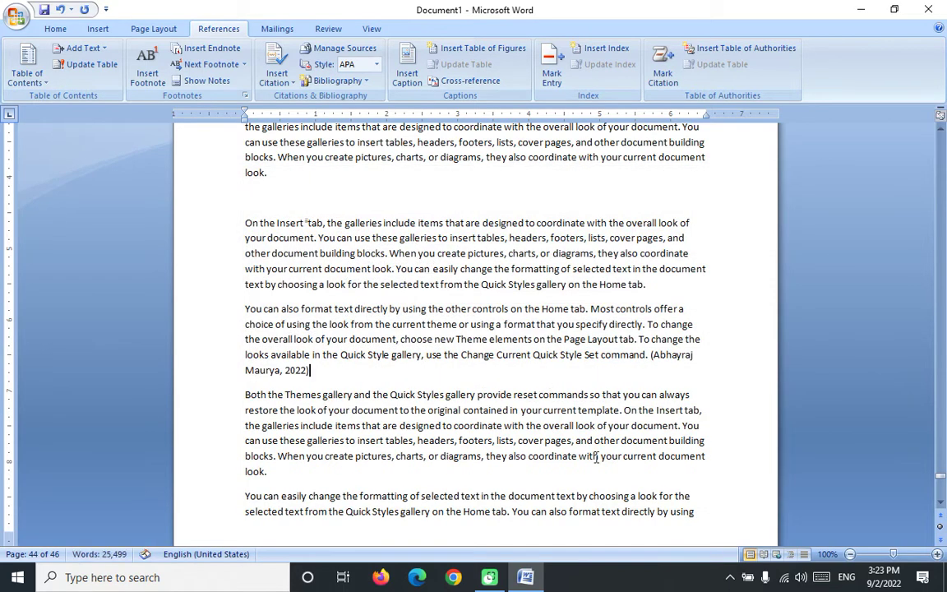
Step: Select the inserted citation and review the saved book source in Manage Sources
{"action": "left_click", "coordinate": [667, 355]}
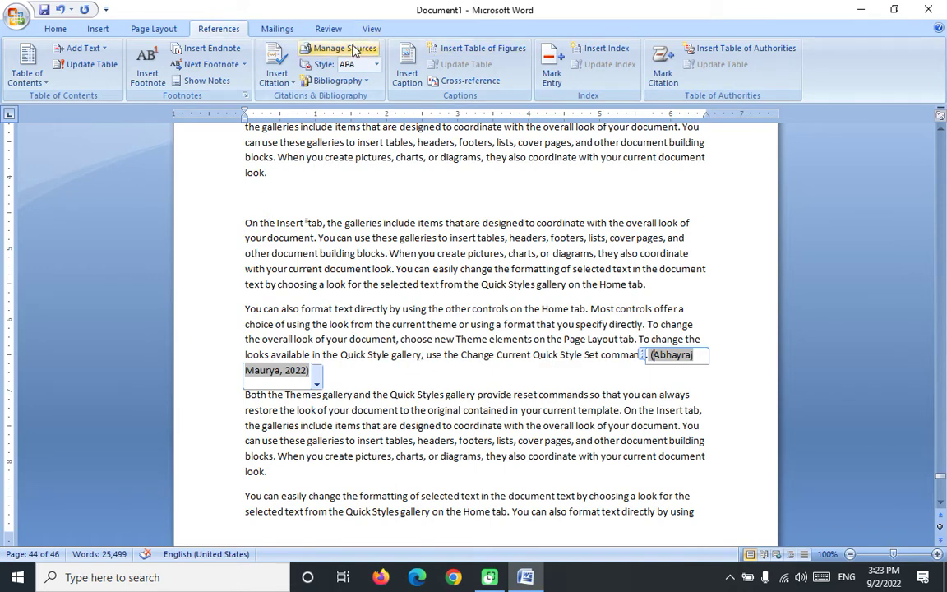
{"action": "left_click", "coordinate": [337, 47]}
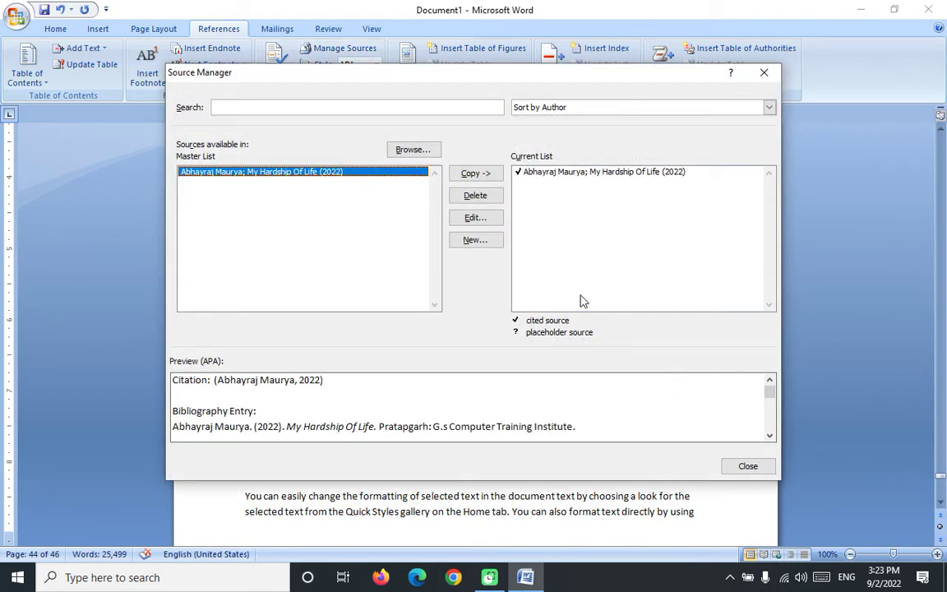
{"action": "left_click", "coordinate": [763, 73]}
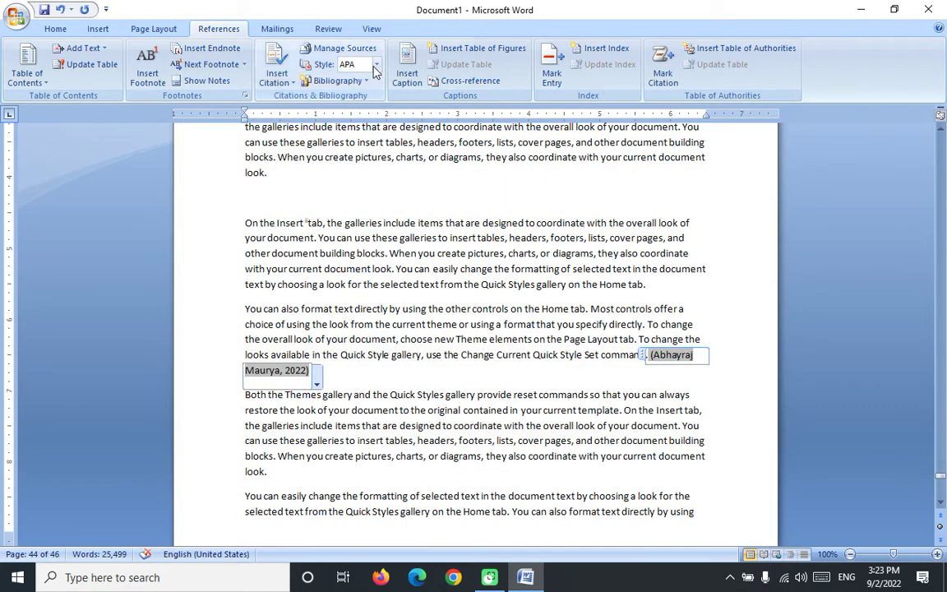
Step: Switch the citation style to ISO 690 - First Element and Date
{"action": "left_click", "coordinate": [376, 65]}
{"action": "left_click", "coordinate": [367, 118]}
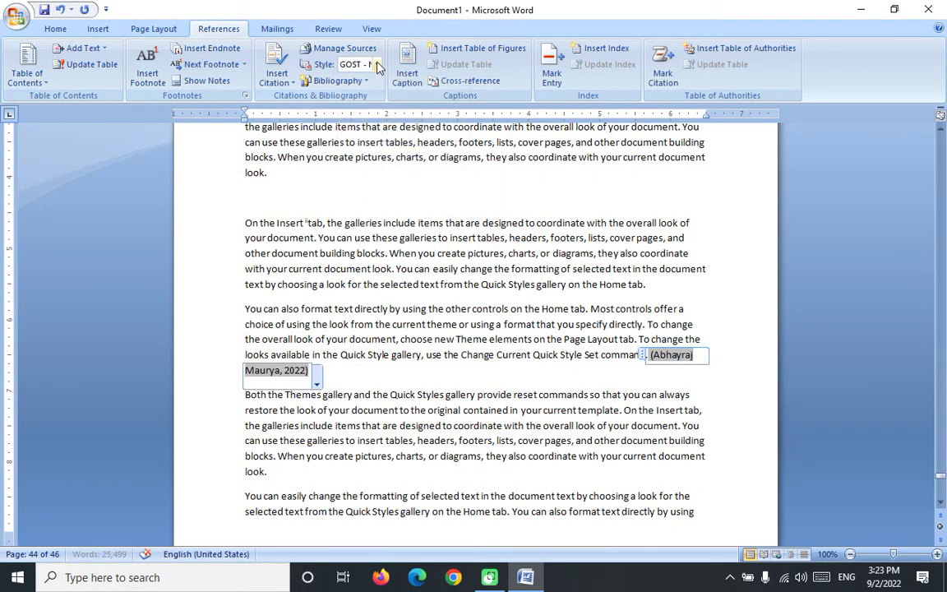
{"action": "left_click", "coordinate": [342, 66]}
{"action": "left_click", "coordinate": [345, 144]}
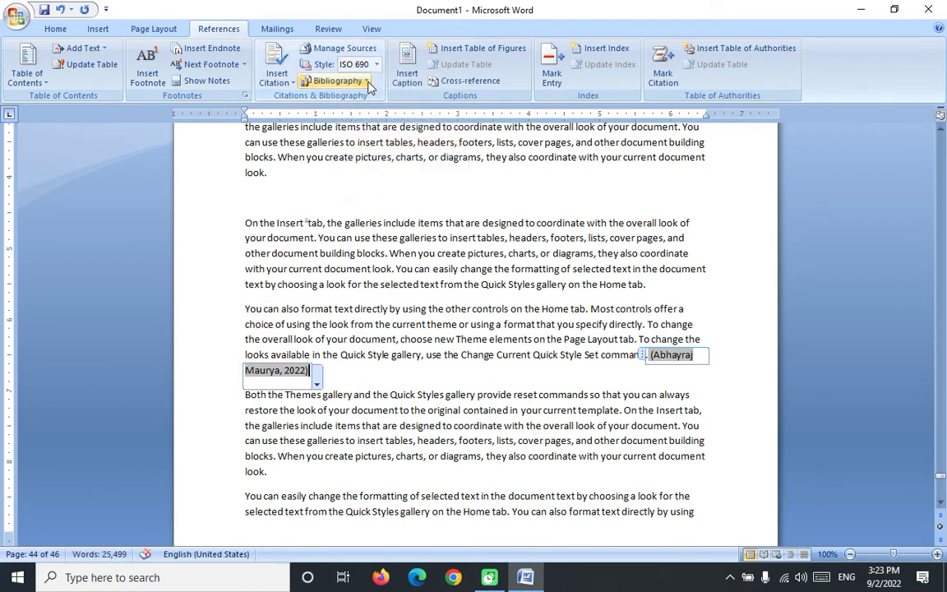
{"action": "left_click", "coordinate": [335, 81]}
{"action": "left_click", "coordinate": [638, 224]}
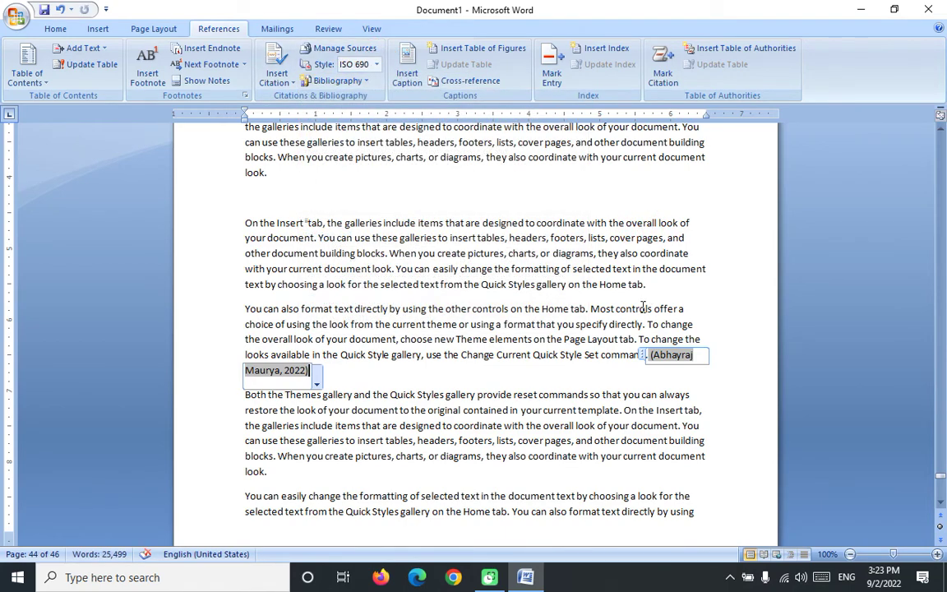
{"action": "scroll", "coordinate": [644, 310], "scroll_direction": "down", "scroll_amount": 5}
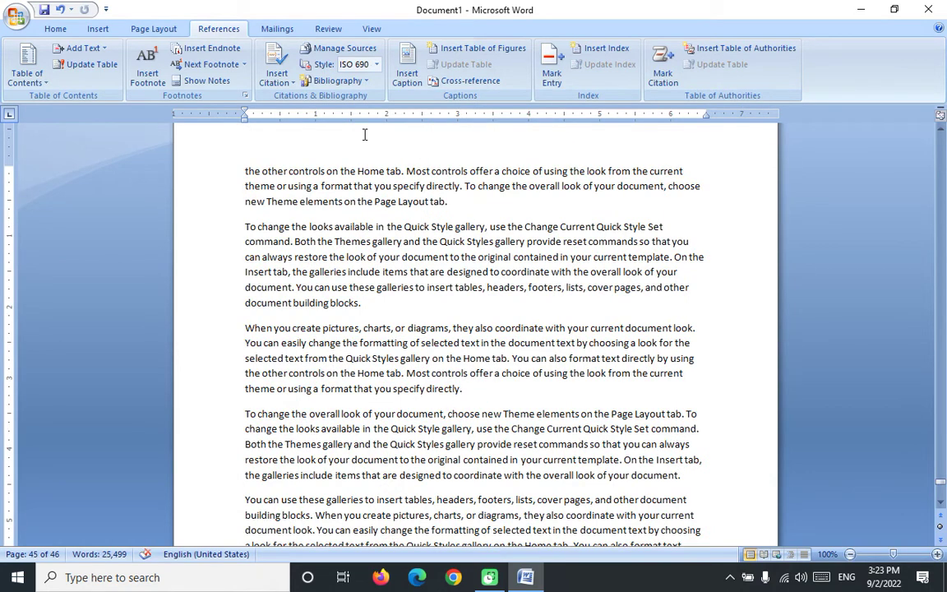
Step: Insert the built-in Bibliography listing the book source after the page 45 paragraph
{"action": "left_click", "coordinate": [373, 83]}
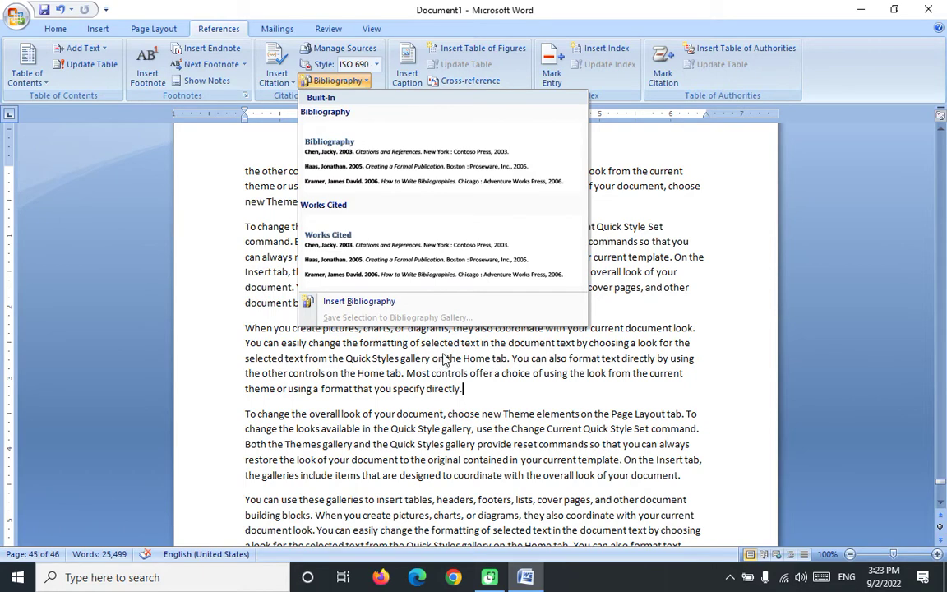
{"action": "left_click", "coordinate": [381, 157]}
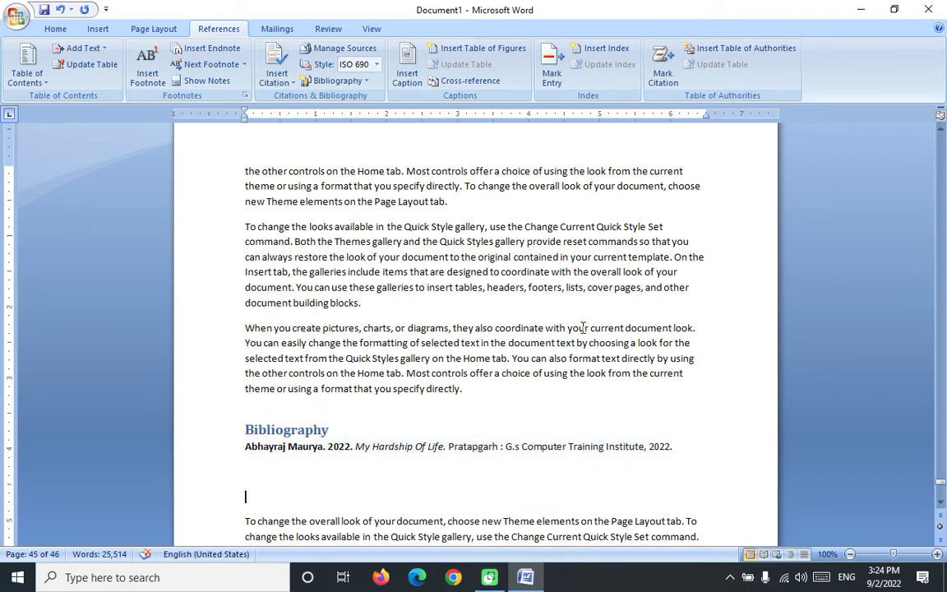
{"action": "scroll", "coordinate": [585, 328], "scroll_direction": "down", "scroll_amount": 8}
{"action": "scroll", "coordinate": [585, 329], "scroll_direction": "down", "scroll_amount": 5}
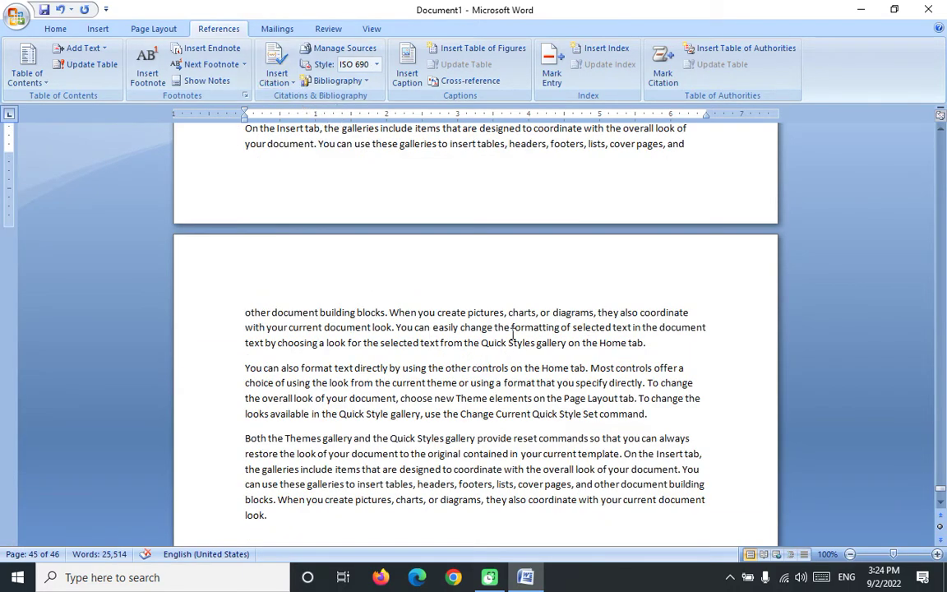
{"action": "scroll", "coordinate": [513, 334], "scroll_direction": "up", "scroll_amount": 2}
Step: Add a new empty paragraph after the 'Home tab.' paragraph on page 46
{"action": "scroll", "coordinate": [509, 335], "scroll_direction": "down", "scroll_amount": 3}
{"action": "scroll", "coordinate": [509, 335], "scroll_direction": "up", "scroll_amount": 2}
{"action": "scroll", "coordinate": [510, 335], "scroll_direction": "down", "scroll_amount": 1}
{"action": "scroll", "coordinate": [509, 336], "scroll_direction": "up", "scroll_amount": 1}
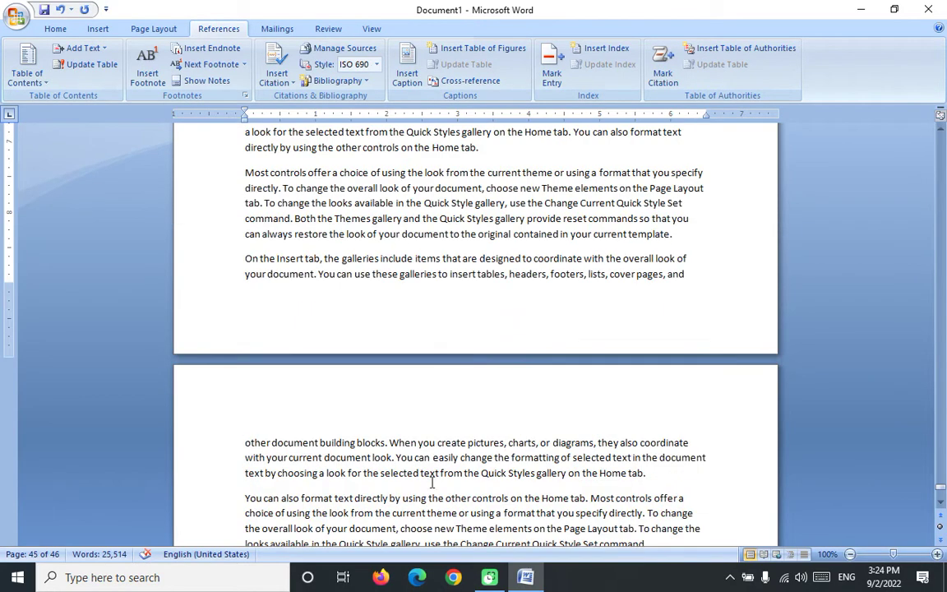
{"action": "left_click", "coordinate": [585, 430]}
{"action": "key", "text": "Return"}
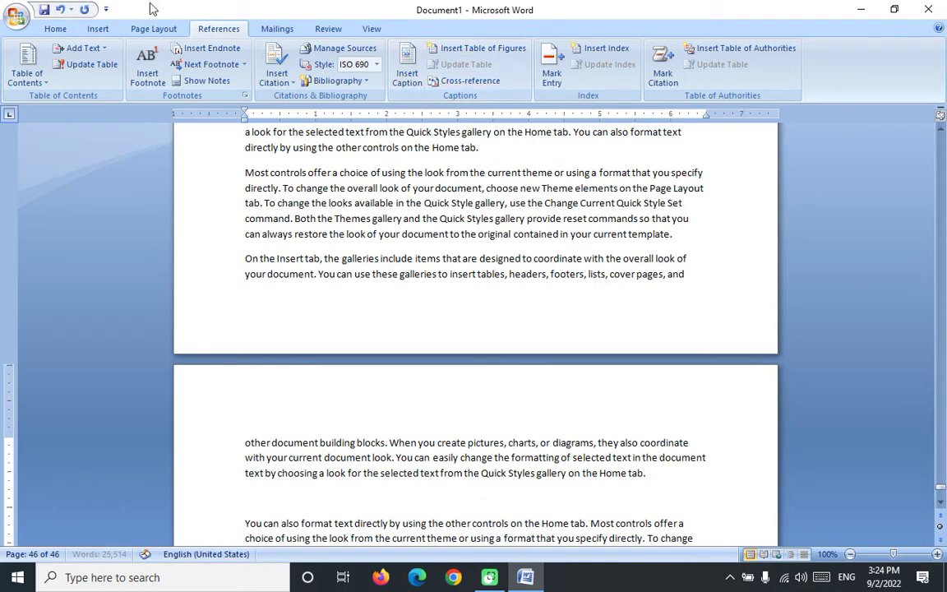
Step: In the Clip Art pane, clear the search term and search for all clip art
{"action": "left_click", "coordinate": [97, 31]}
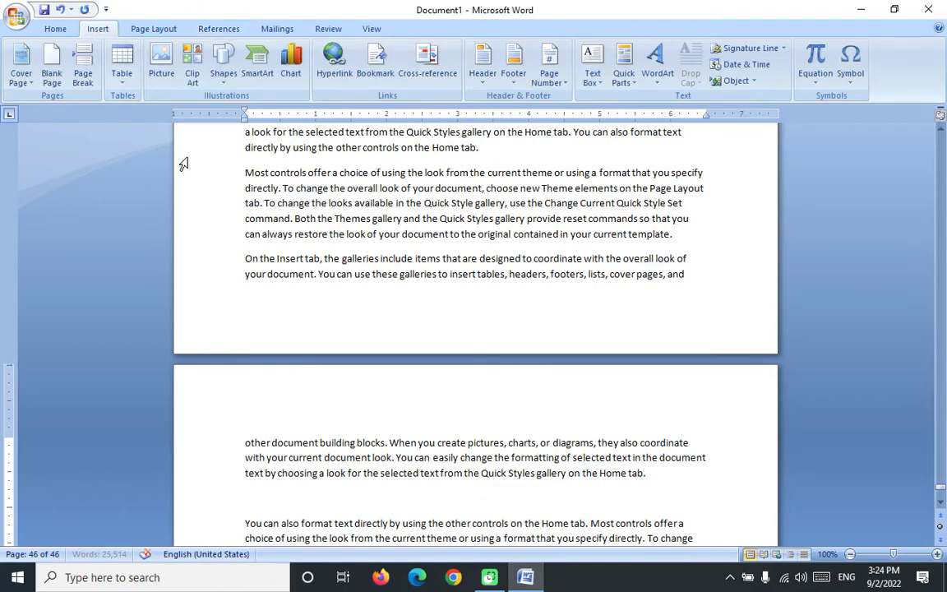
{"action": "left_click", "coordinate": [191, 61]}
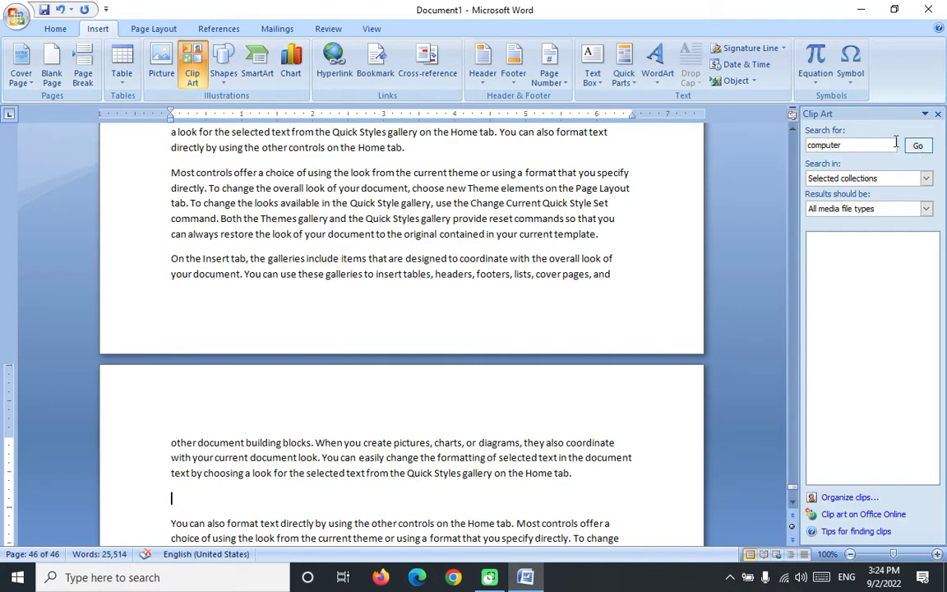
{"action": "left_click", "coordinate": [855, 145]}
{"action": "key", "text": "BackSpace"}
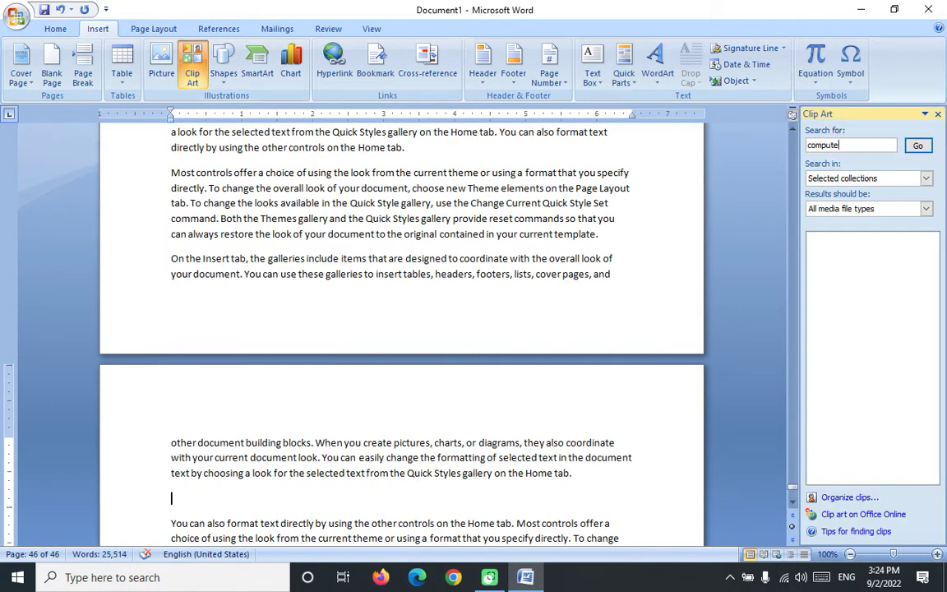
{"action": "key", "text": "BackSpace"}
{"action": "key", "text": "BackSpace"}
{"action": "key", "text": "BackSpace"}
{"action": "key", "text": "BackSpace"}
{"action": "key", "text": "BackSpace"}
{"action": "left_click", "coordinate": [917, 145]}
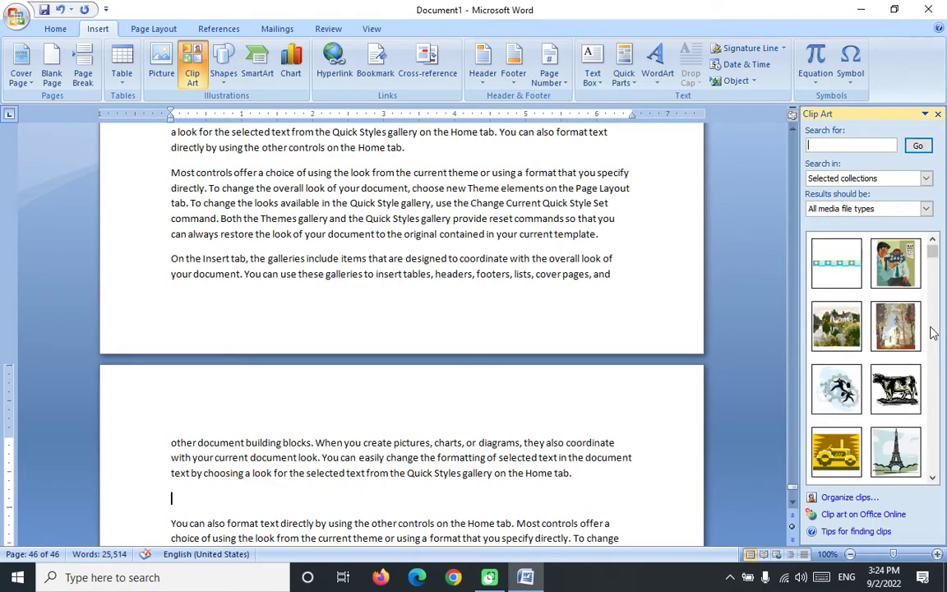
Step: Insert the optician clip art and shrink it by its corner handle
{"action": "left_click", "coordinate": [896, 271]}
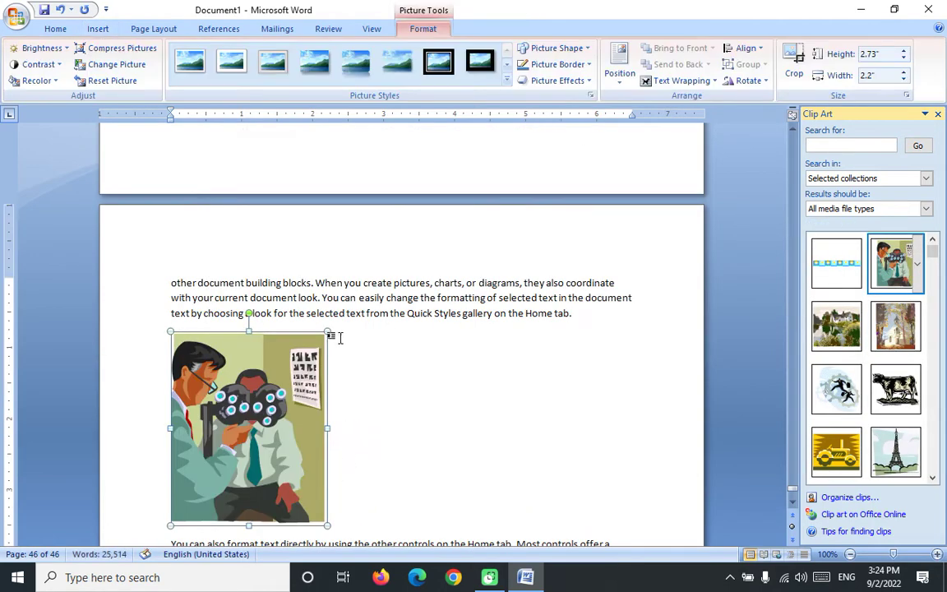
{"action": "left_click_drag", "start_coordinate": [327, 332], "coordinate": [296, 411]}
{"action": "scroll", "coordinate": [374, 411], "scroll_direction": "down", "scroll_amount": 10}
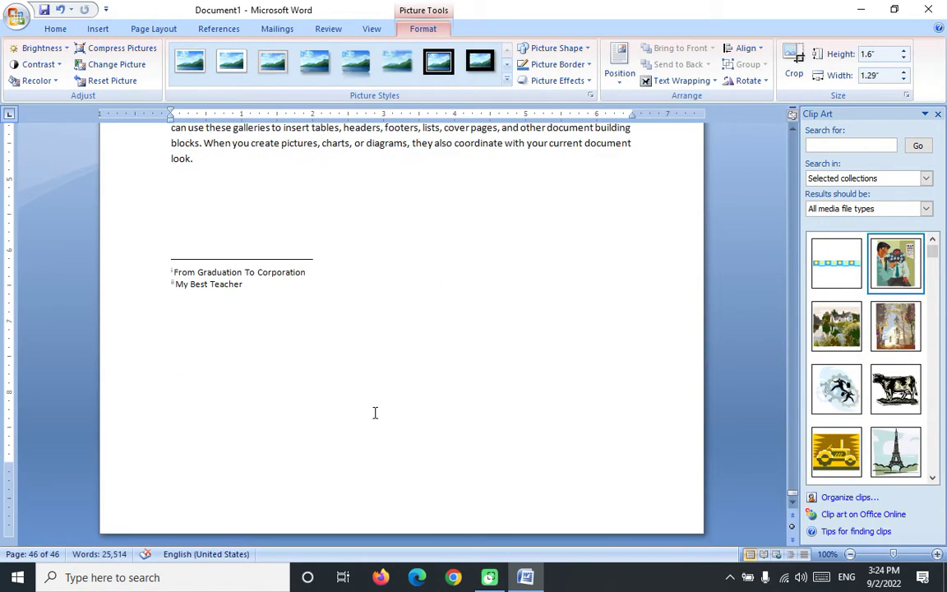
{"action": "scroll", "coordinate": [367, 408], "scroll_direction": "up", "scroll_amount": 15}
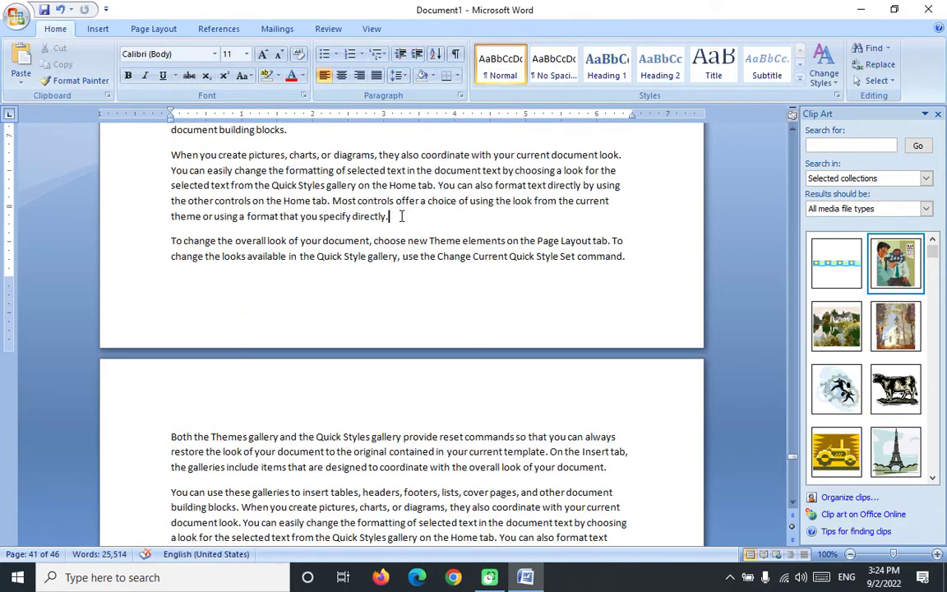
Step: Add a new paragraph, insert the landscape clip art, and shrink it
{"action": "key", "text": "Return"}
{"action": "left_click", "coordinate": [825, 323]}
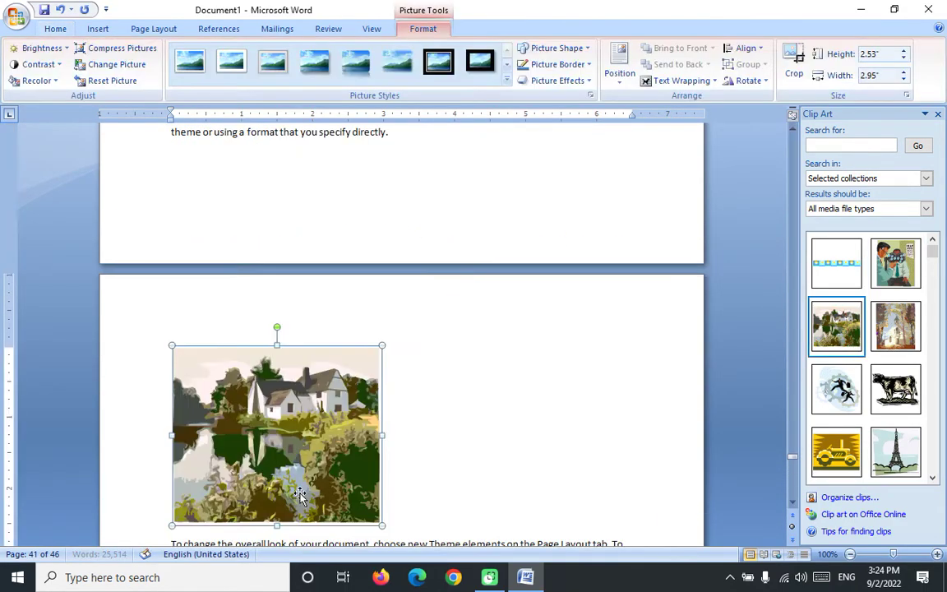
{"action": "left_click_drag", "start_coordinate": [381, 347], "coordinate": [307, 411]}
{"action": "scroll", "coordinate": [359, 380], "scroll_direction": "down", "scroll_amount": 10}
{"action": "scroll", "coordinate": [393, 338], "scroll_direction": "up", "scroll_amount": 5}
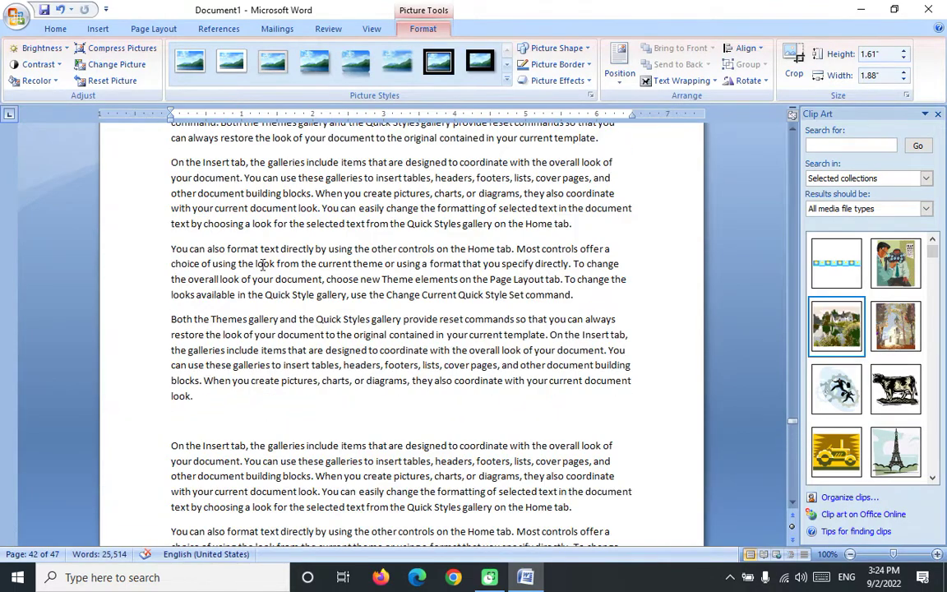
Step: Add a paragraph after 'Home tab.' and insert a shrunken church clip art there
{"action": "left_click", "coordinate": [573, 223]}
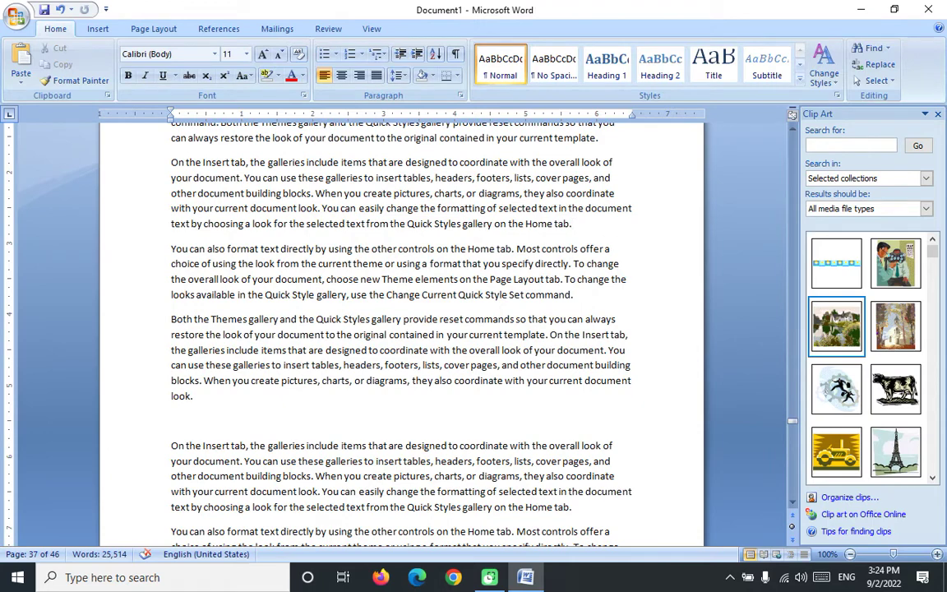
{"action": "key", "text": "Return"}
{"action": "left_click", "coordinate": [895, 326]}
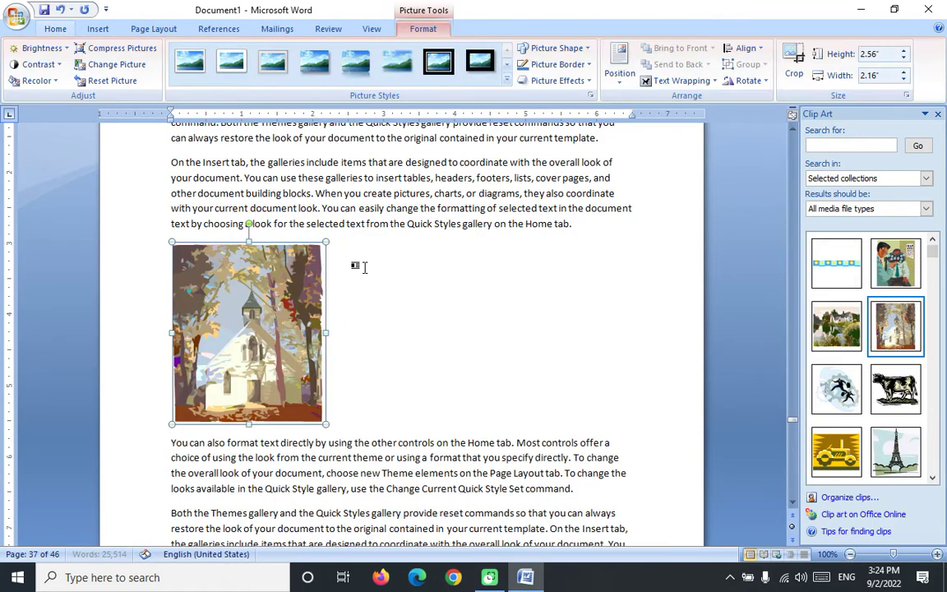
{"action": "left_click_drag", "start_coordinate": [328, 244], "coordinate": [259, 325]}
{"action": "scroll", "coordinate": [379, 290], "scroll_direction": "up", "scroll_amount": 10}
{"action": "scroll", "coordinate": [379, 290], "scroll_direction": "up", "scroll_amount": 10}
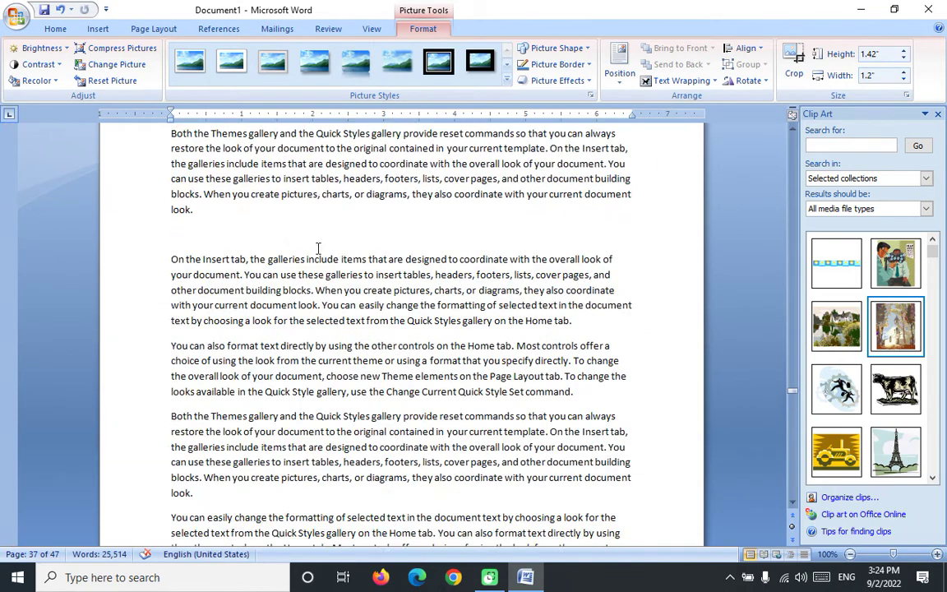
Step: Add a paragraph after 'Home tab.' with the running-figure clip art resized to about 1.27 by 1.25 inches
{"action": "left_click", "coordinate": [585, 320]}
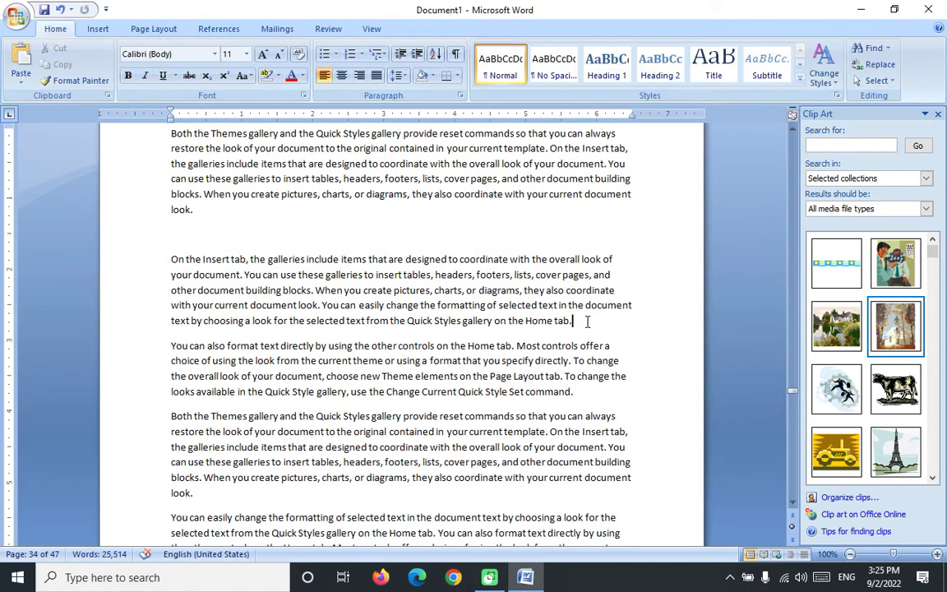
{"action": "key", "text": "Return"}
{"action": "left_click", "coordinate": [839, 390]}
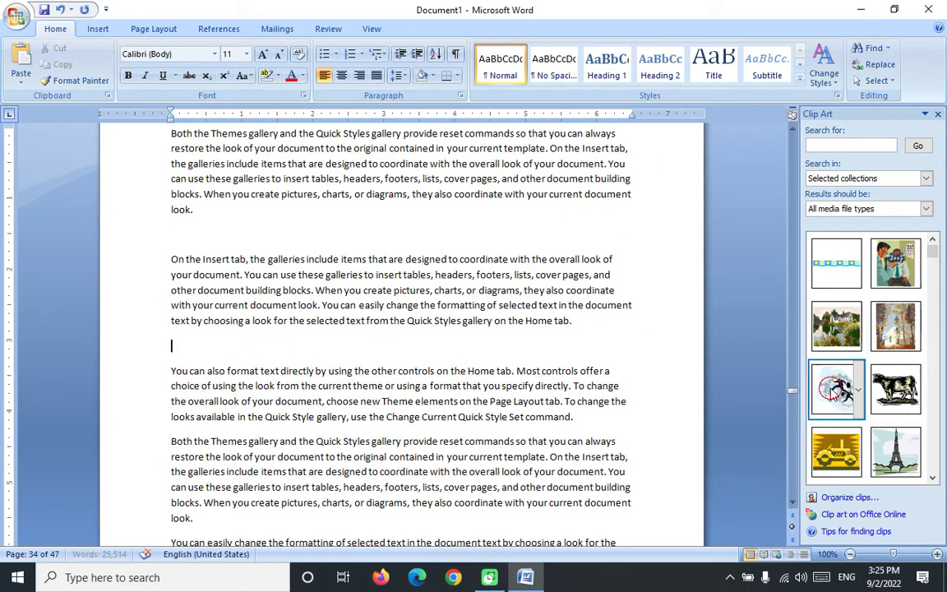
{"action": "left_click_drag", "start_coordinate": [340, 338], "coordinate": [263, 415]}
{"action": "scroll", "coordinate": [416, 358], "scroll_direction": "down", "scroll_amount": 15}
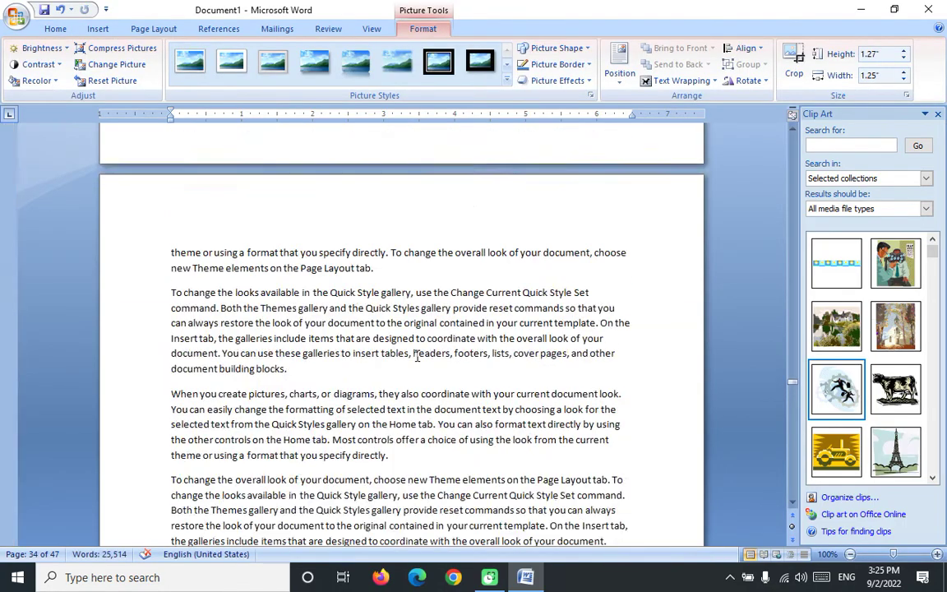
{"action": "scroll", "coordinate": [416, 358], "scroll_direction": "down", "scroll_amount": 5}
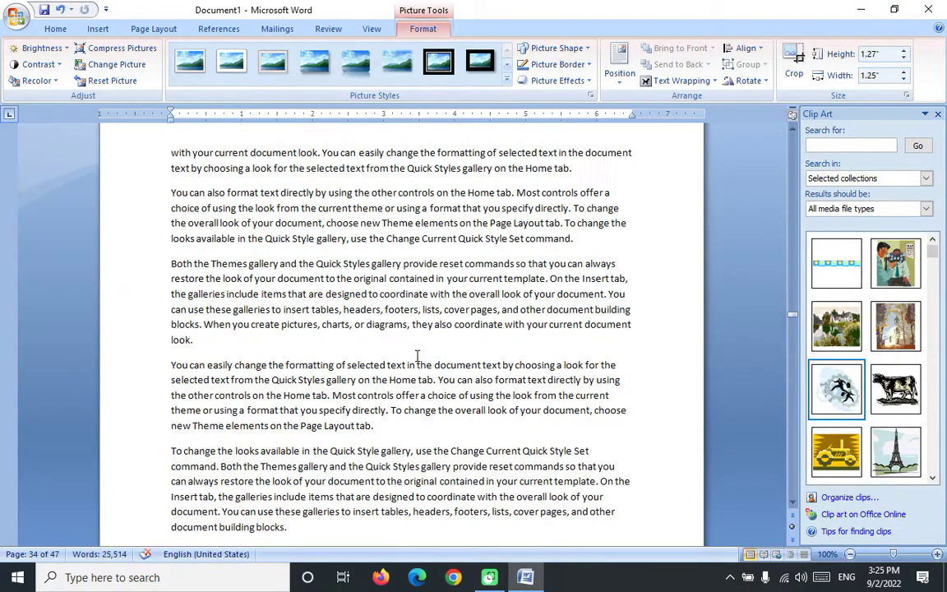
Step: Insert the Eiffel Tower clip art after the word 'look', shrunk to 1.5 inches tall
{"action": "left_click", "coordinate": [193, 341]}
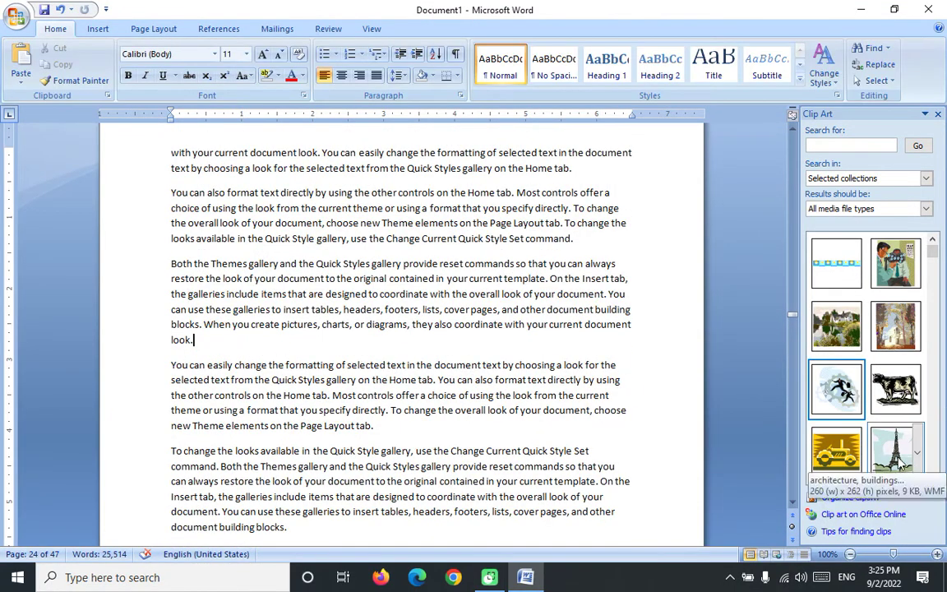
{"action": "left_click", "coordinate": [912, 460]}
{"action": "left_click_drag", "start_coordinate": [331, 331], "coordinate": [302, 406]}
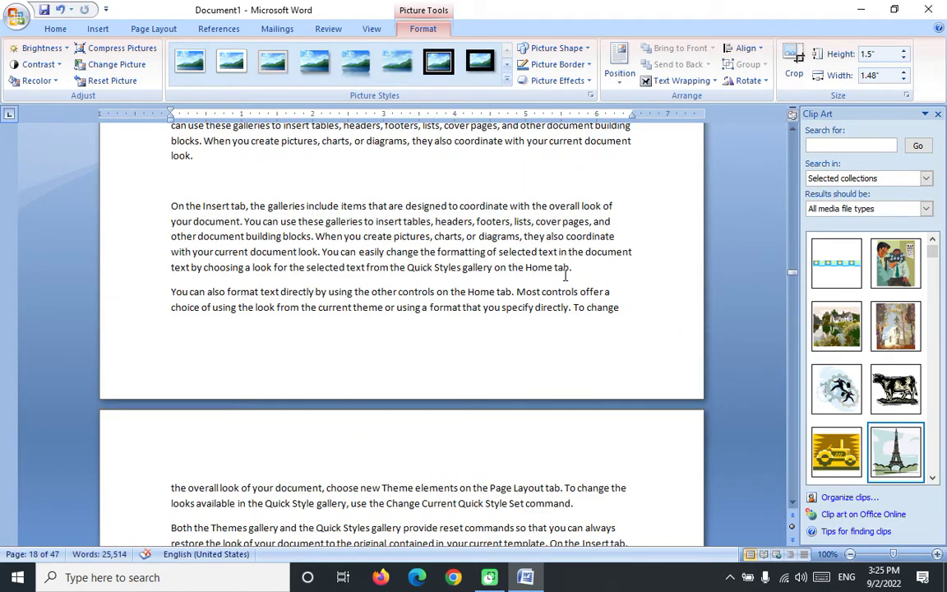
Step: Insert the tractor clip art after 'Home tab.' and resize it to 1.45 by 1.8 inches
{"action": "left_click", "coordinate": [580, 274]}
{"action": "key", "text": "ctrl+Return"}
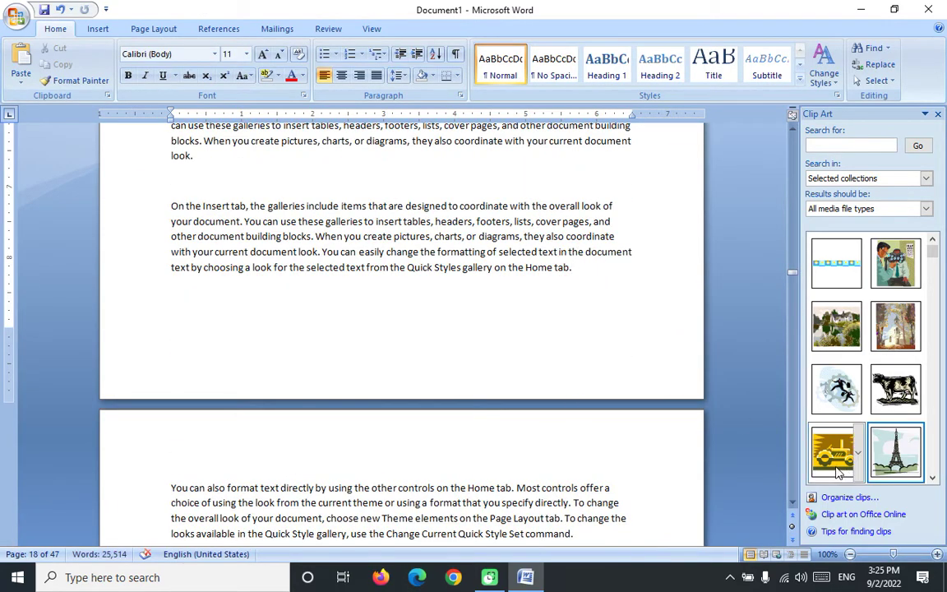
{"action": "left_click", "coordinate": [836, 451]}
{"action": "scroll", "coordinate": [301, 457], "scroll_direction": "down", "scroll_amount": 4}
{"action": "scroll", "coordinate": [319, 291], "scroll_direction": "up", "scroll_amount": 3}
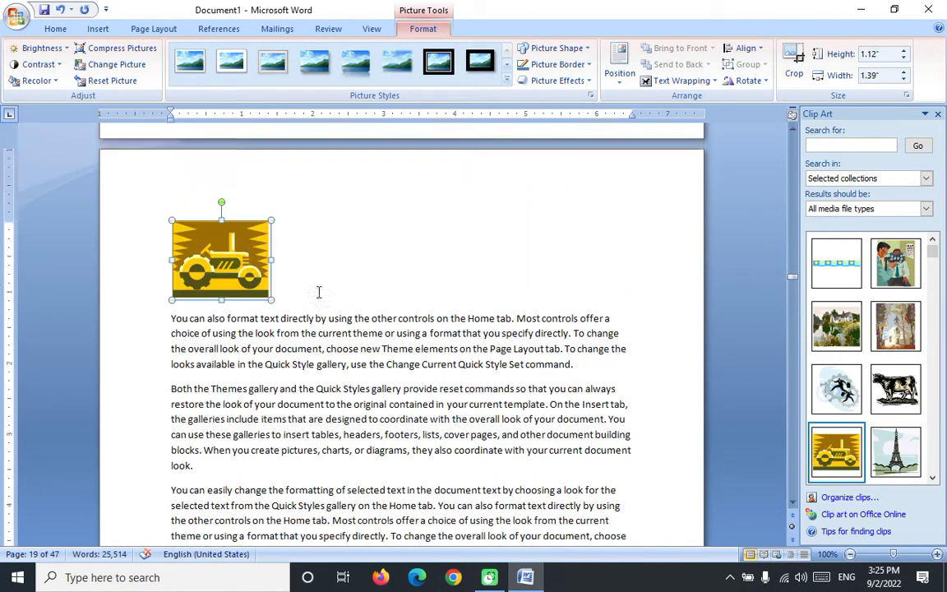
{"action": "left_click_drag", "start_coordinate": [272, 352], "coordinate": [301, 337]}
{"action": "scroll", "coordinate": [431, 384], "scroll_direction": "down", "scroll_amount": 10}
{"action": "scroll", "coordinate": [451, 321], "scroll_direction": "up", "scroll_amount": 20}
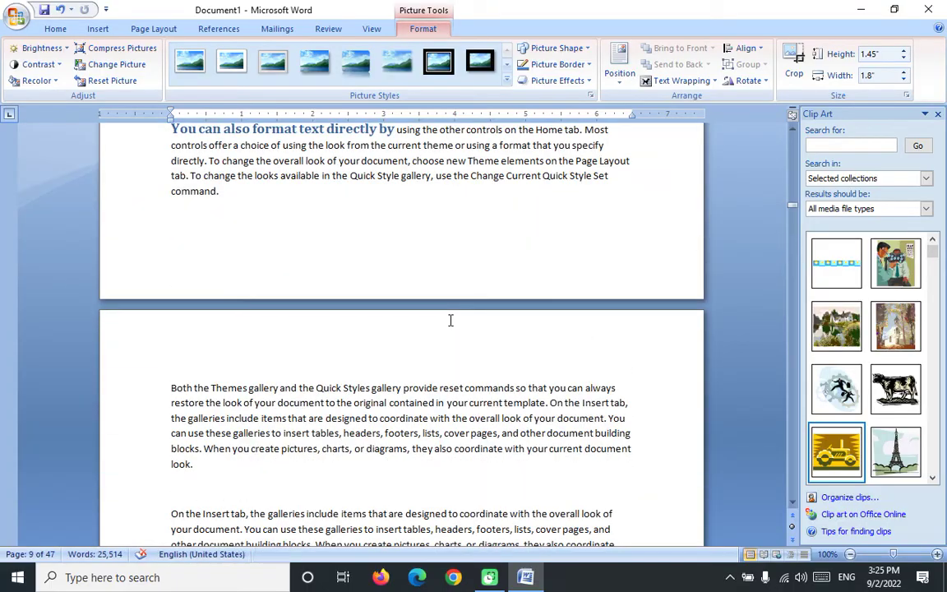
{"action": "scroll", "coordinate": [419, 300], "scroll_direction": "down", "scroll_amount": 20}
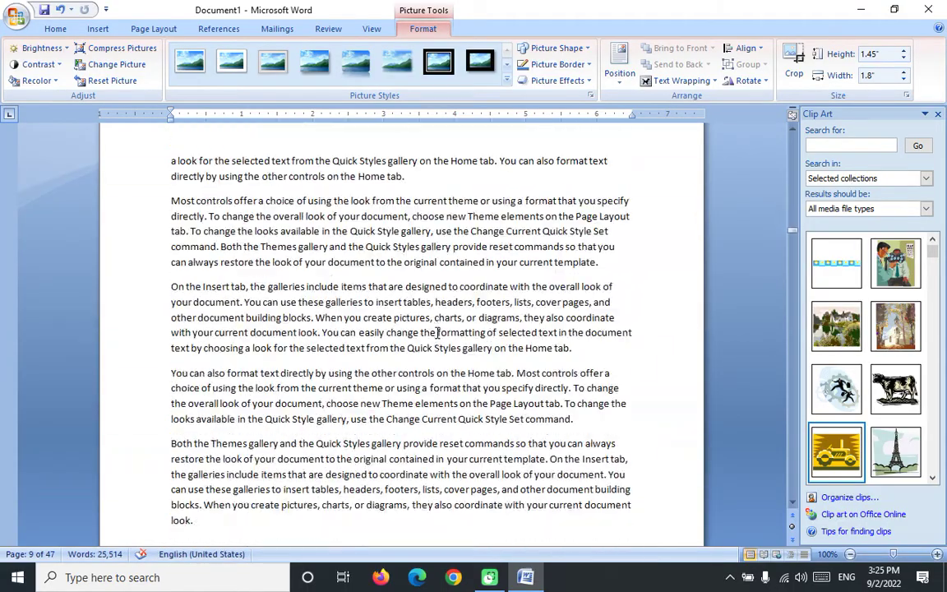
{"action": "scroll", "coordinate": [438, 343], "scroll_direction": "down", "scroll_amount": 5}
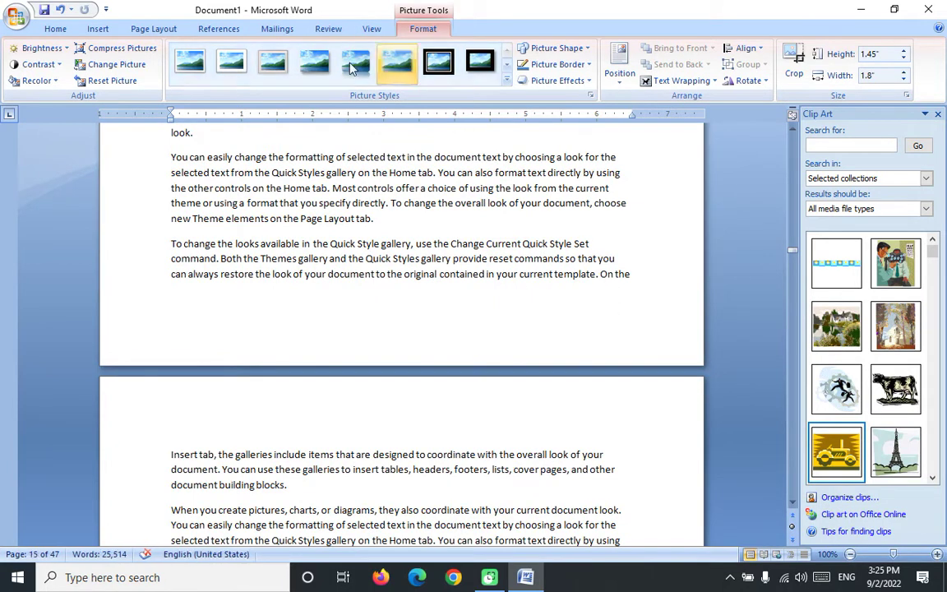
{"action": "left_click", "coordinate": [217, 29]}
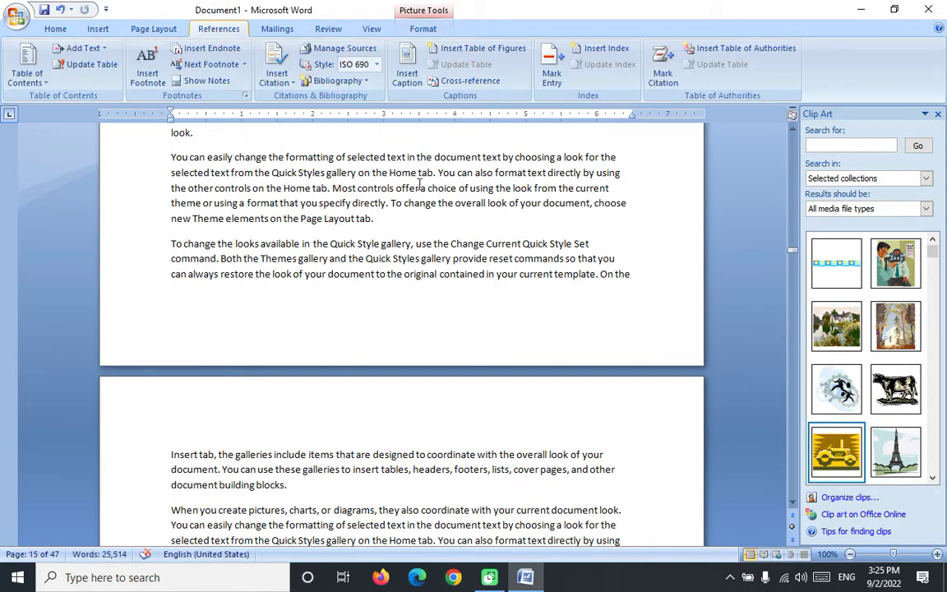
Step: Create a new PIC caption label and caption the tractor picture PIC 1
{"action": "left_click", "coordinate": [407, 67]}
{"action": "left_click", "coordinate": [568, 195]}
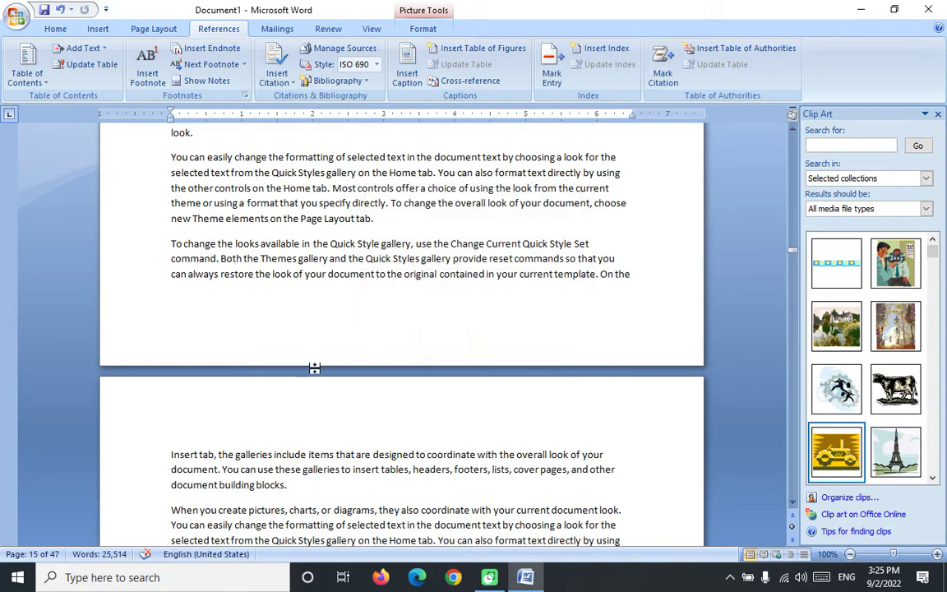
{"action": "scroll", "coordinate": [317, 363], "scroll_direction": "down", "scroll_amount": 20}
{"action": "scroll", "coordinate": [327, 370], "scroll_direction": "down", "scroll_amount": 10}
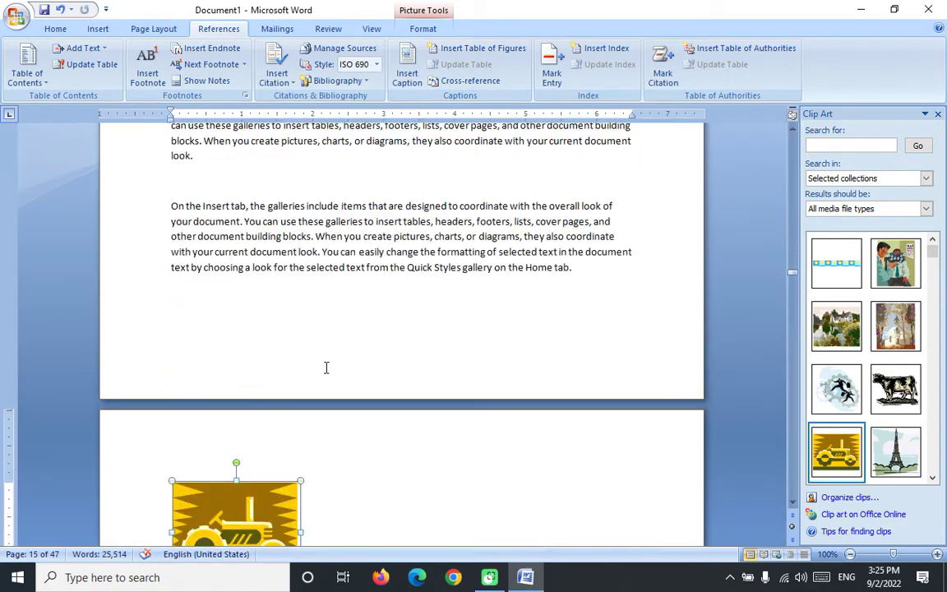
{"action": "left_click", "coordinate": [407, 71]}
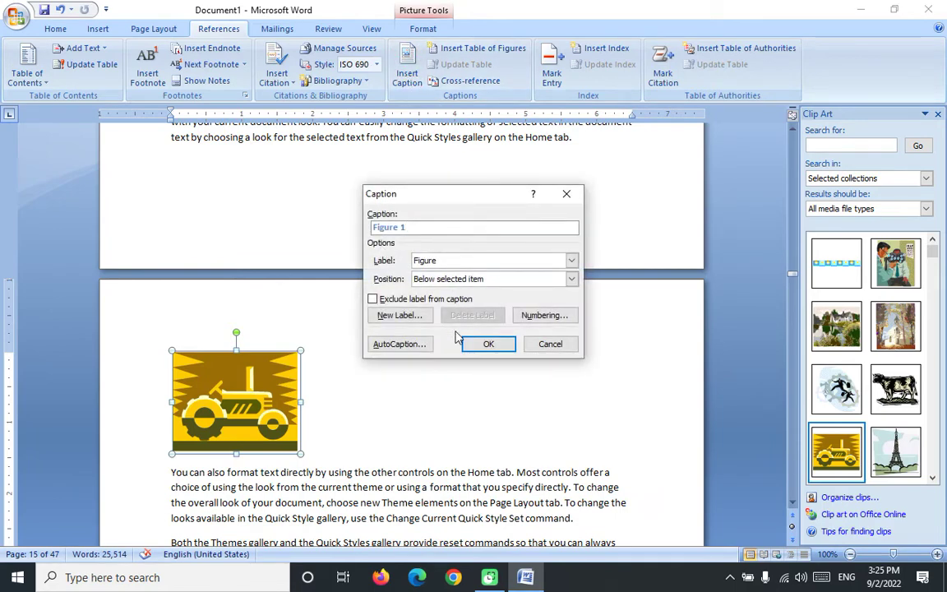
{"action": "left_click", "coordinate": [396, 316]}
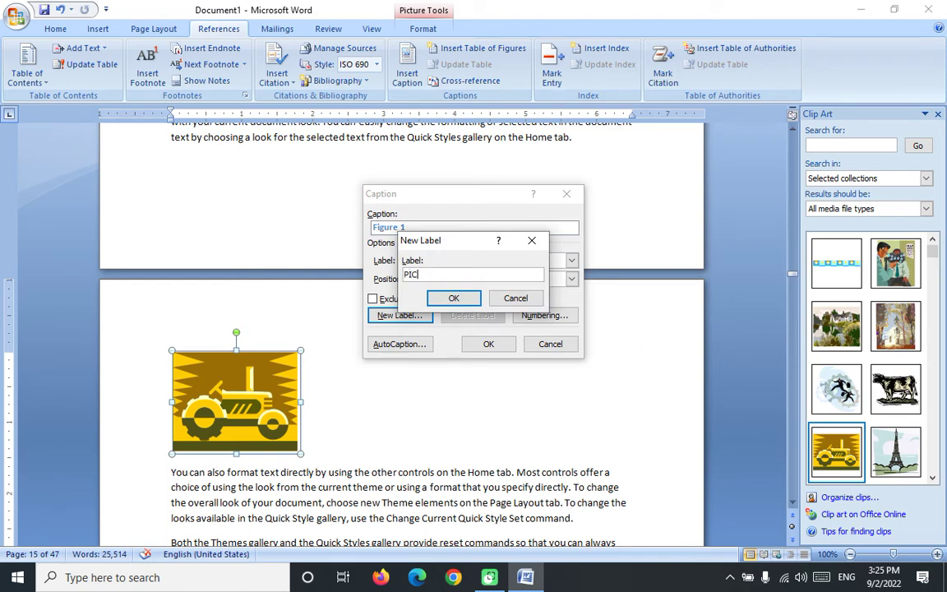
{"action": "left_click", "coordinate": [448, 298]}
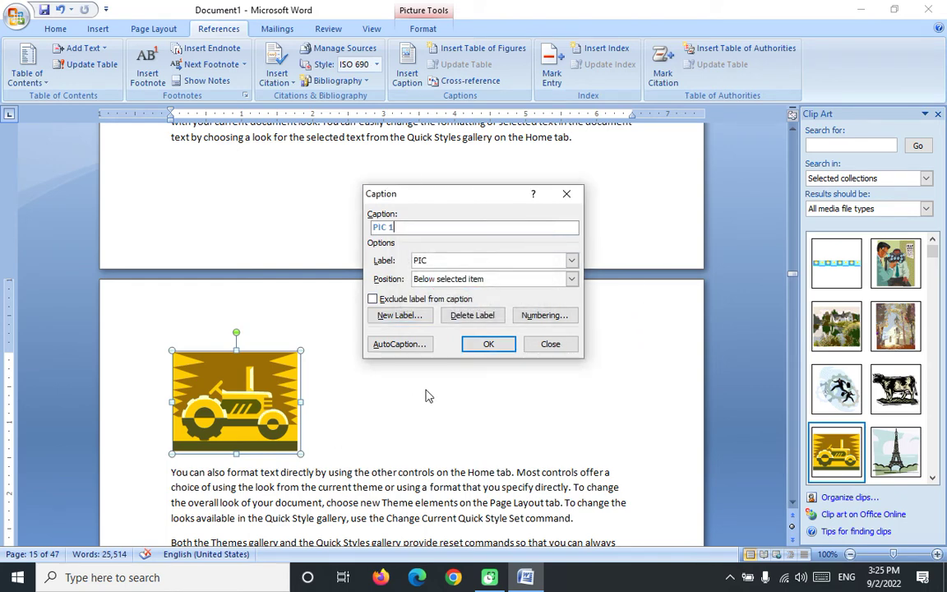
{"action": "left_click", "coordinate": [488, 343]}
Step: Caption the Eiffel Tower picture PIC 2
{"action": "scroll", "coordinate": [288, 425], "scroll_direction": "down", "scroll_amount": 10}
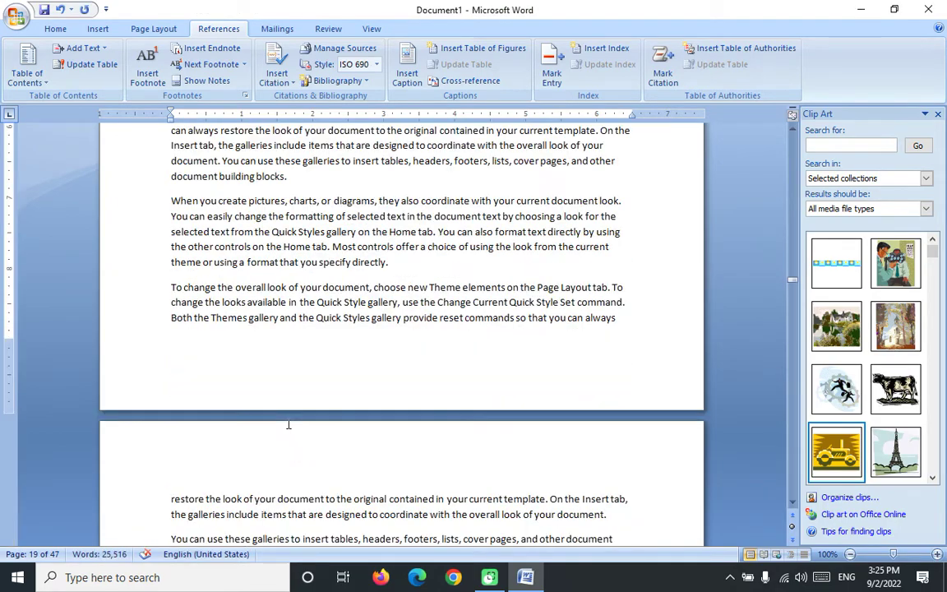
{"action": "scroll", "coordinate": [289, 424], "scroll_direction": "down", "scroll_amount": 10}
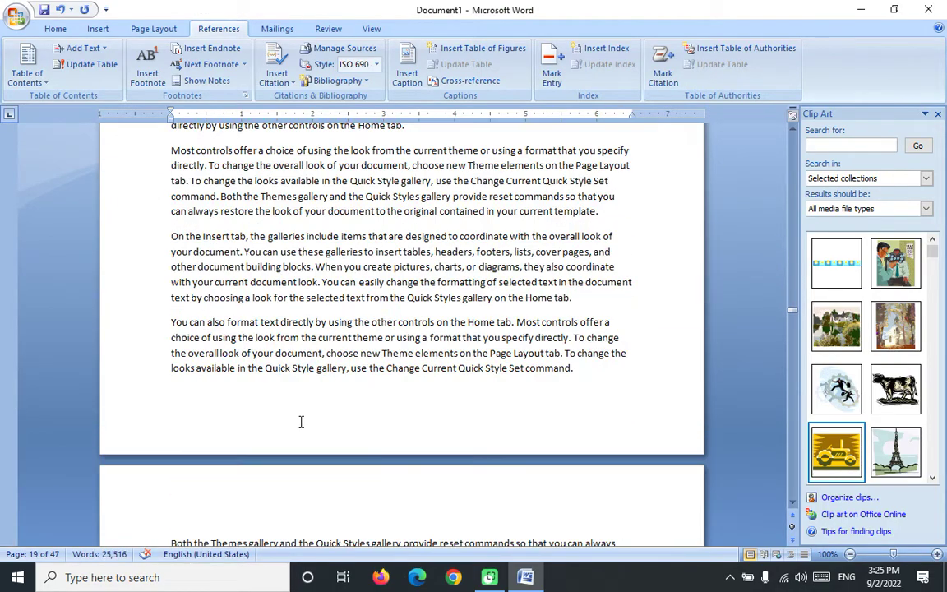
{"action": "scroll", "coordinate": [301, 421], "scroll_direction": "down", "scroll_amount": 10}
{"action": "left_click", "coordinate": [243, 415]}
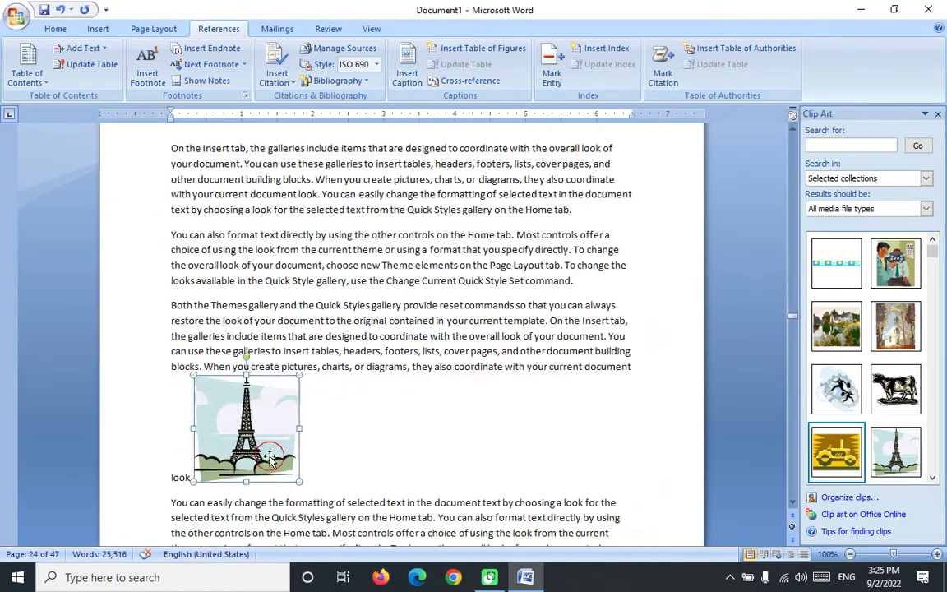
{"action": "left_click", "coordinate": [407, 72]}
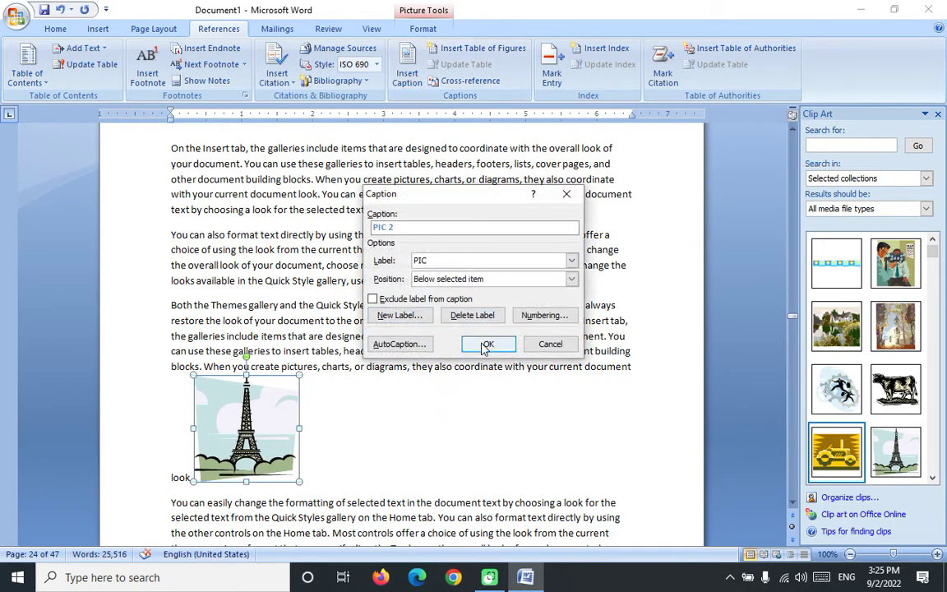
{"action": "left_click", "coordinate": [487, 344]}
Step: Caption the gear clip art picture PIC 3
{"action": "scroll", "coordinate": [277, 328], "scroll_direction": "down", "scroll_amount": 10}
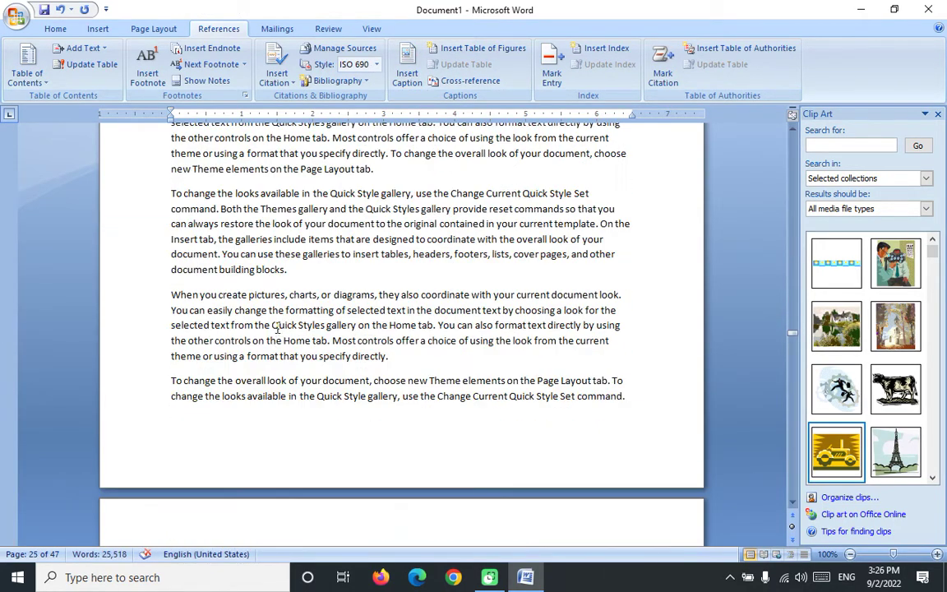
{"action": "scroll", "coordinate": [277, 328], "scroll_direction": "down", "scroll_amount": 15}
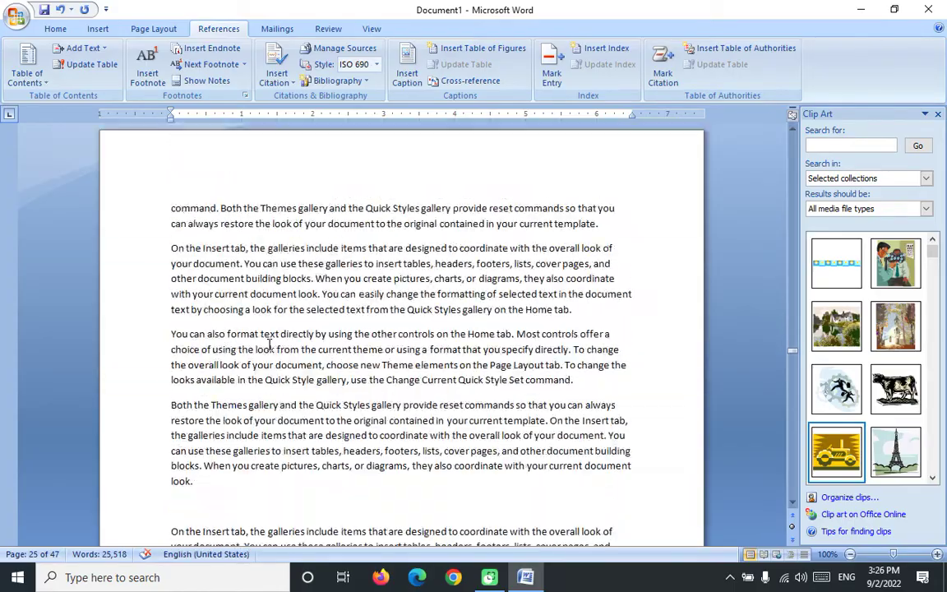
{"action": "scroll", "coordinate": [271, 348], "scroll_direction": "down", "scroll_amount": 15}
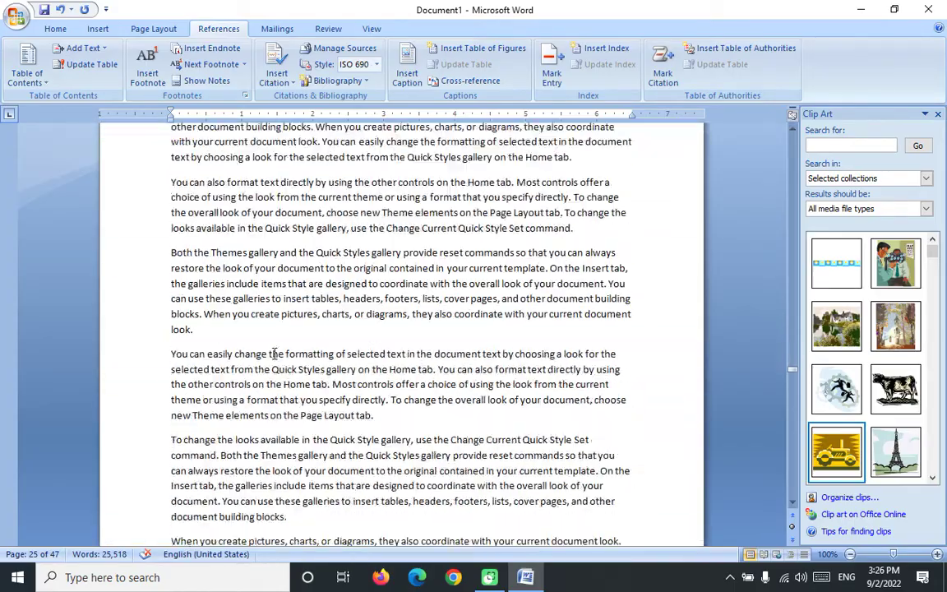
{"action": "scroll", "coordinate": [274, 353], "scroll_direction": "down", "scroll_amount": 15}
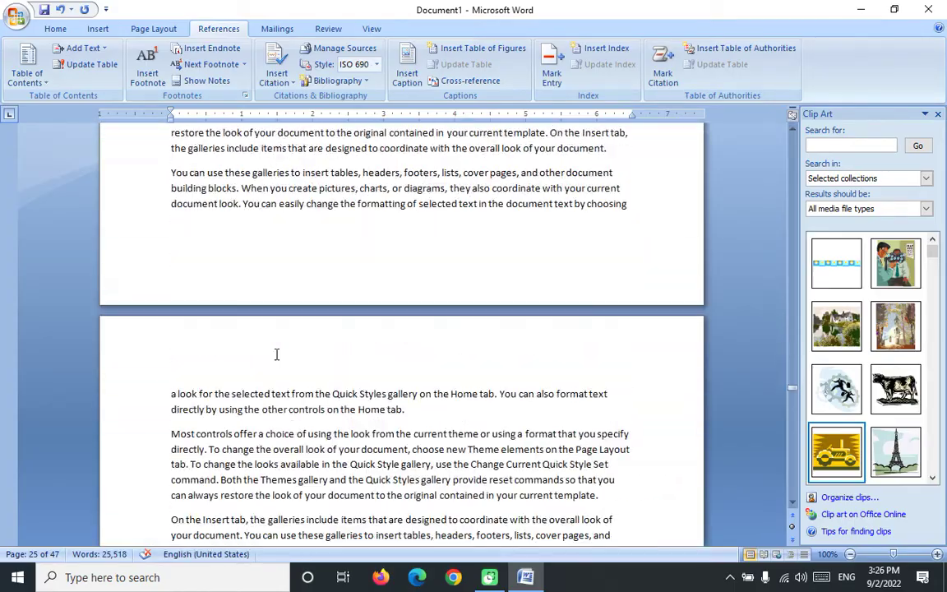
{"action": "scroll", "coordinate": [276, 355], "scroll_direction": "down", "scroll_amount": 15}
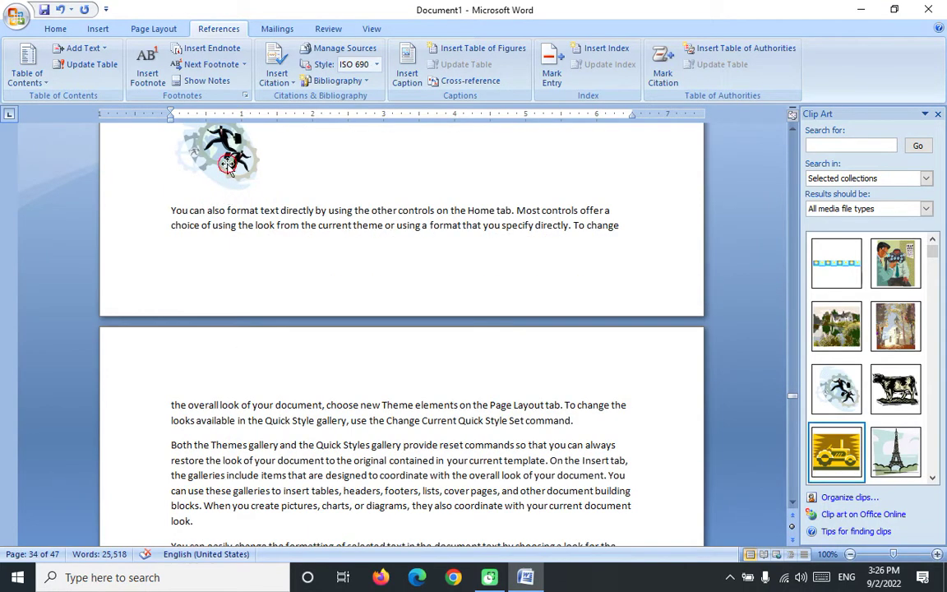
{"action": "left_click", "coordinate": [227, 165]}
{"action": "left_click", "coordinate": [407, 74]}
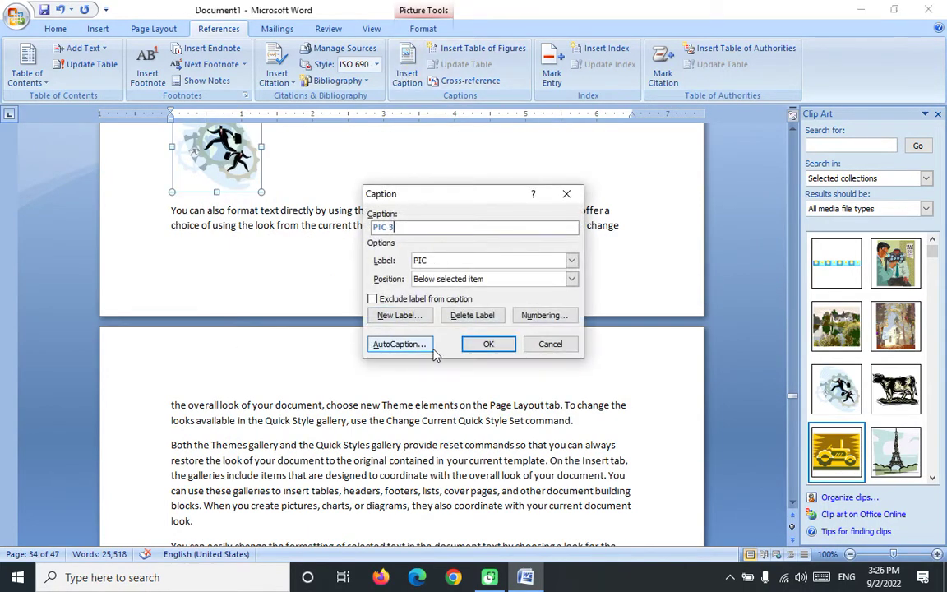
{"action": "left_click", "coordinate": [472, 343]}
Step: Caption the church clip art picture PIC 4
{"action": "scroll", "coordinate": [395, 312], "scroll_direction": "down", "scroll_amount": 10}
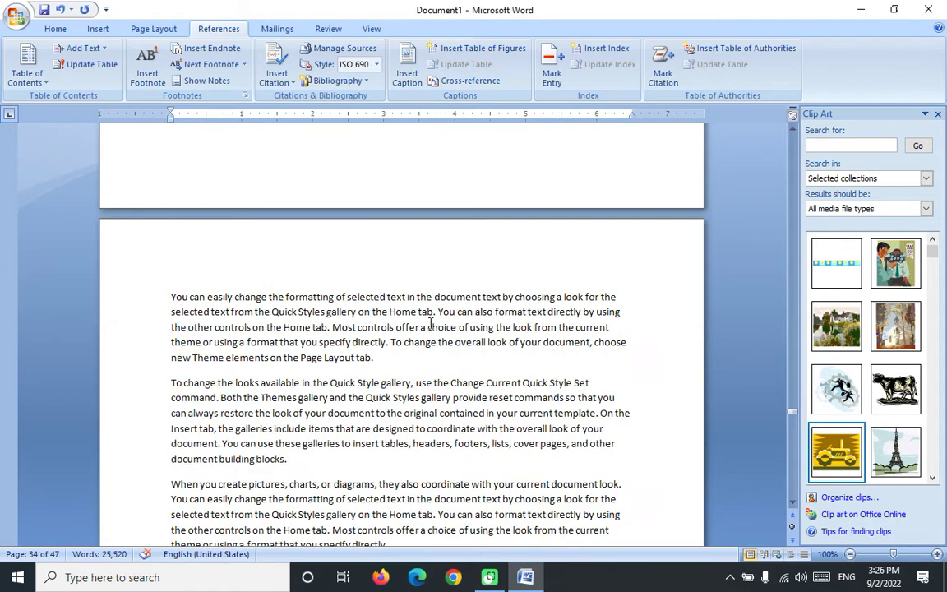
{"action": "scroll", "coordinate": [430, 321], "scroll_direction": "down", "scroll_amount": 10}
{"action": "left_click", "coordinate": [201, 238]}
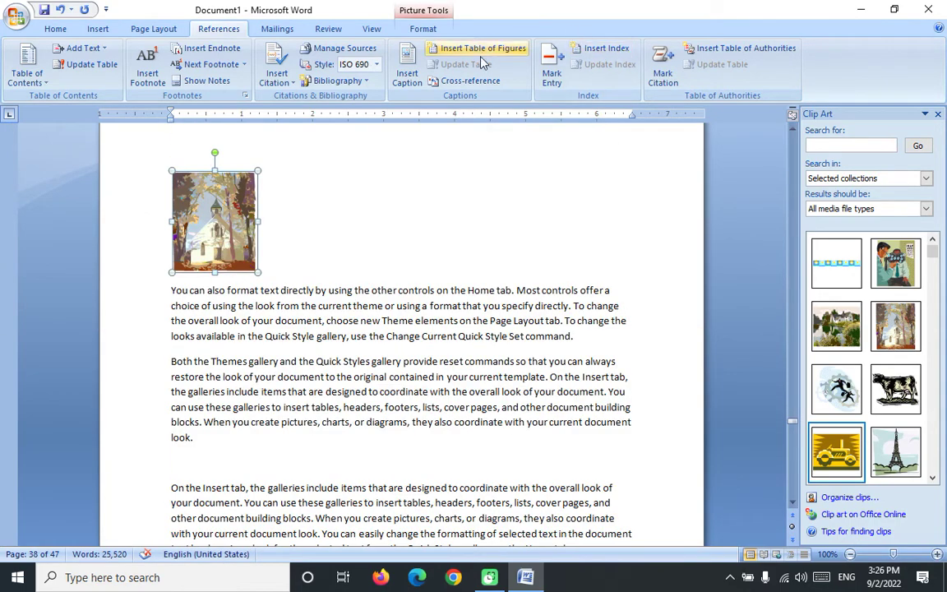
{"action": "left_click", "coordinate": [408, 71]}
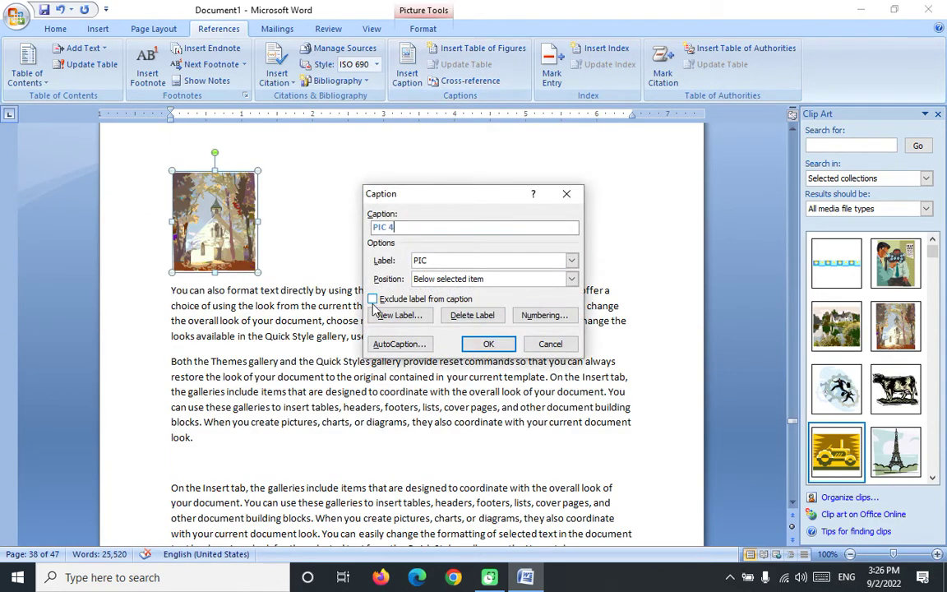
{"action": "left_click", "coordinate": [478, 343]}
Step: Go back to the start of the document and place the cursor below the Contents table
{"action": "scroll", "coordinate": [493, 320], "scroll_direction": "down", "scroll_amount": 10}
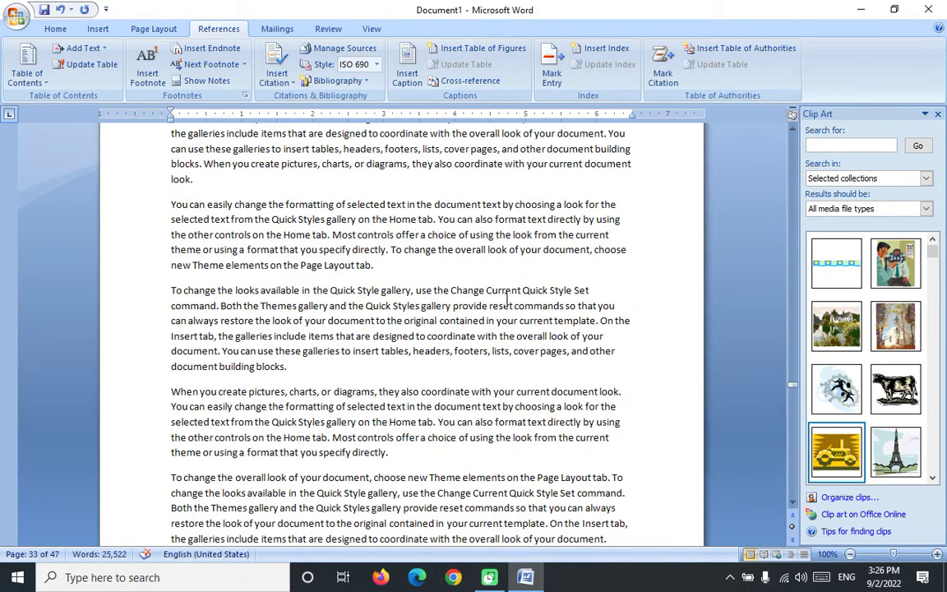
{"action": "key", "text": "ctrl+Home"}
{"action": "left_click", "coordinate": [227, 455]}
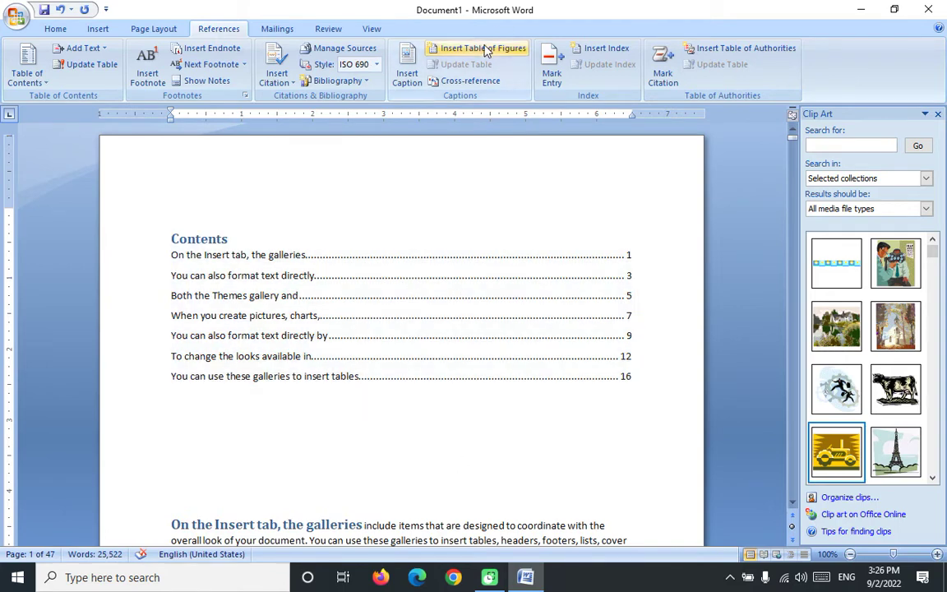
Step: Insert a PIC-label table of figures listing PIC 1–4 on pages 19, 24, 34 and 38
{"action": "left_click", "coordinate": [485, 49]}
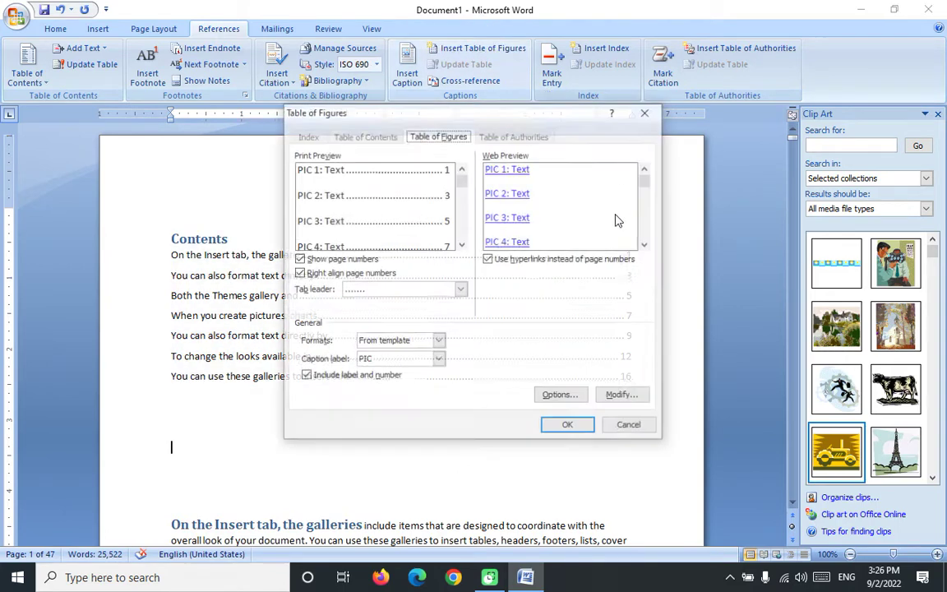
{"action": "left_click", "coordinate": [555, 425]}
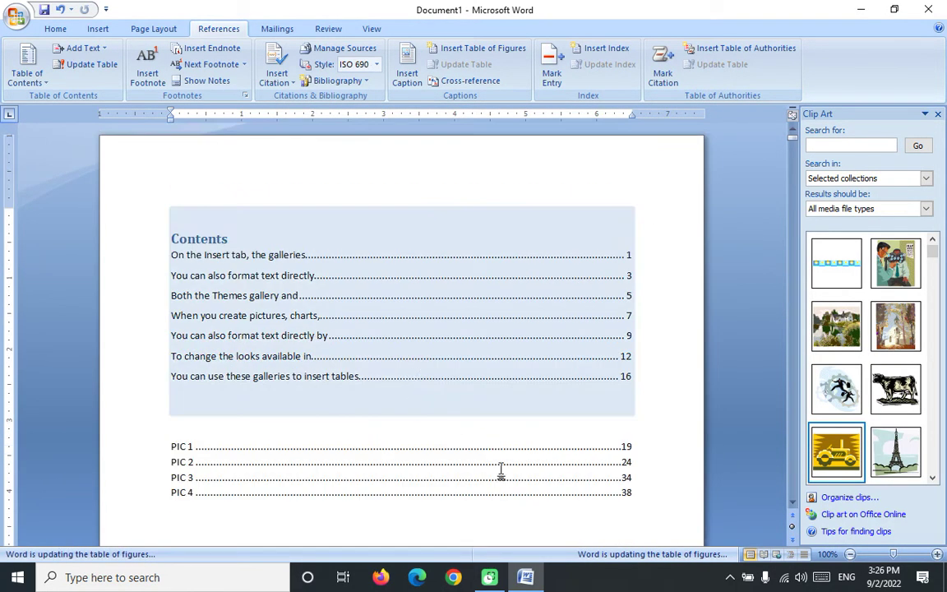
{"action": "left_click", "coordinate": [560, 329]}
{"action": "scroll", "coordinate": [385, 474], "scroll_direction": "down", "scroll_amount": 20}
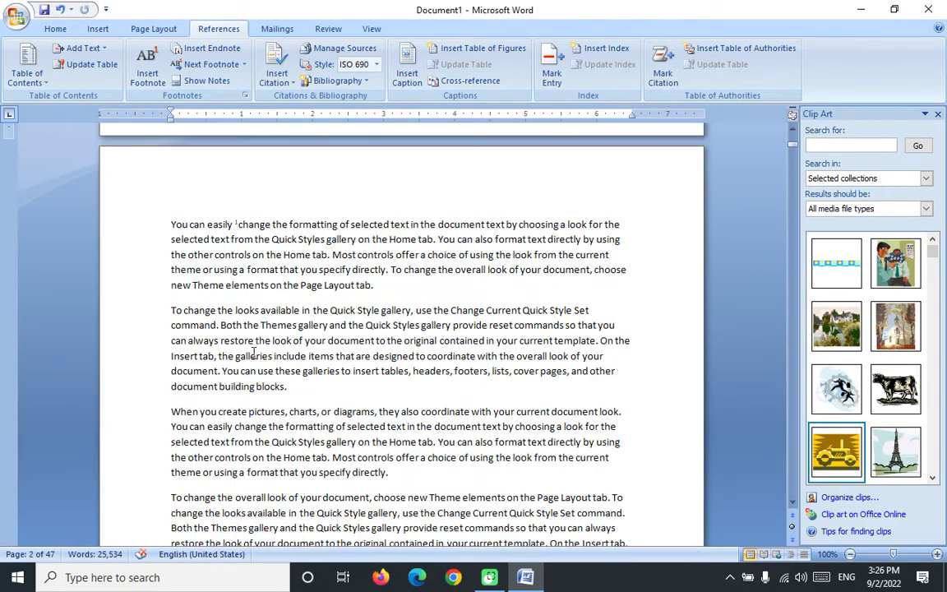
Step: Place the computer-user clip art in a new paragraph after 'document building blocks.' on page 2
{"action": "left_click", "coordinate": [298, 393]}
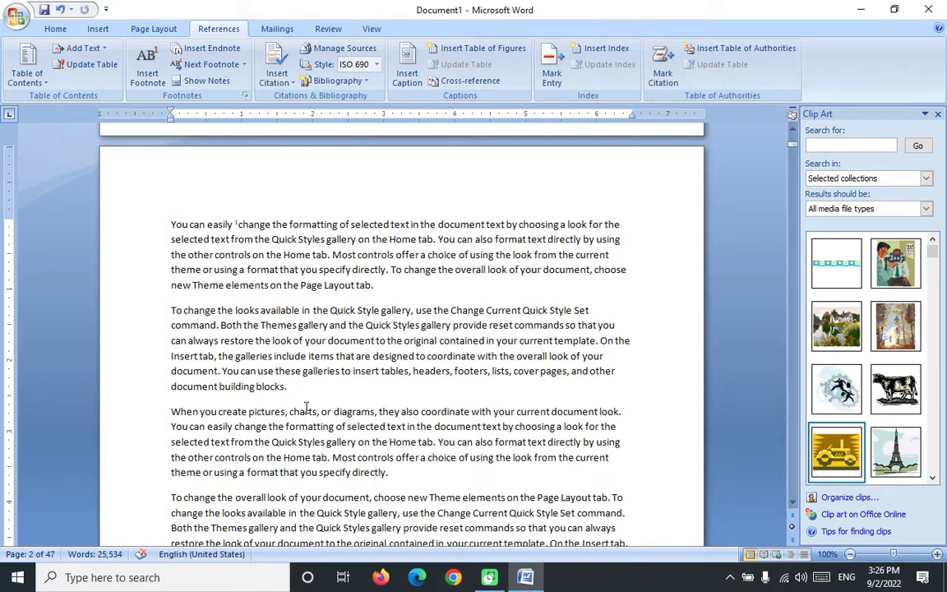
{"action": "key", "text": "Return"}
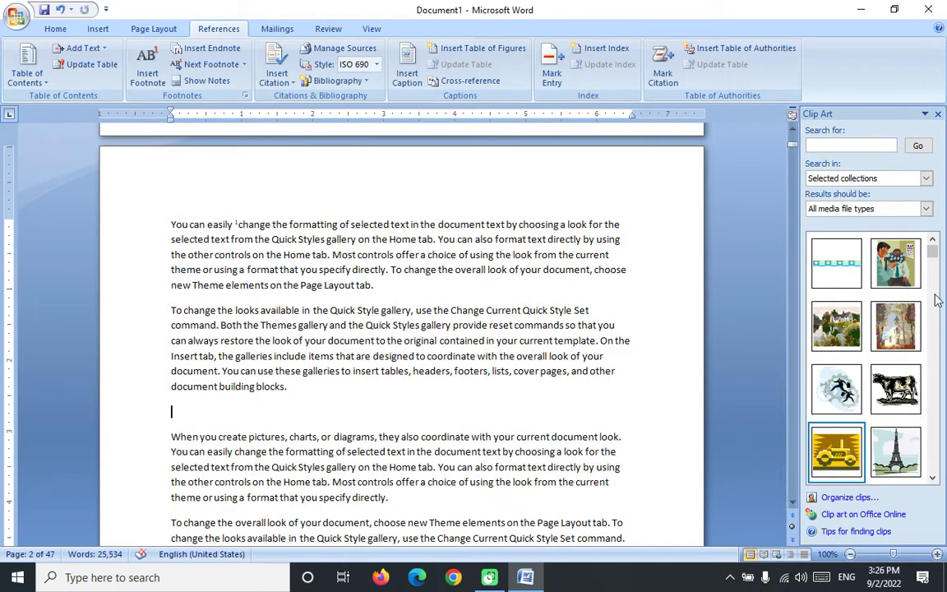
{"action": "scroll", "coordinate": [937, 301], "scroll_direction": "down", "scroll_amount": 3}
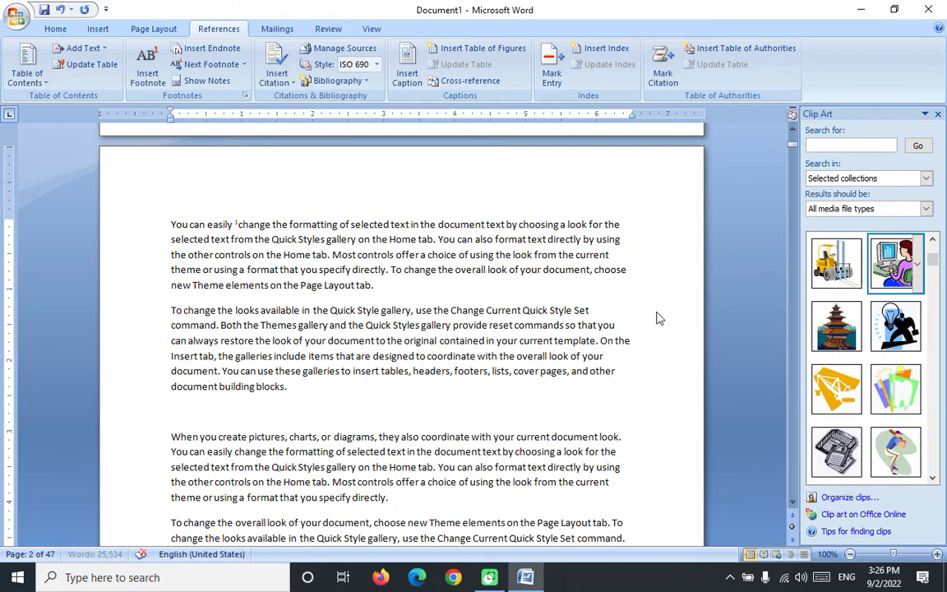
{"action": "left_click_drag", "start_coordinate": [657, 318], "coordinate": [263, 386]}
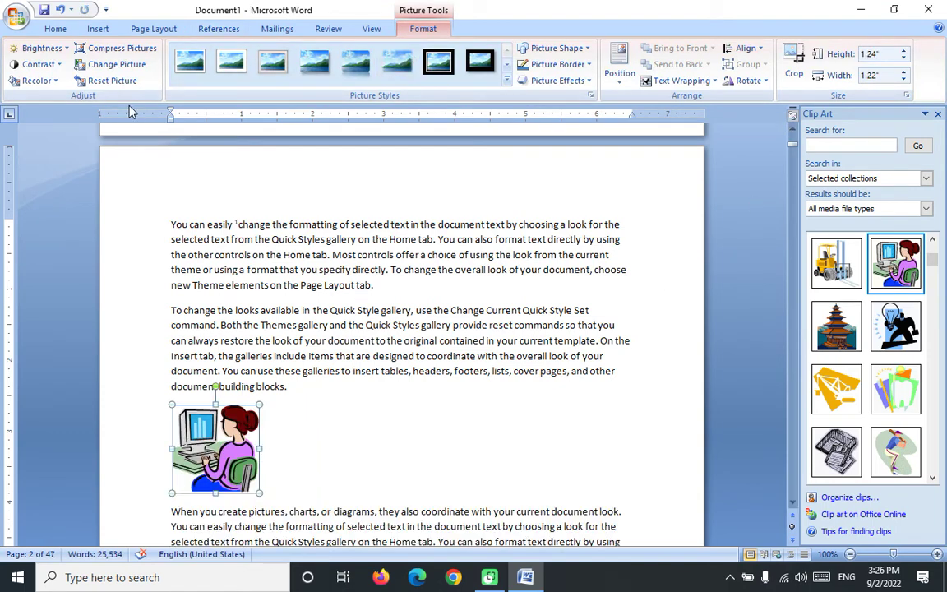
Step: Caption the computer-user picture PIC 1
{"action": "left_click", "coordinate": [99, 28]}
{"action": "scroll", "coordinate": [372, 53], "scroll_direction": "down", "scroll_amount": 2}
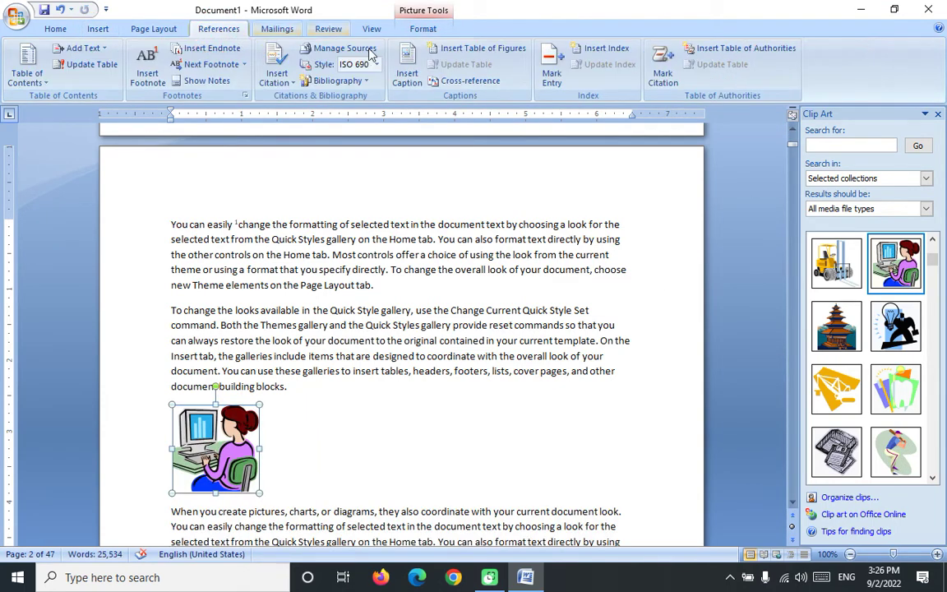
{"action": "left_click", "coordinate": [407, 71]}
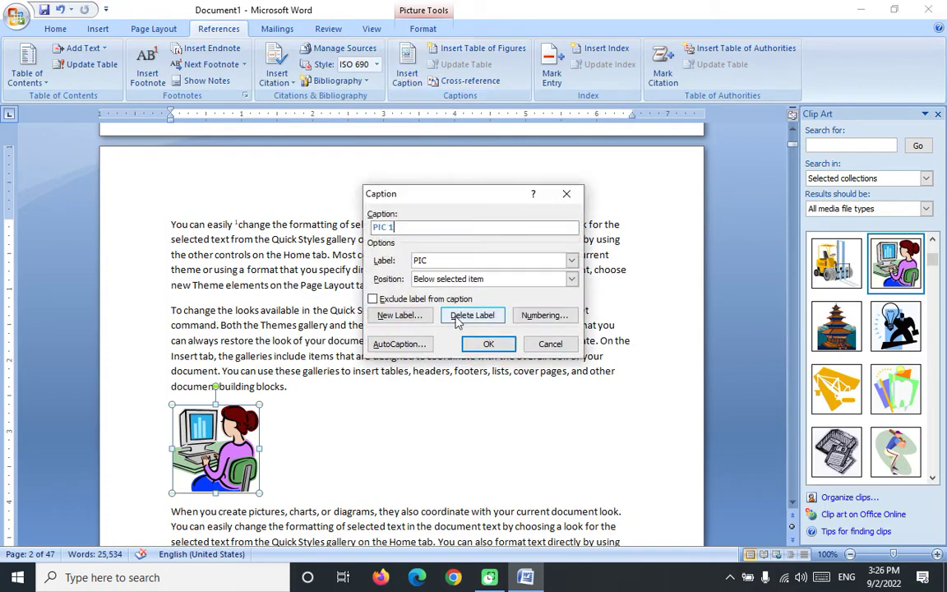
{"action": "left_click", "coordinate": [488, 343]}
{"action": "scroll", "coordinate": [364, 328], "scroll_direction": "up", "scroll_amount": 10}
{"action": "scroll", "coordinate": [364, 302], "scroll_direction": "down", "scroll_amount": 5}
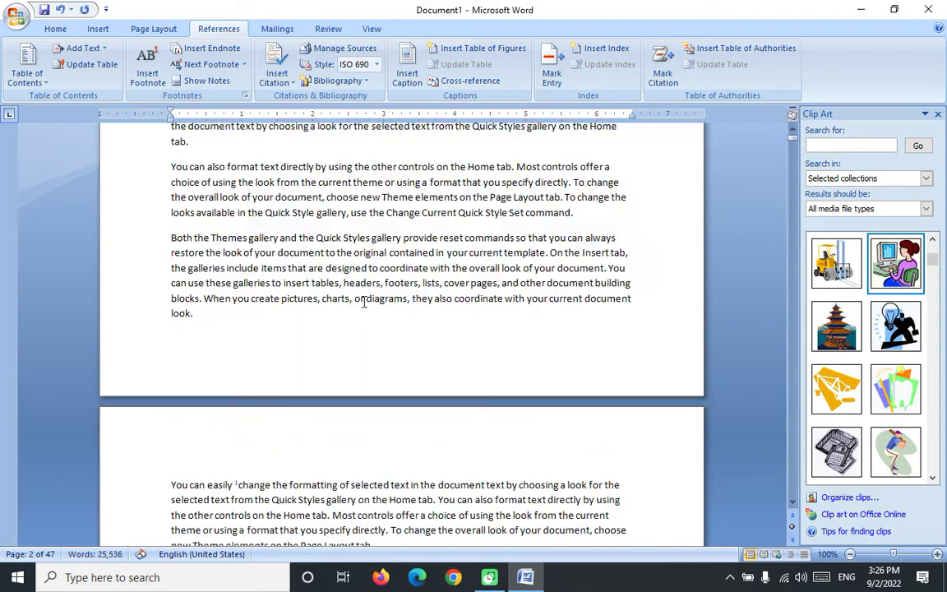
{"action": "scroll", "coordinate": [311, 292], "scroll_direction": "up", "scroll_amount": 5}
{"action": "left_click", "coordinate": [261, 220]}
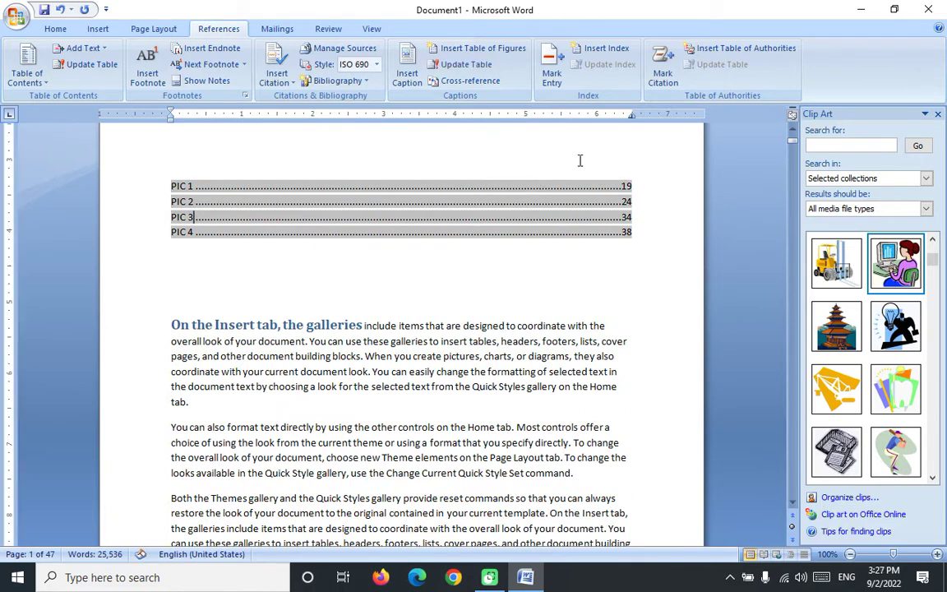
Step: Update the entire table of figures to list PIC 1–5 on pages 2, 19, 25, 35 and 38
{"action": "left_click", "coordinate": [461, 66]}
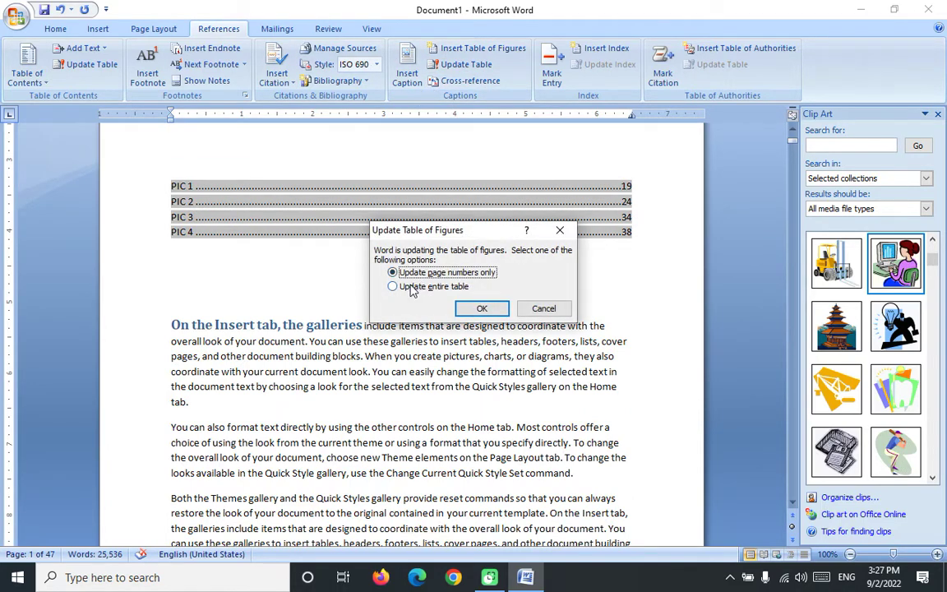
{"action": "left_click", "coordinate": [413, 286]}
{"action": "key", "text": "Return"}
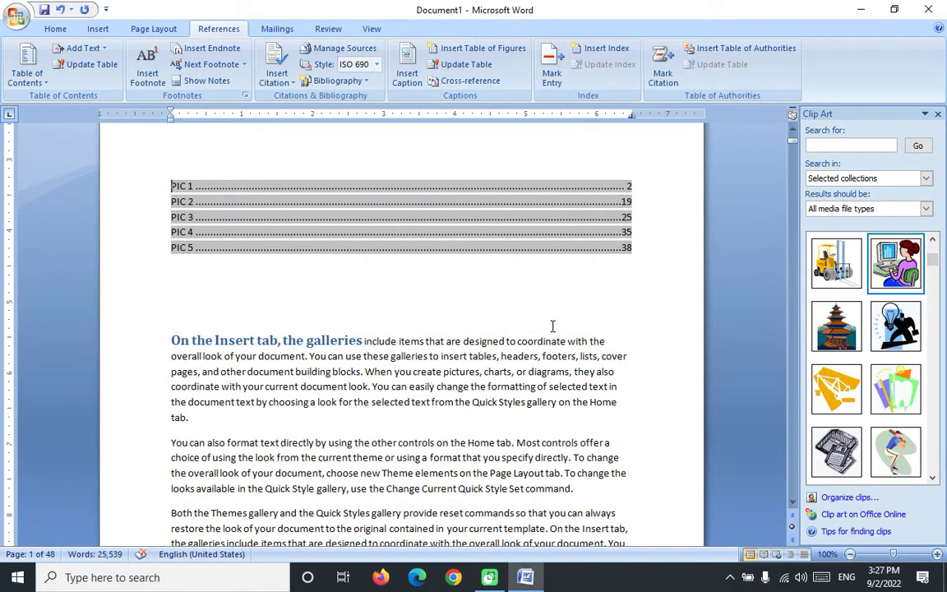
{"action": "scroll", "coordinate": [559, 255], "scroll_direction": "down", "scroll_amount": 8}
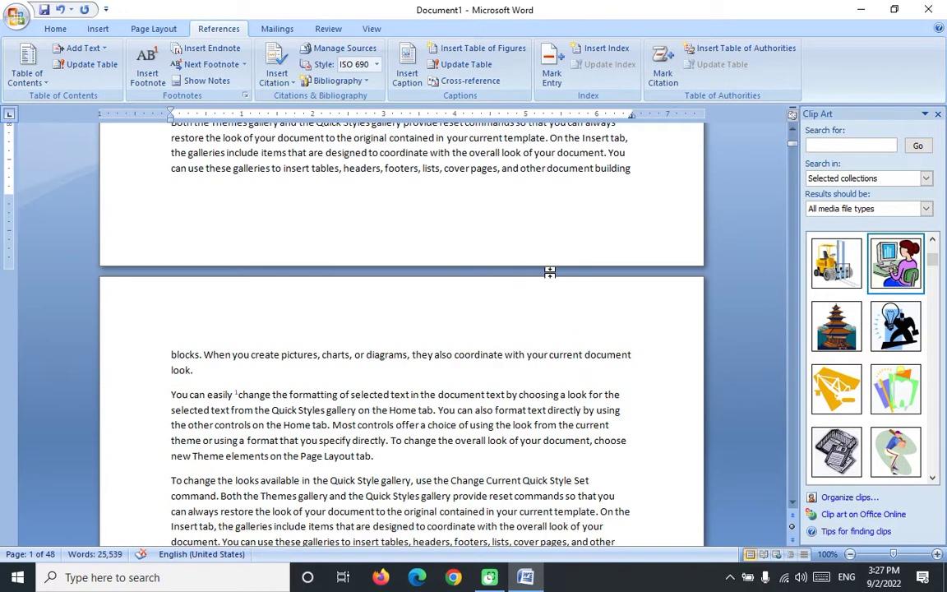
{"action": "scroll", "coordinate": [552, 266], "scroll_direction": "up", "scroll_amount": 13}
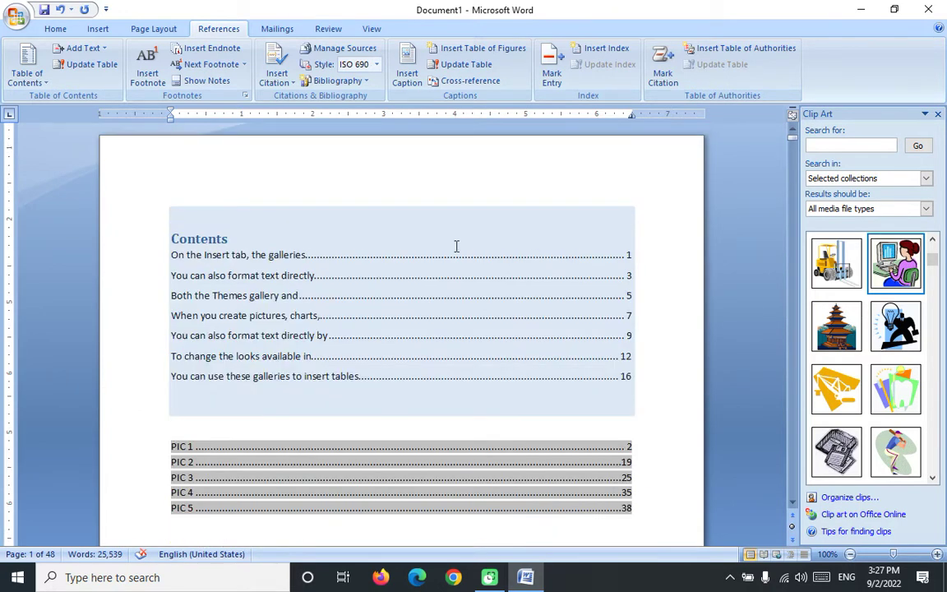
{"action": "scroll", "coordinate": [510, 246], "scroll_direction": "down", "scroll_amount": 10}
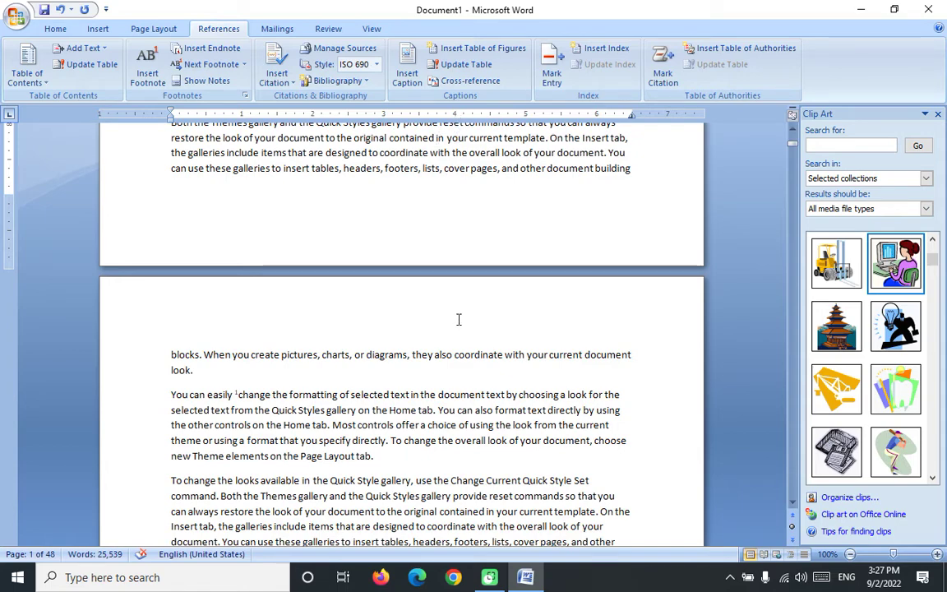
{"action": "scroll", "coordinate": [428, 303], "scroll_direction": "up", "scroll_amount": 5}
{"action": "scroll", "coordinate": [452, 351], "scroll_direction": "up", "scroll_amount": 5}
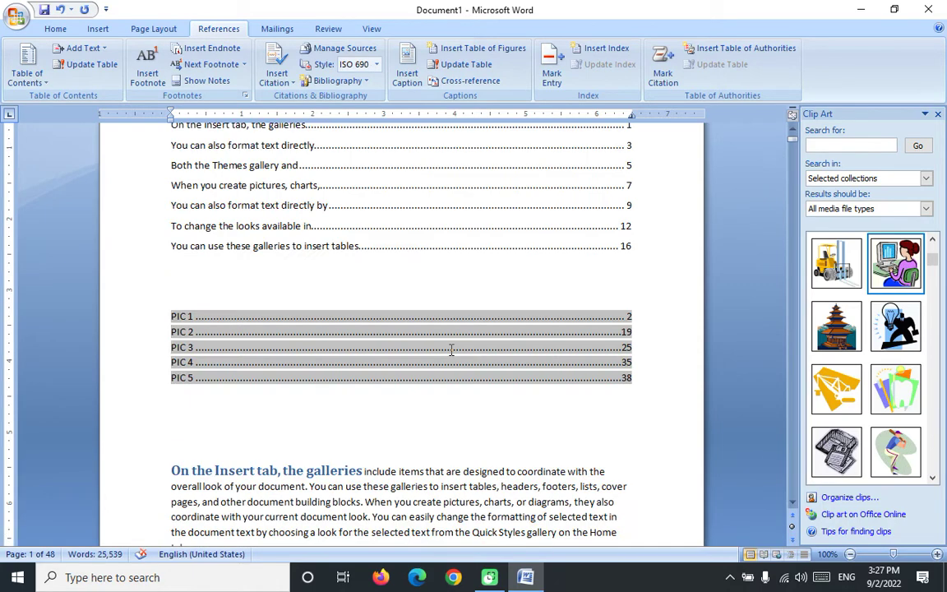
{"action": "scroll", "coordinate": [451, 351], "scroll_direction": "down", "scroll_amount": 3}
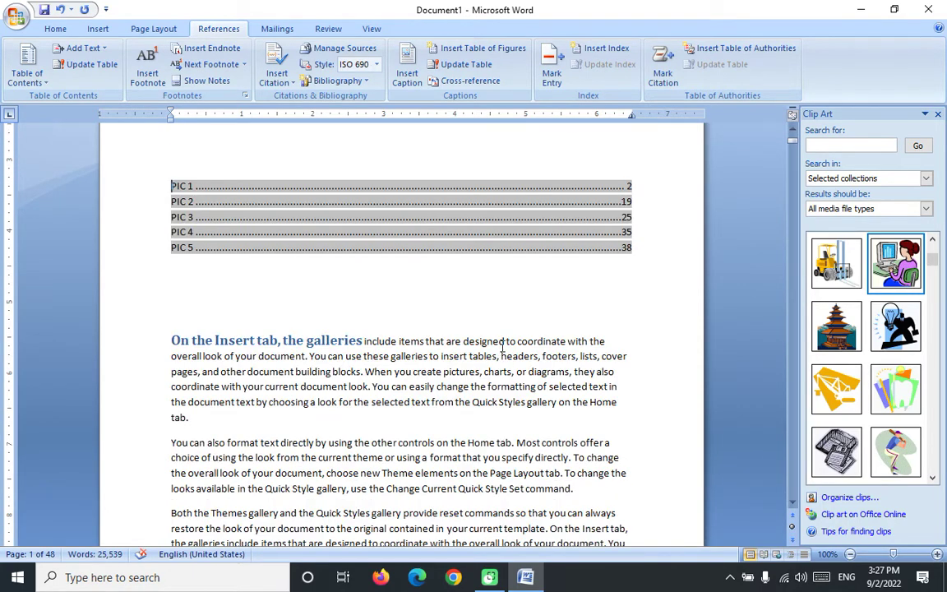
Step: Mark the word 'designed' as an index entry and hide formatting marks
{"action": "left_click_drag", "start_coordinate": [505, 340], "coordinate": [486, 338]}
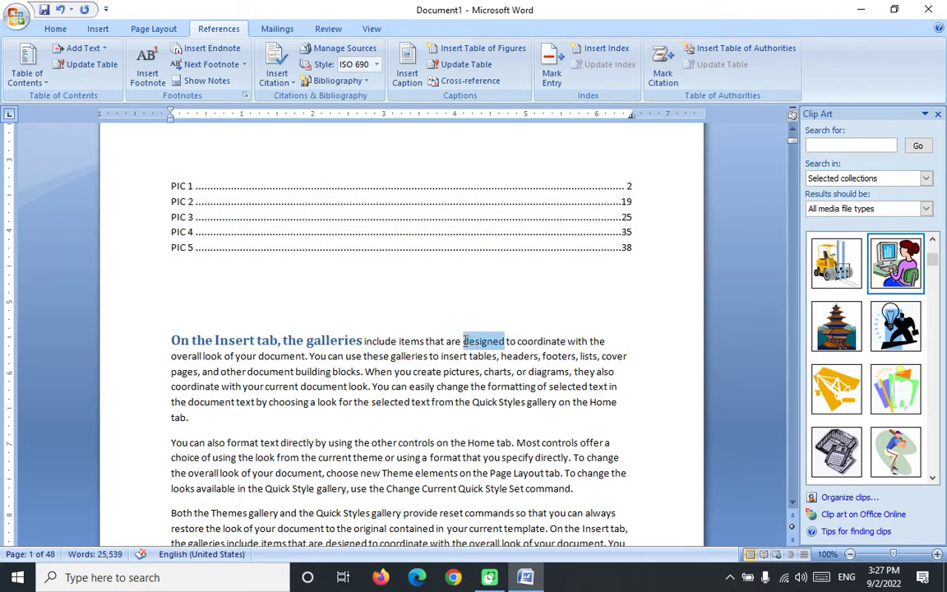
{"action": "left_click", "coordinate": [551, 74]}
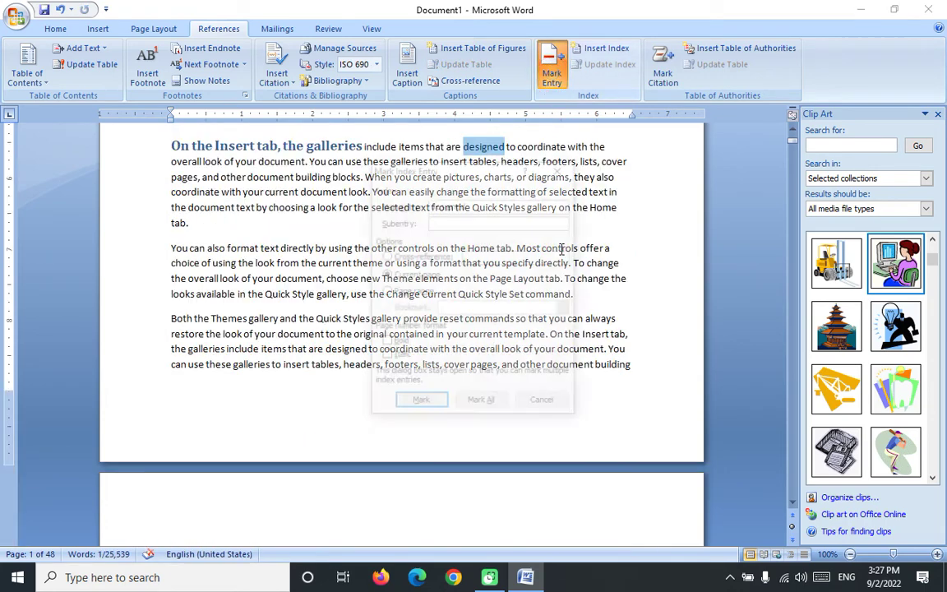
{"action": "left_click", "coordinate": [433, 406]}
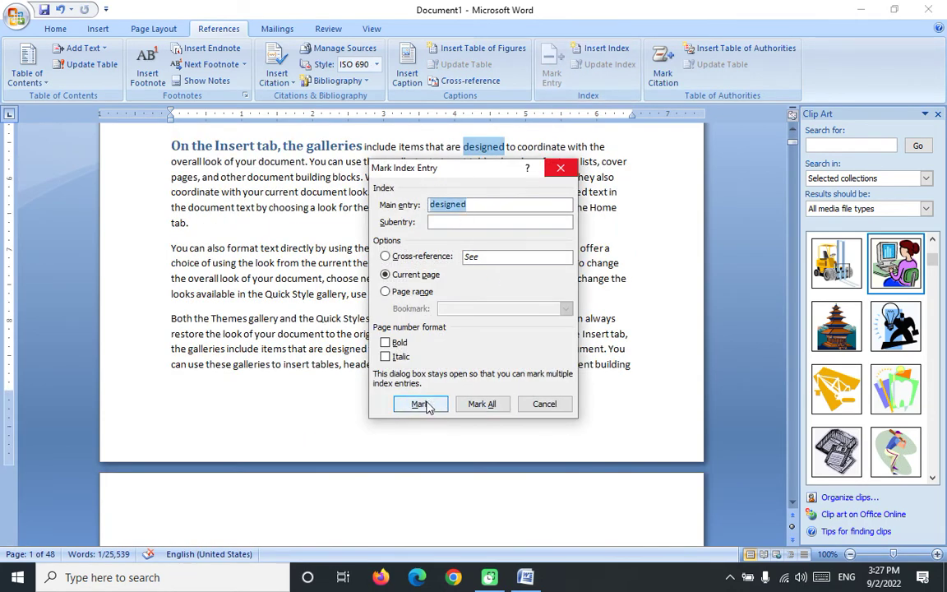
{"action": "left_click", "coordinate": [420, 404]}
{"action": "left_click", "coordinate": [541, 404]}
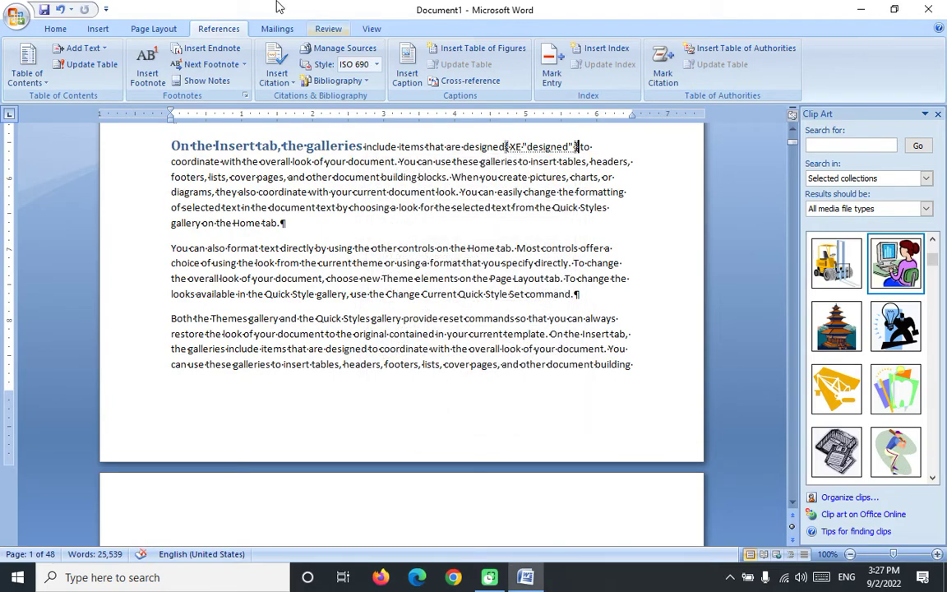
{"action": "left_click", "coordinate": [54, 29]}
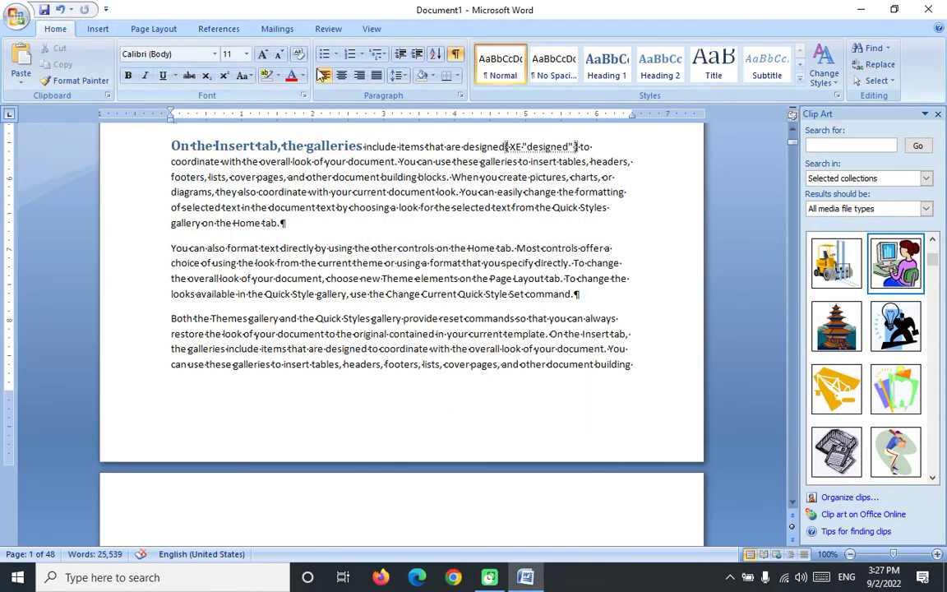
{"action": "left_click", "coordinate": [455, 54]}
Step: Mark the word 'coordinate' as an index entry and hide formatting marks
{"action": "scroll", "coordinate": [482, 423], "scroll_direction": "down", "scroll_amount": 5}
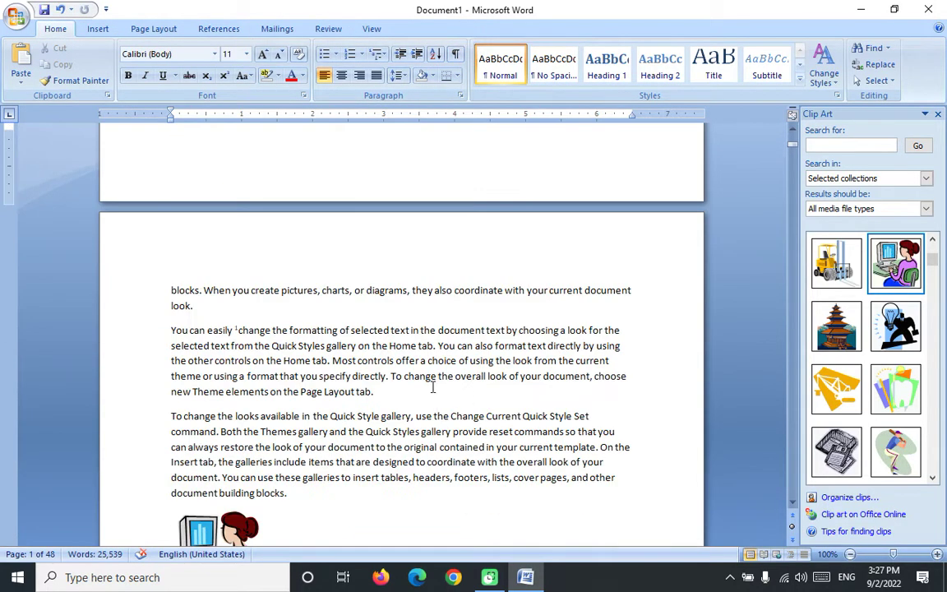
{"action": "left_click_drag", "start_coordinate": [502, 290], "coordinate": [463, 297]}
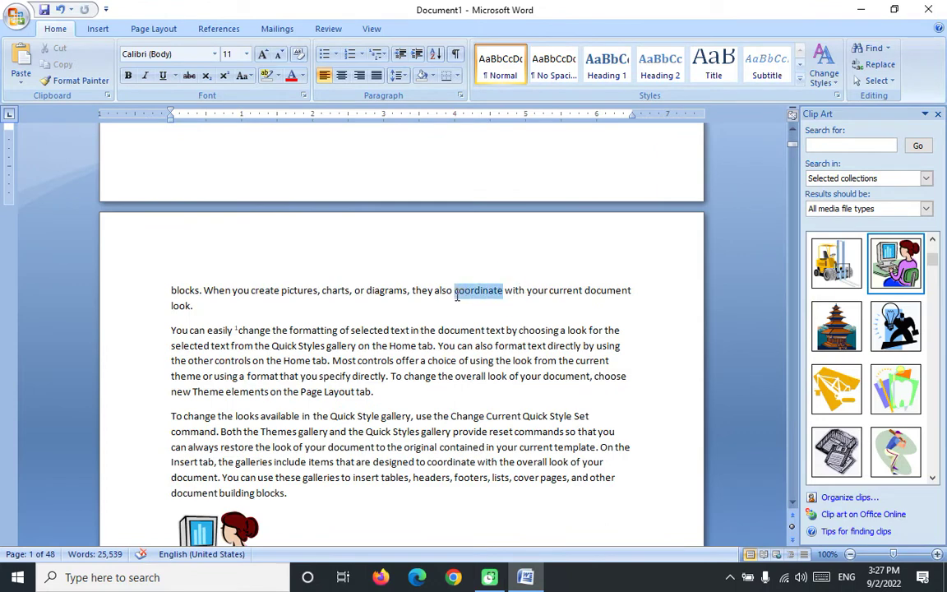
{"action": "left_click", "coordinate": [219, 29]}
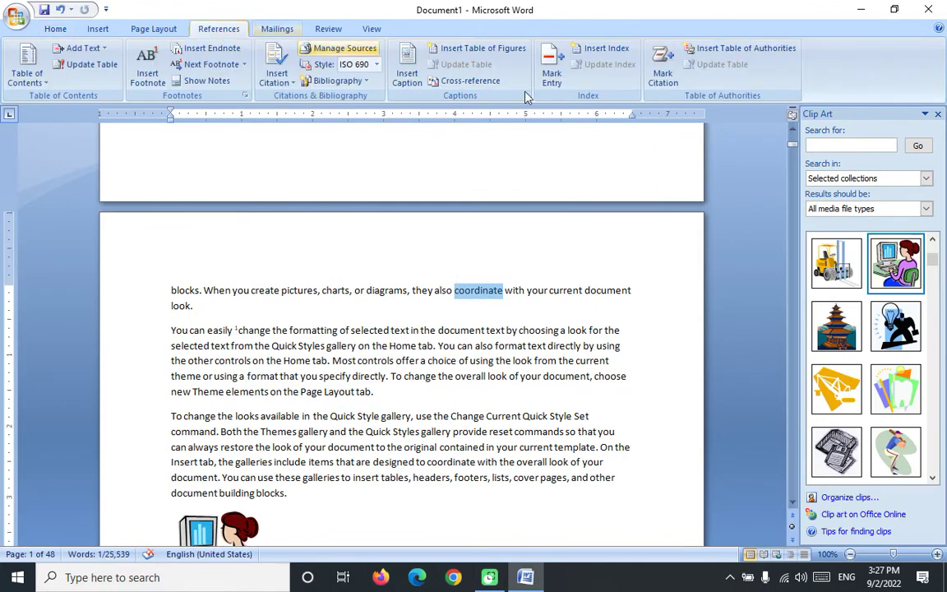
{"action": "left_click", "coordinate": [552, 74]}
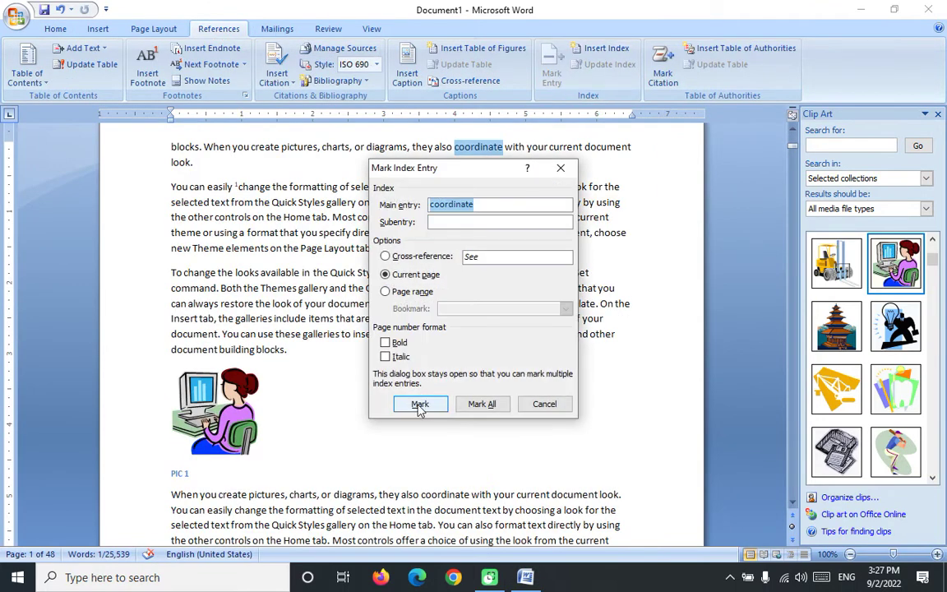
{"action": "left_click", "coordinate": [419, 403]}
{"action": "left_click", "coordinate": [544, 404]}
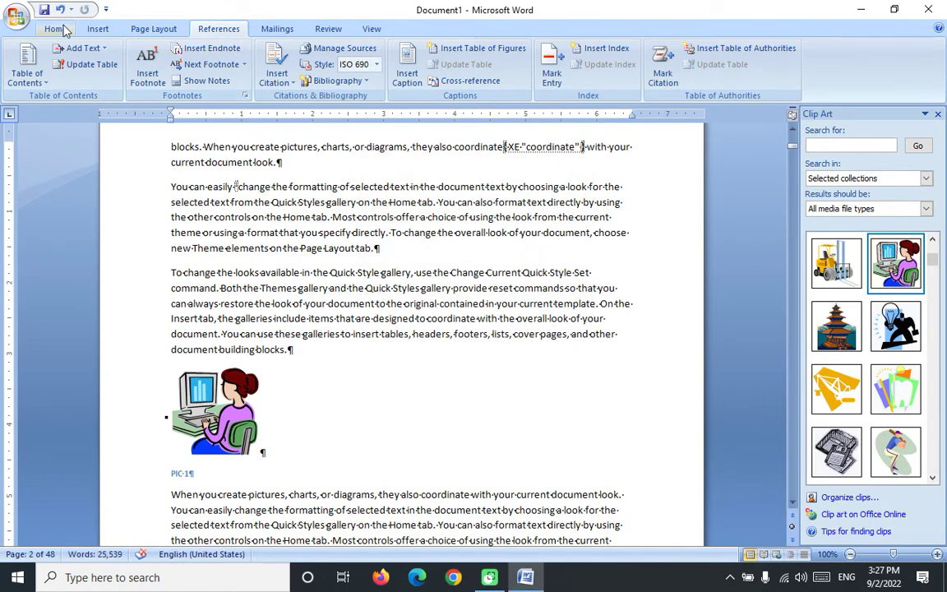
{"action": "left_click", "coordinate": [57, 30]}
{"action": "left_click", "coordinate": [454, 53]}
Step: Mark the word 'current' on page 3 as an index entry and hide formatting marks
{"action": "scroll", "coordinate": [448, 151], "scroll_direction": "down", "scroll_amount": 5}
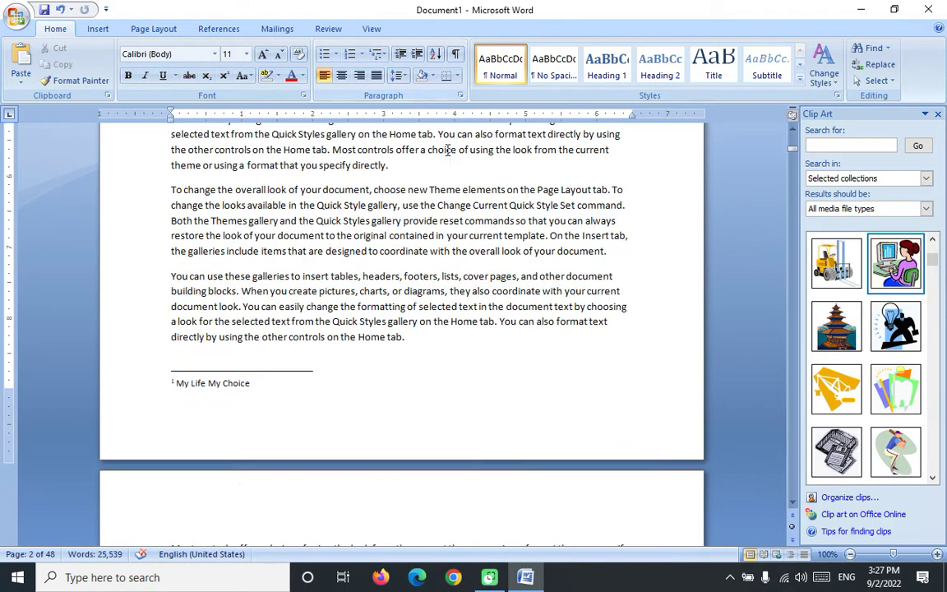
{"action": "scroll", "coordinate": [400, 283], "scroll_direction": "down", "scroll_amount": 8}
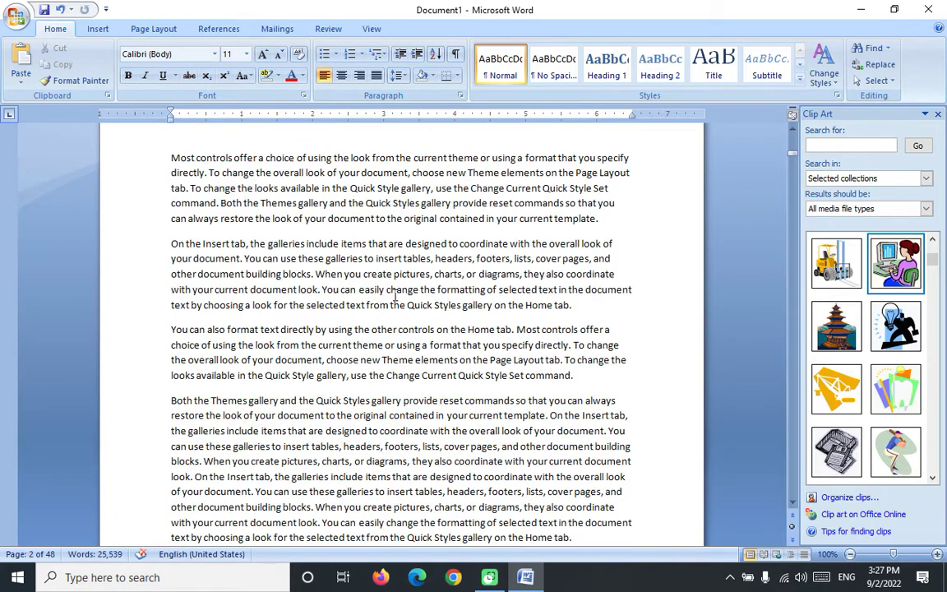
{"action": "double_click", "coordinate": [443, 157]}
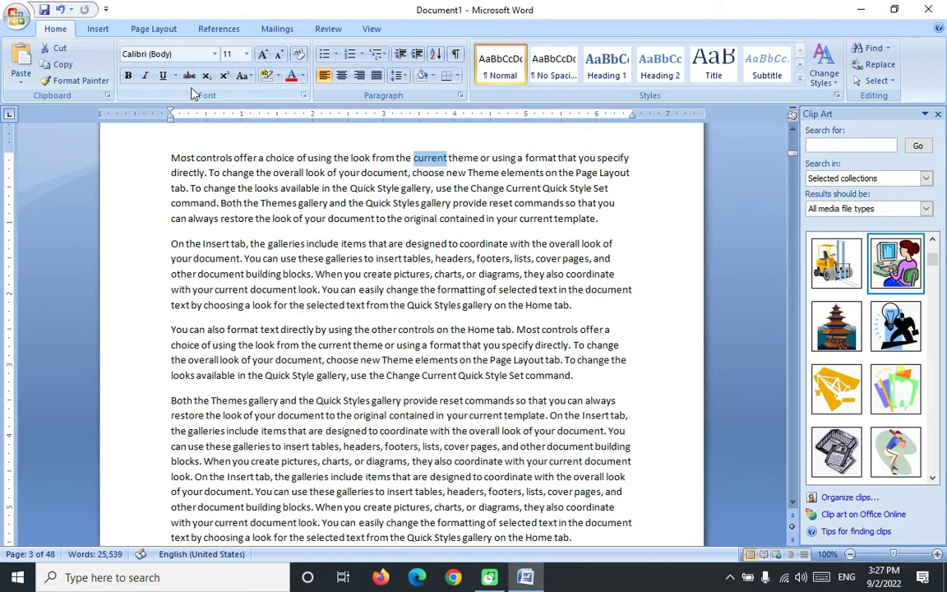
{"action": "left_click", "coordinate": [222, 29]}
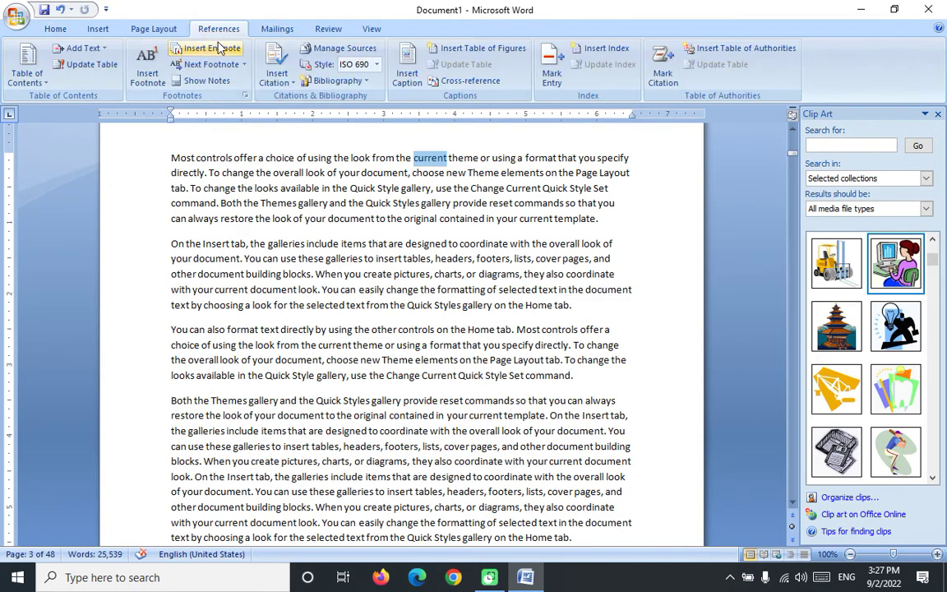
{"action": "left_click", "coordinate": [551, 74]}
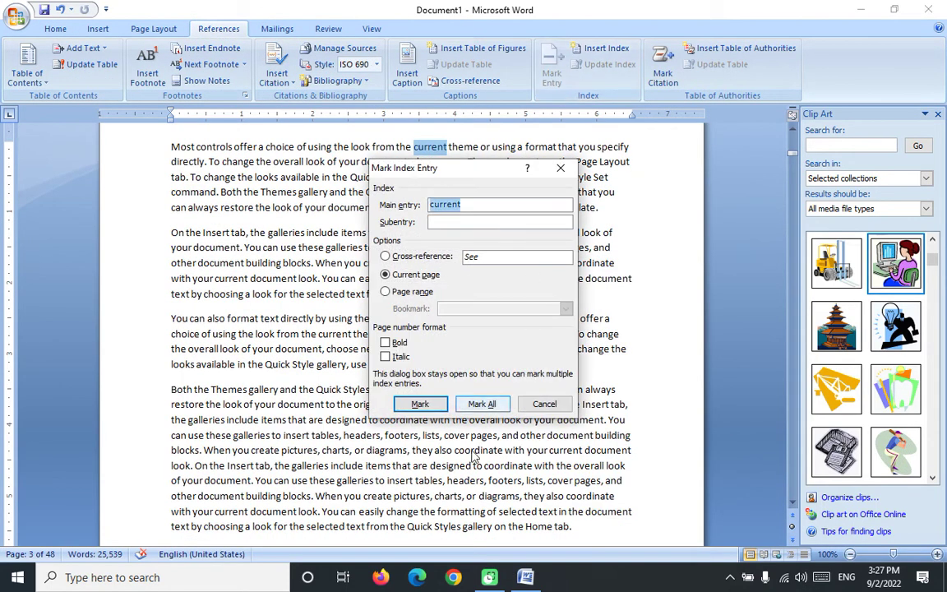
{"action": "left_click", "coordinate": [419, 403]}
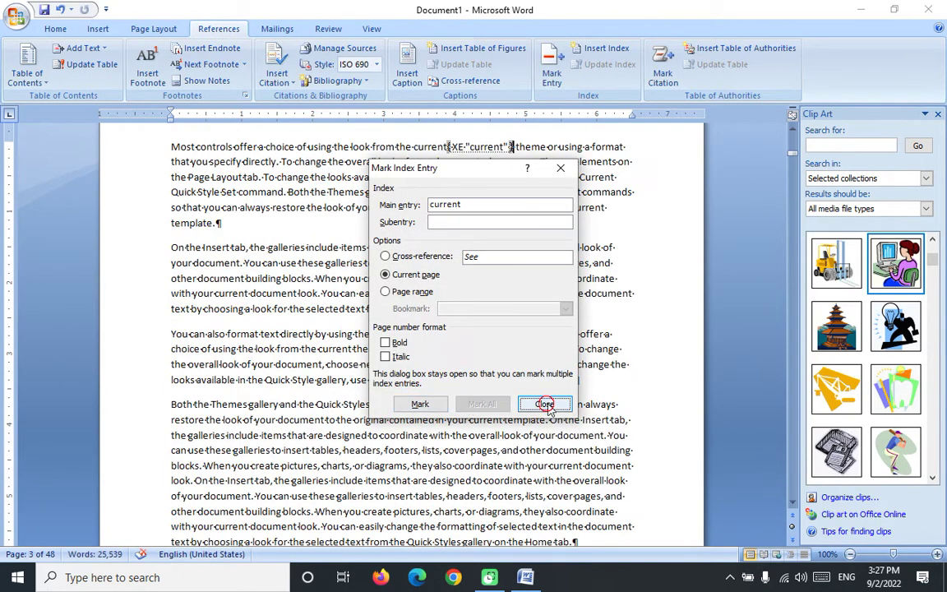
{"action": "left_click", "coordinate": [543, 403]}
{"action": "left_click", "coordinate": [55, 28]}
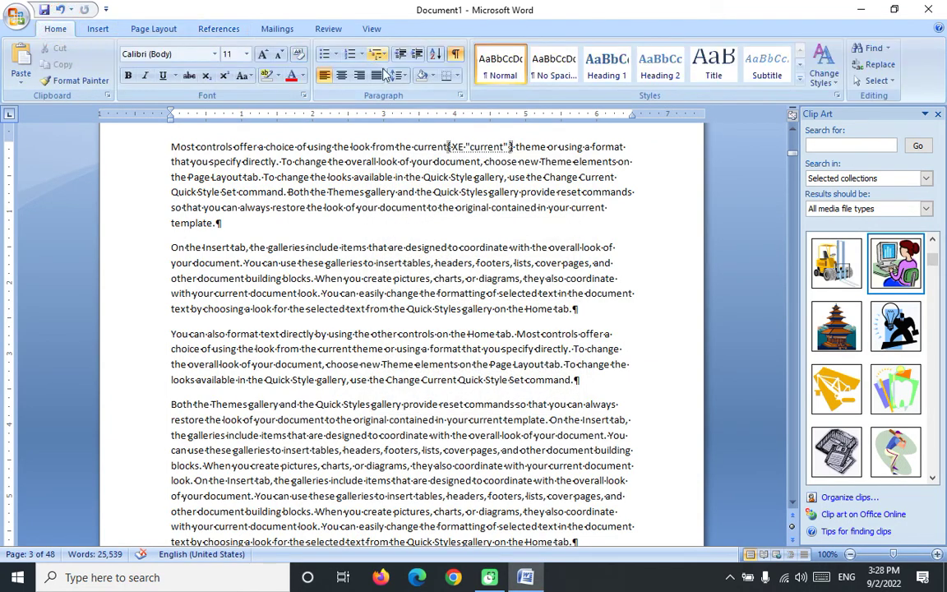
{"action": "left_click", "coordinate": [455, 54]}
Step: Insert a two-column run-in index listing coordinate, current and designed below the figure list
{"action": "scroll", "coordinate": [464, 198], "scroll_direction": "down", "scroll_amount": 5}
{"action": "scroll", "coordinate": [453, 188], "scroll_direction": "up", "scroll_amount": 9}
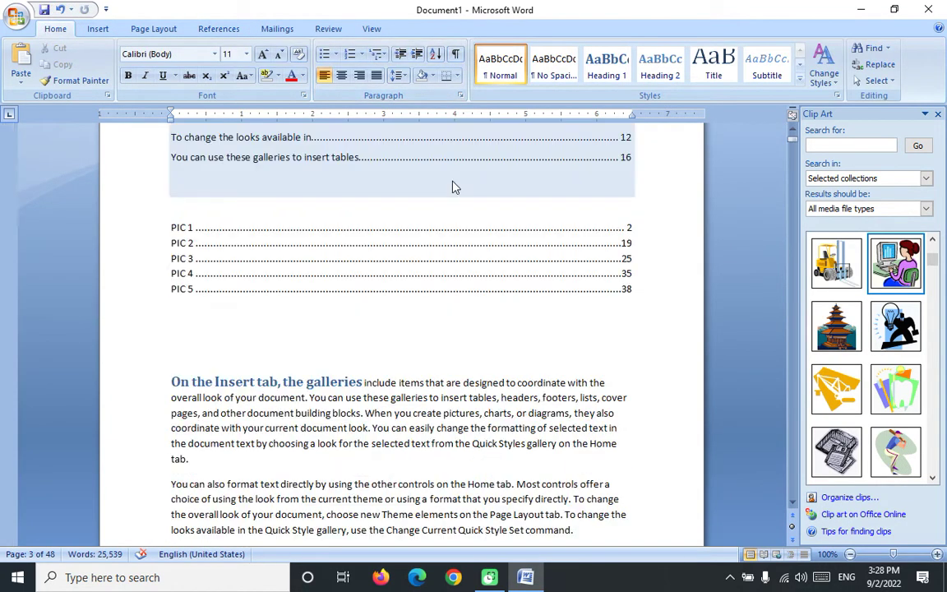
{"action": "scroll", "coordinate": [235, 403], "scroll_direction": "down", "scroll_amount": 3}
{"action": "left_click", "coordinate": [230, 313]}
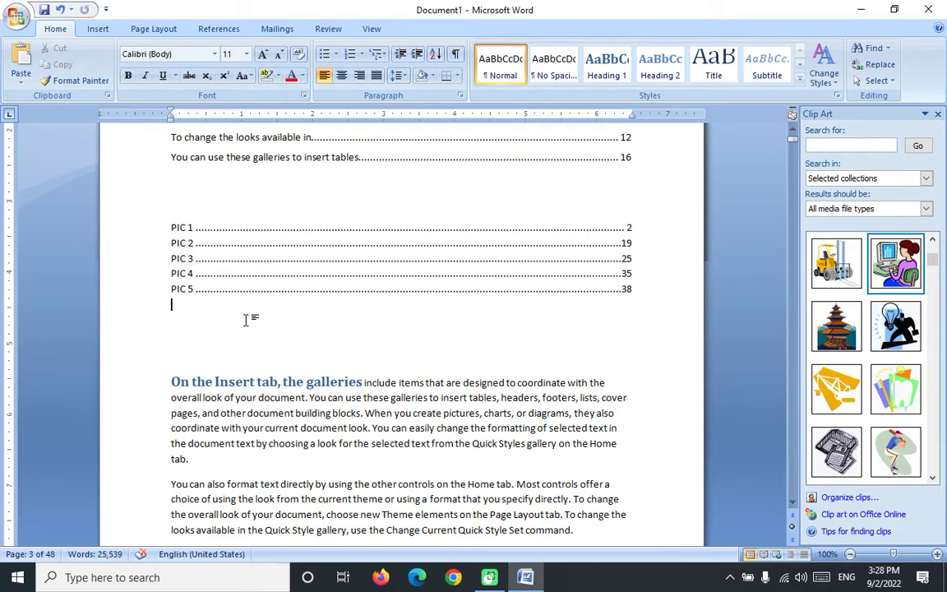
{"action": "left_click", "coordinate": [218, 29]}
{"action": "left_click", "coordinate": [607, 51]}
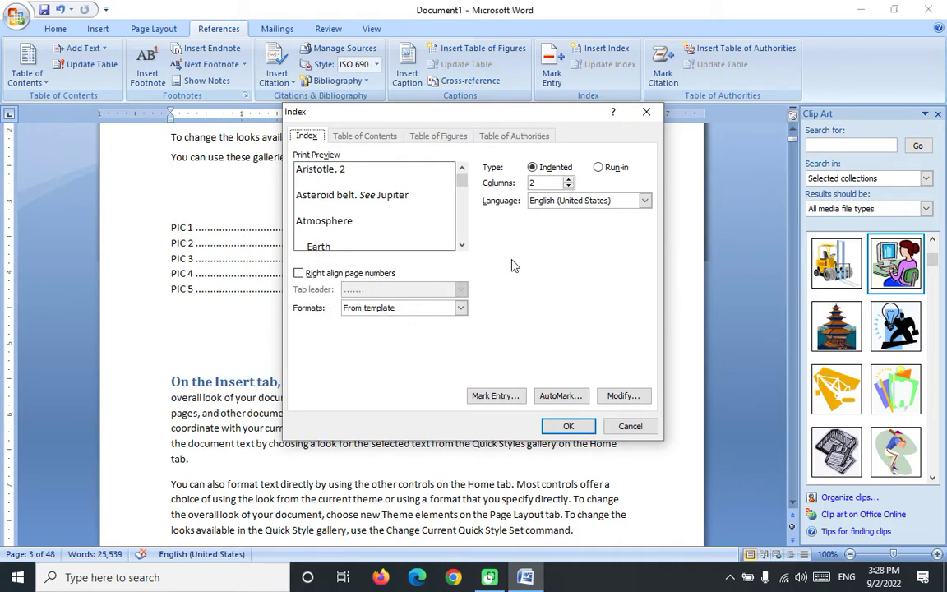
{"action": "left_click", "coordinate": [598, 167]}
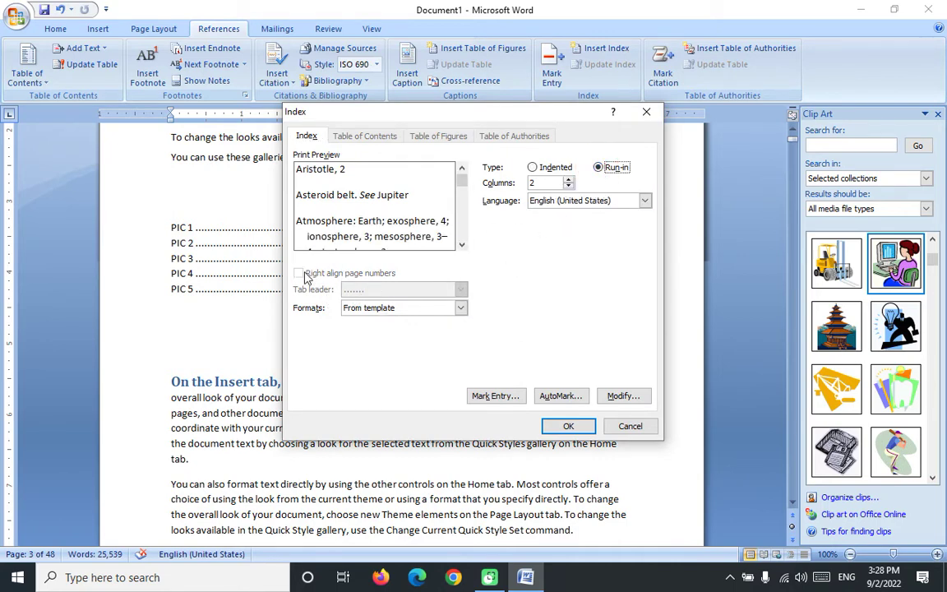
{"action": "left_click", "coordinate": [532, 168]}
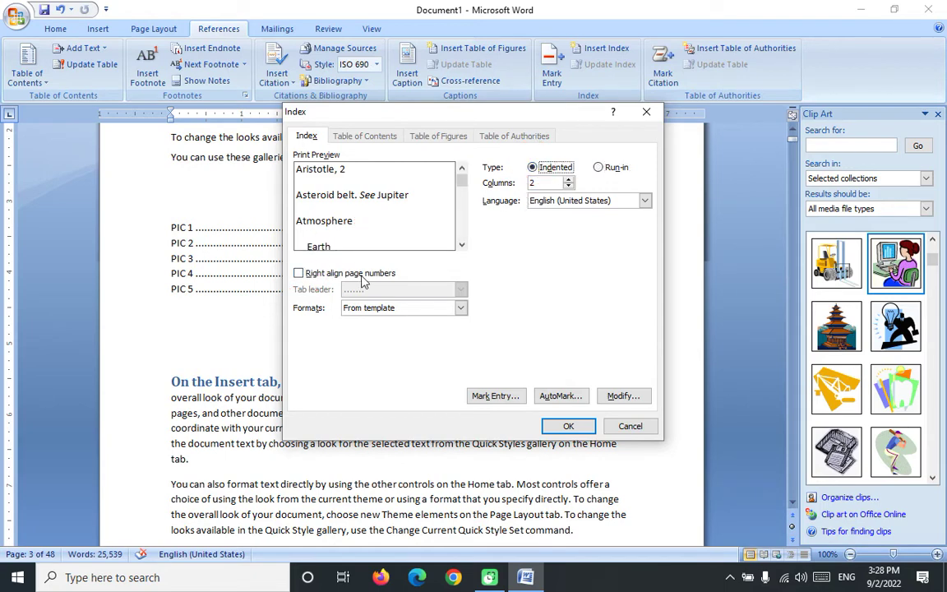
{"action": "left_click", "coordinate": [298, 272]}
{"action": "left_click", "coordinate": [598, 168]}
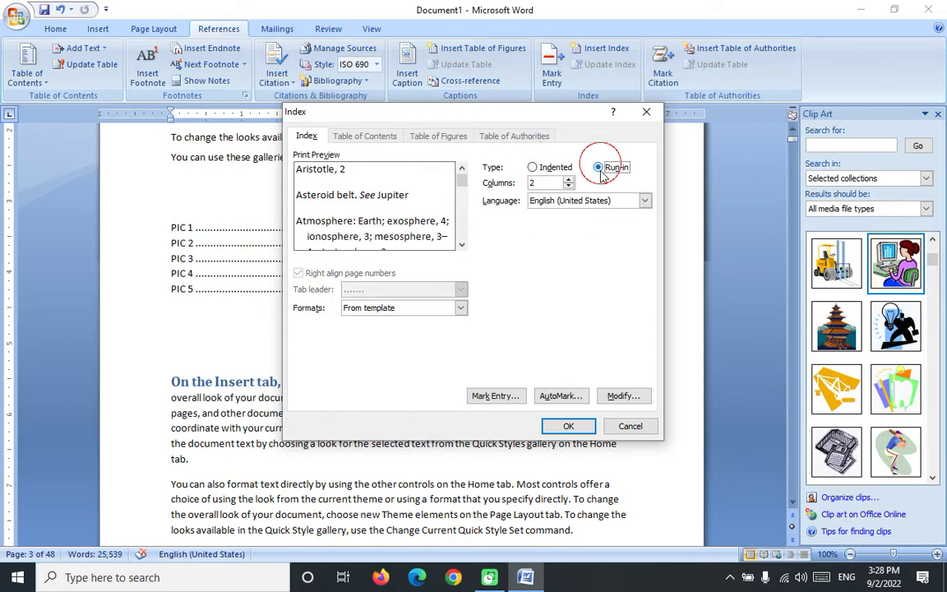
{"action": "left_click", "coordinate": [568, 425]}
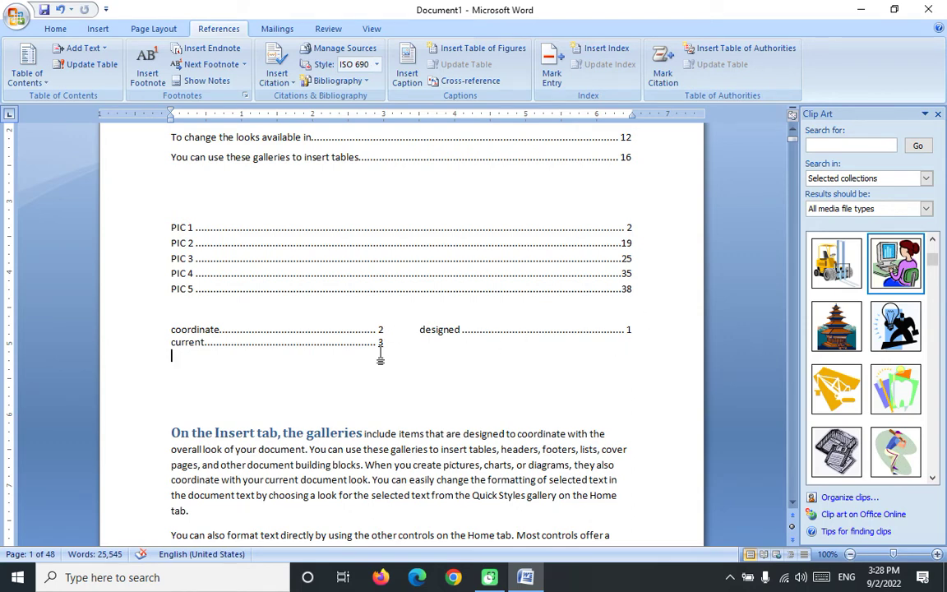
Step: Insert the built-in Bibliography on a new line after 'Page Layout tab.' on page 2
{"action": "scroll", "coordinate": [414, 345], "scroll_direction": "down", "scroll_amount": 5}
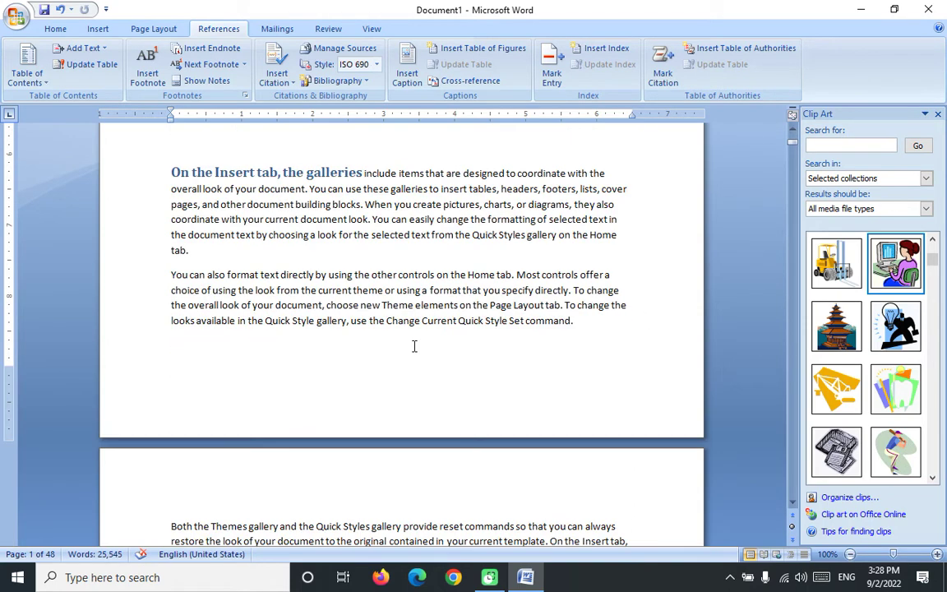
{"action": "scroll", "coordinate": [413, 345], "scroll_direction": "up", "scroll_amount": 3}
{"action": "scroll", "coordinate": [414, 347], "scroll_direction": "up", "scroll_amount": 7}
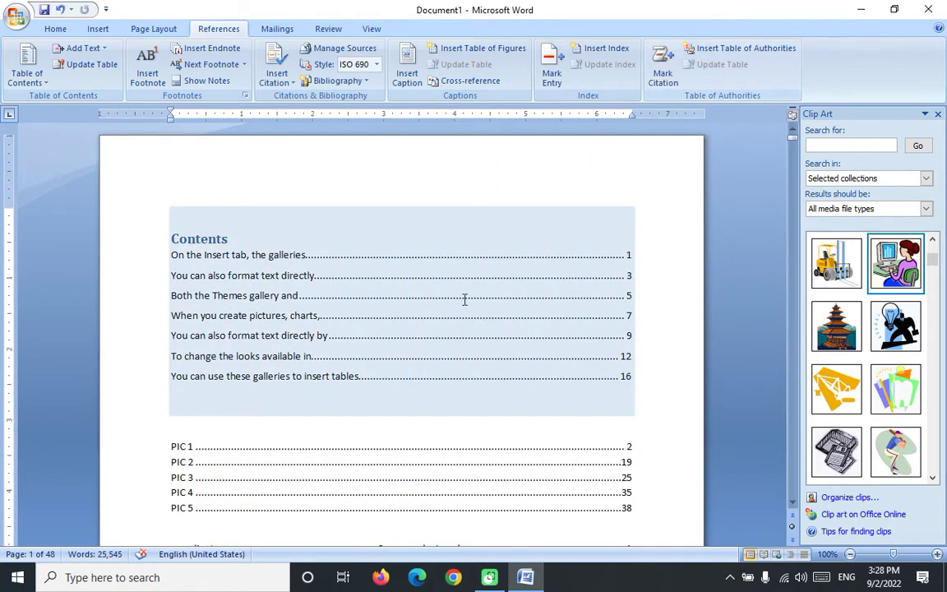
{"action": "scroll", "coordinate": [471, 292], "scroll_direction": "down", "scroll_amount": 18}
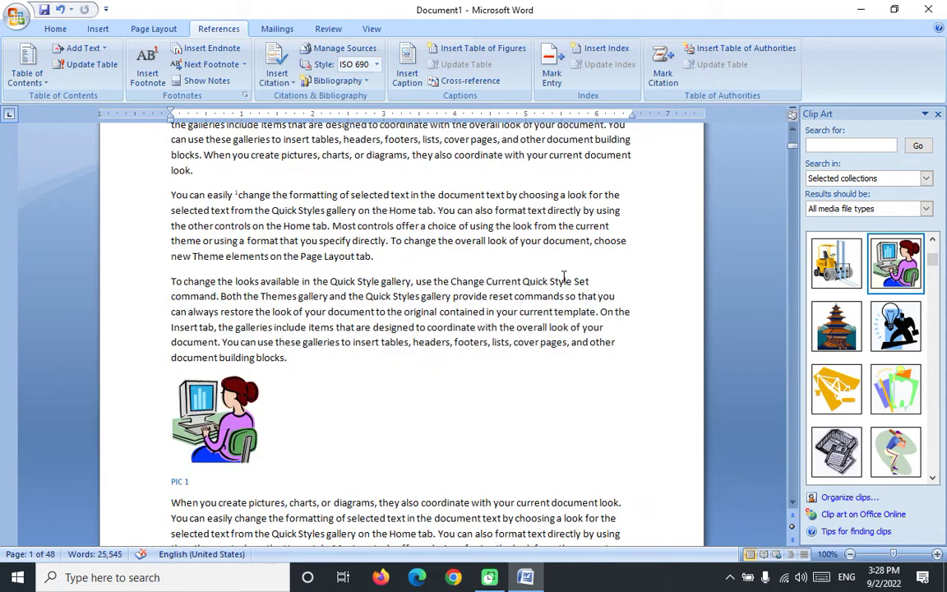
{"action": "left_click", "coordinate": [414, 258]}
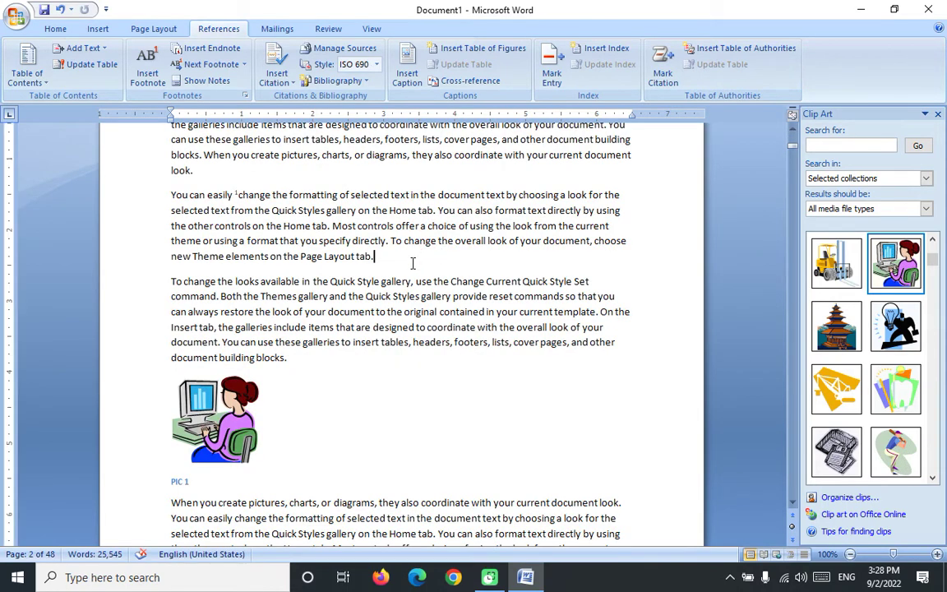
{"action": "key", "text": "Return"}
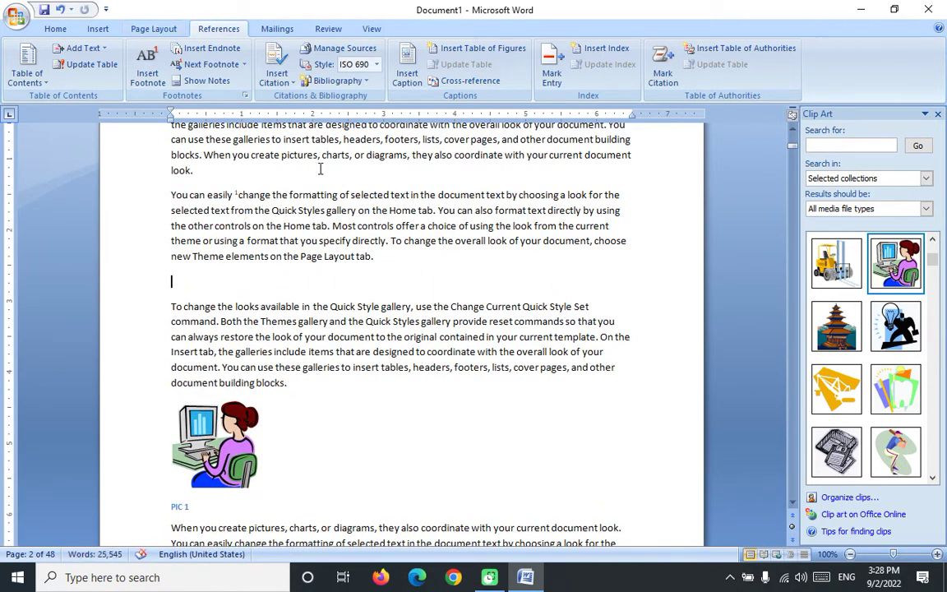
{"action": "left_click", "coordinate": [367, 82]}
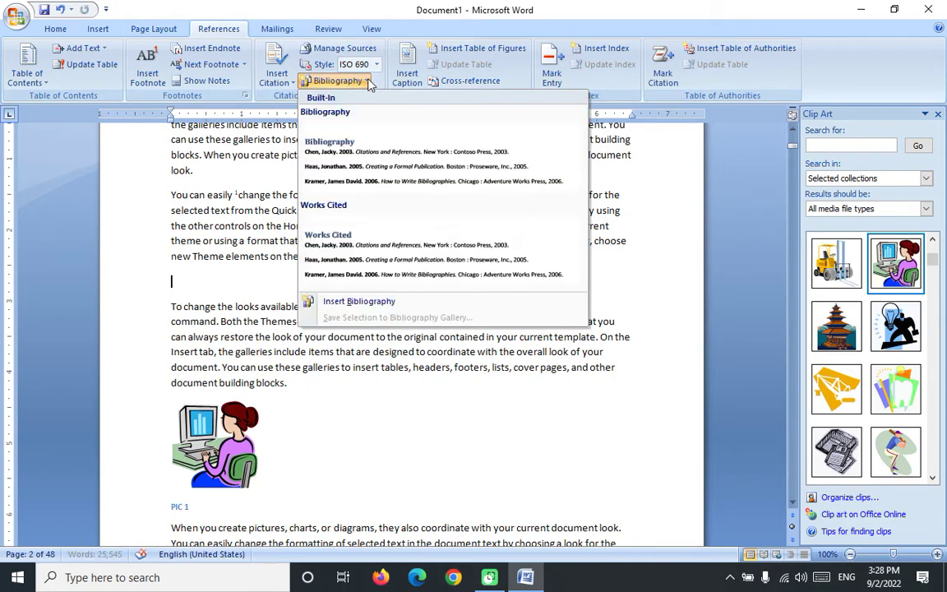
{"action": "left_click", "coordinate": [368, 174]}
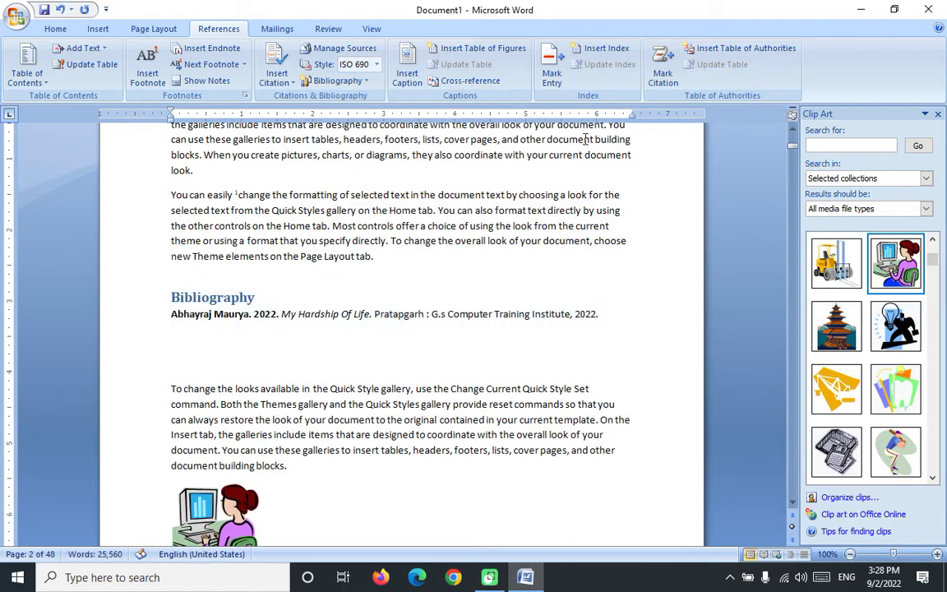
Step: Mark the selected Bibliography heading and entry as a Cases citation
{"action": "left_click", "coordinate": [662, 72]}
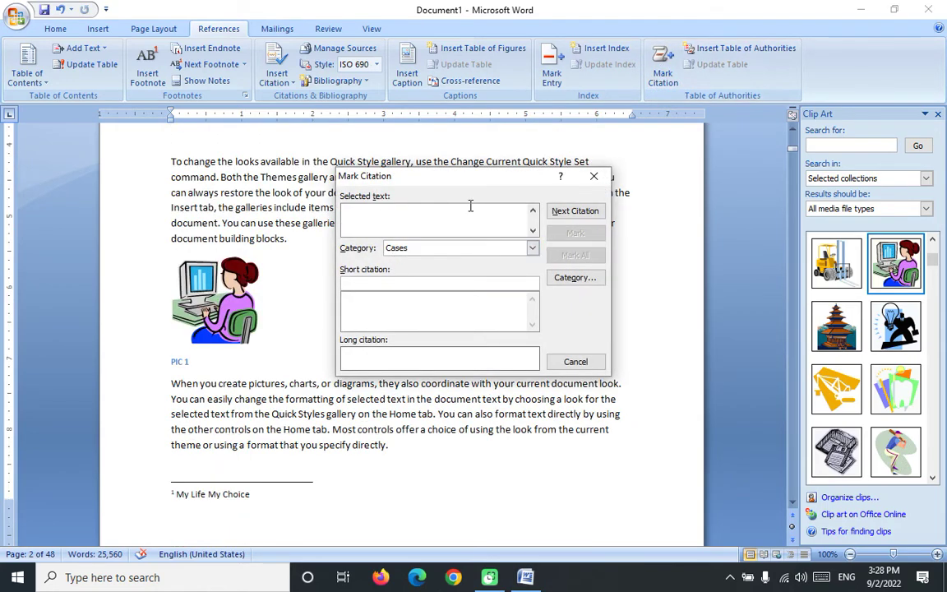
{"action": "left_click", "coordinate": [594, 176]}
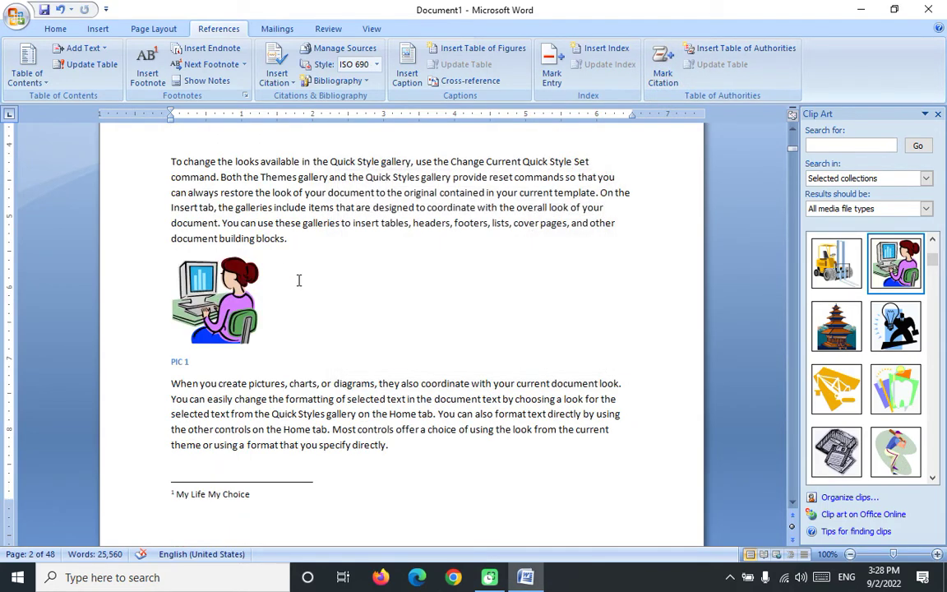
{"action": "scroll", "coordinate": [299, 280], "scroll_direction": "up", "scroll_amount": 5}
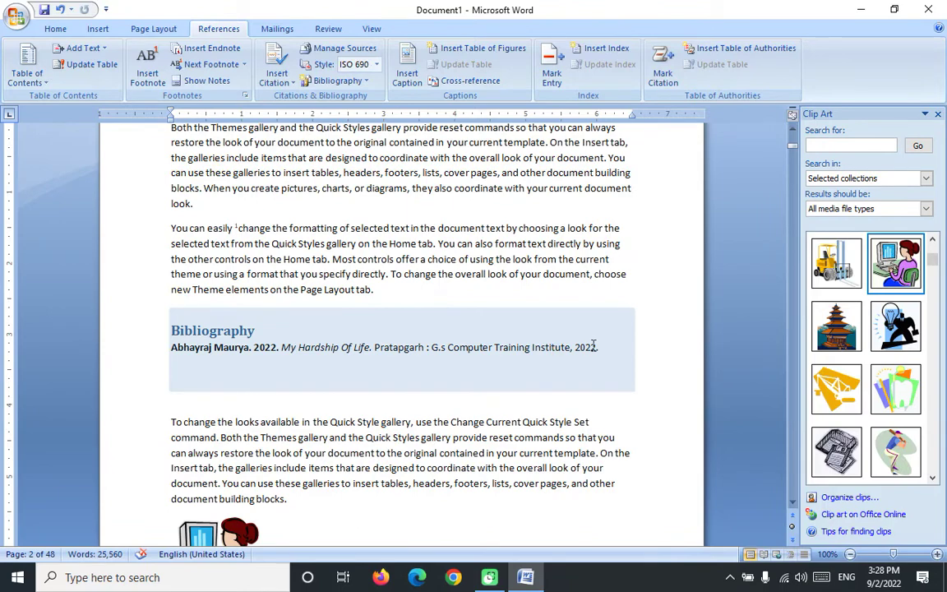
{"action": "left_click_drag", "start_coordinate": [593, 345], "coordinate": [157, 323]}
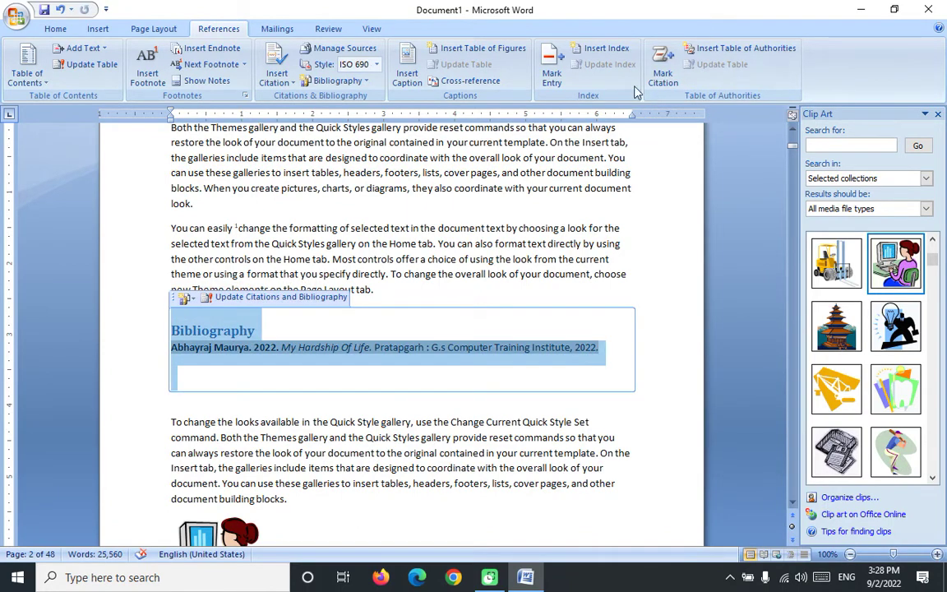
{"action": "left_click", "coordinate": [663, 74]}
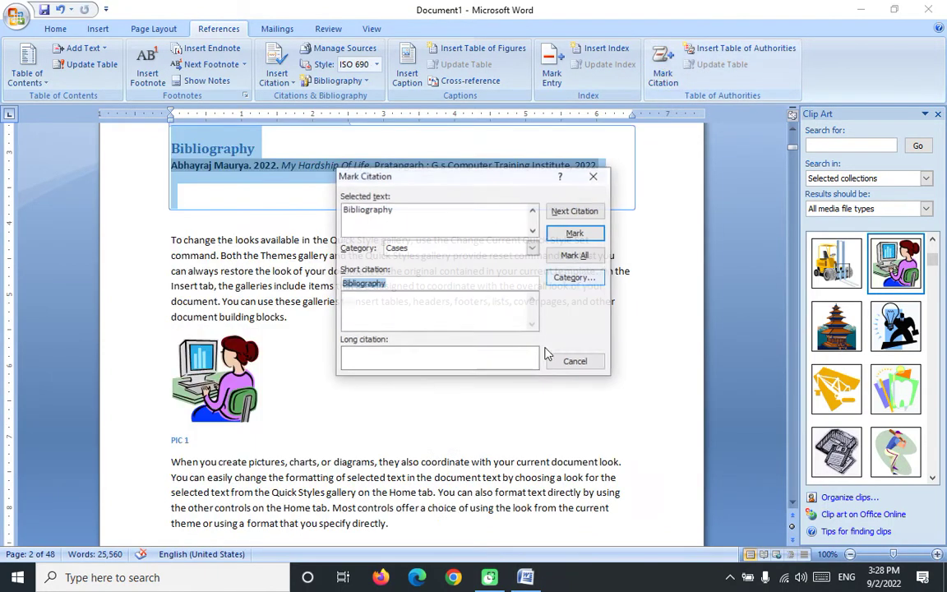
{"action": "left_click", "coordinate": [575, 234]}
{"action": "left_click", "coordinate": [576, 361]}
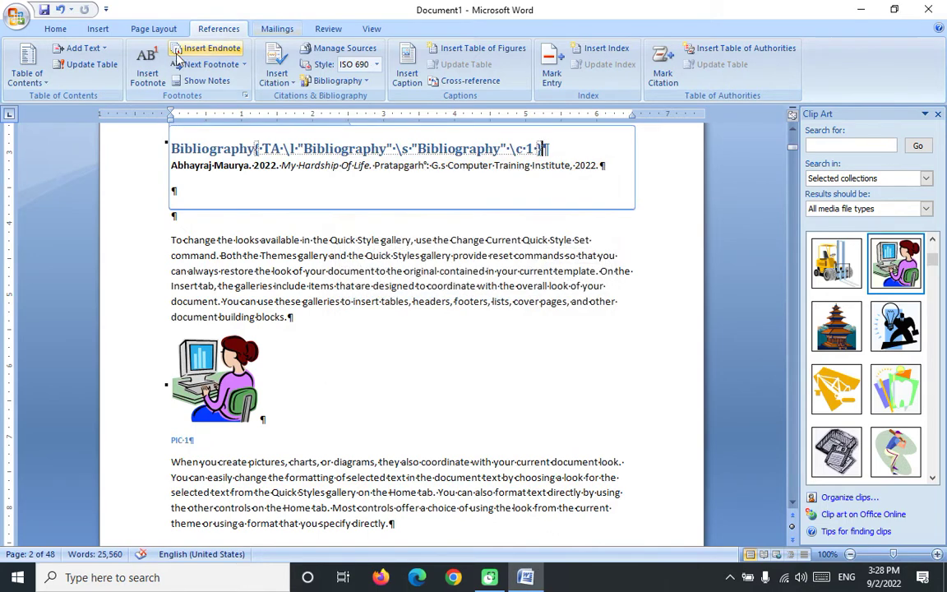
Step: Hide the formatting marks and field codes with Show/Hide ¶
{"action": "left_click", "coordinate": [59, 30]}
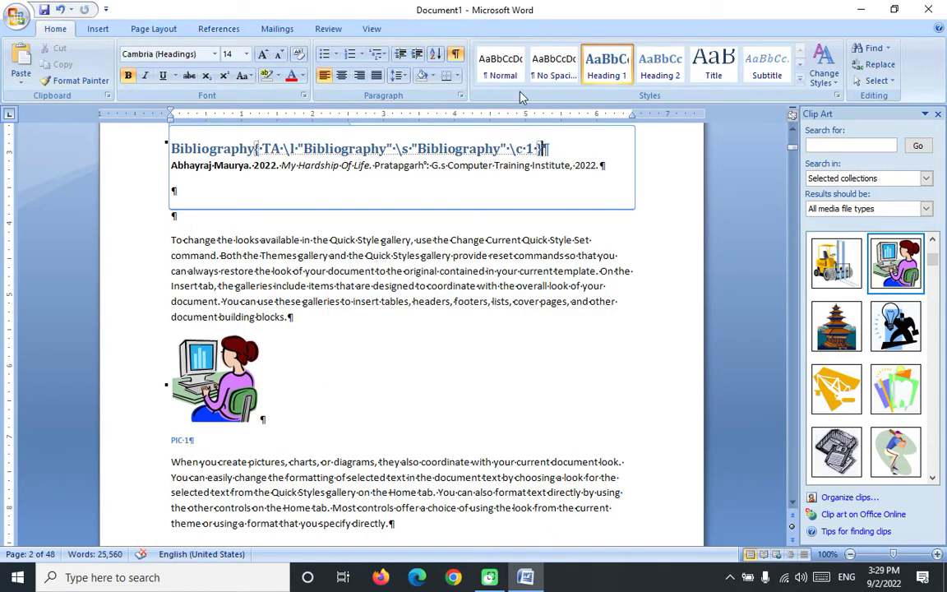
{"action": "left_click", "coordinate": [455, 54]}
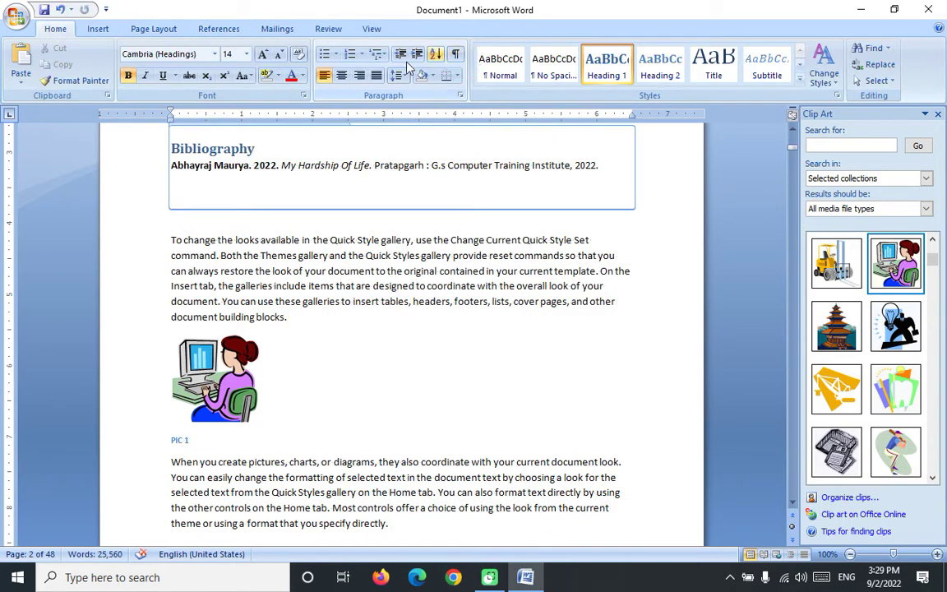
{"action": "left_click", "coordinate": [219, 28]}
Step: Insert a built-in Bibliography on a new line after 'specify directly.' on page 11
{"action": "scroll", "coordinate": [448, 339], "scroll_direction": "down", "scroll_amount": 20}
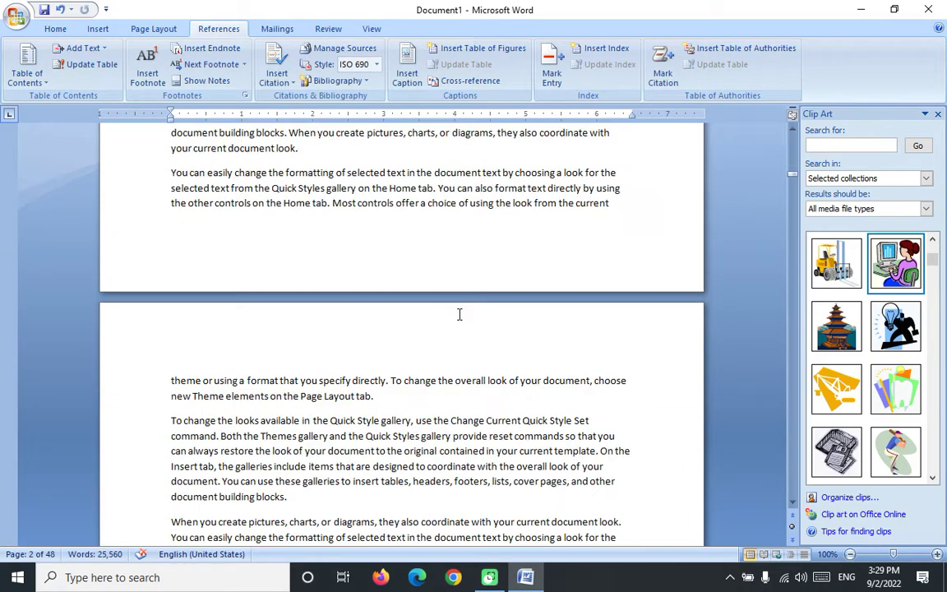
{"action": "scroll", "coordinate": [457, 313], "scroll_direction": "down", "scroll_amount": 20}
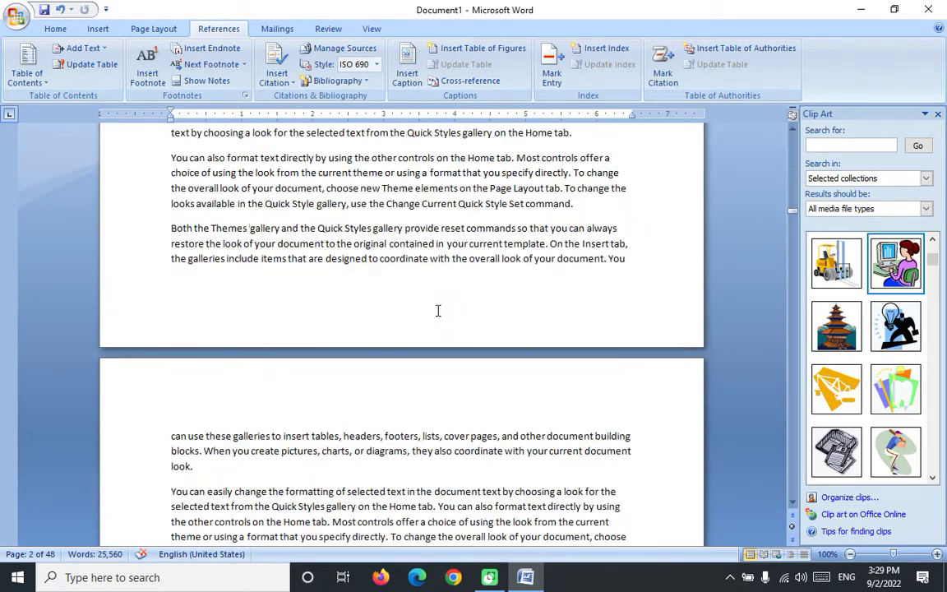
{"action": "left_click", "coordinate": [421, 351]}
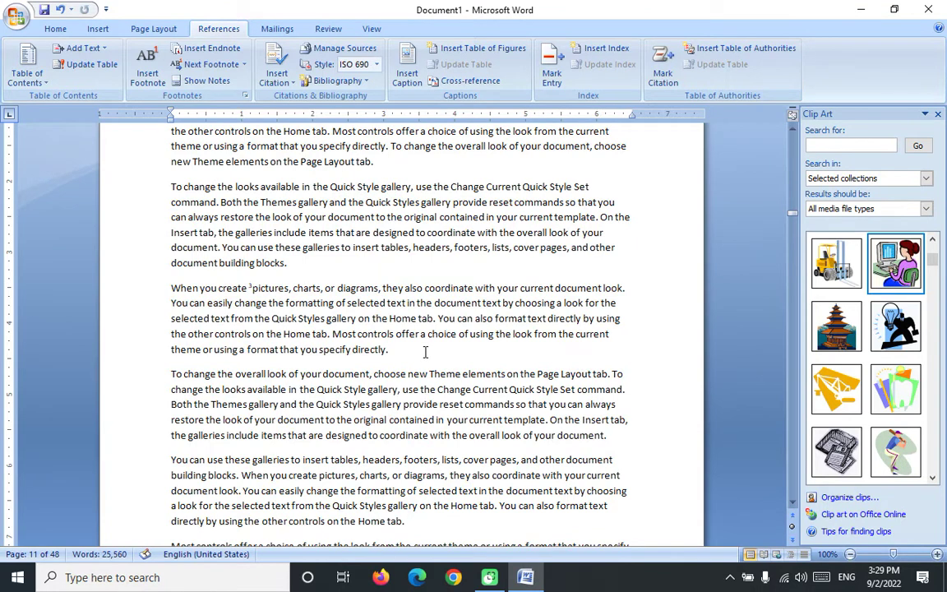
{"action": "key", "text": "Return"}
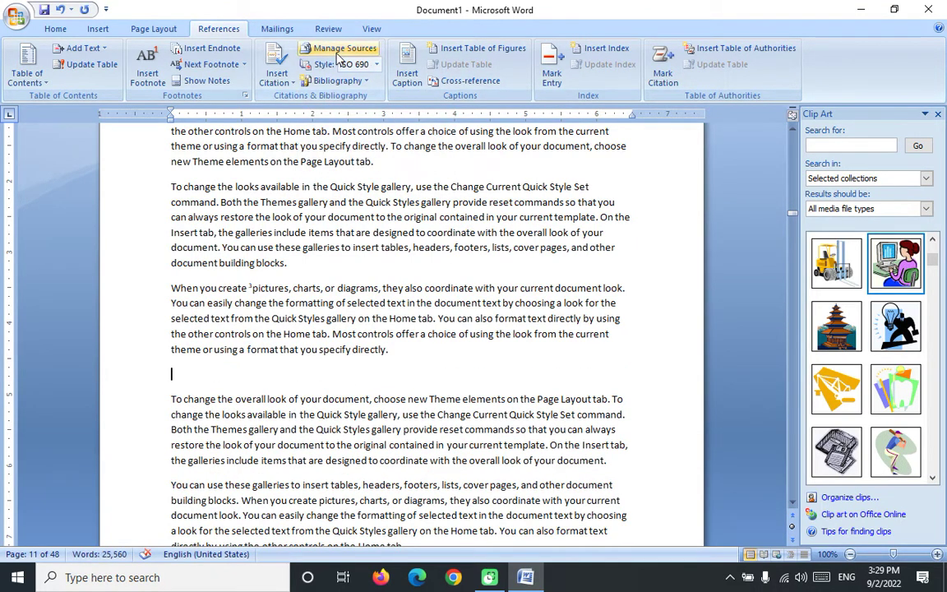
{"action": "left_click", "coordinate": [332, 81]}
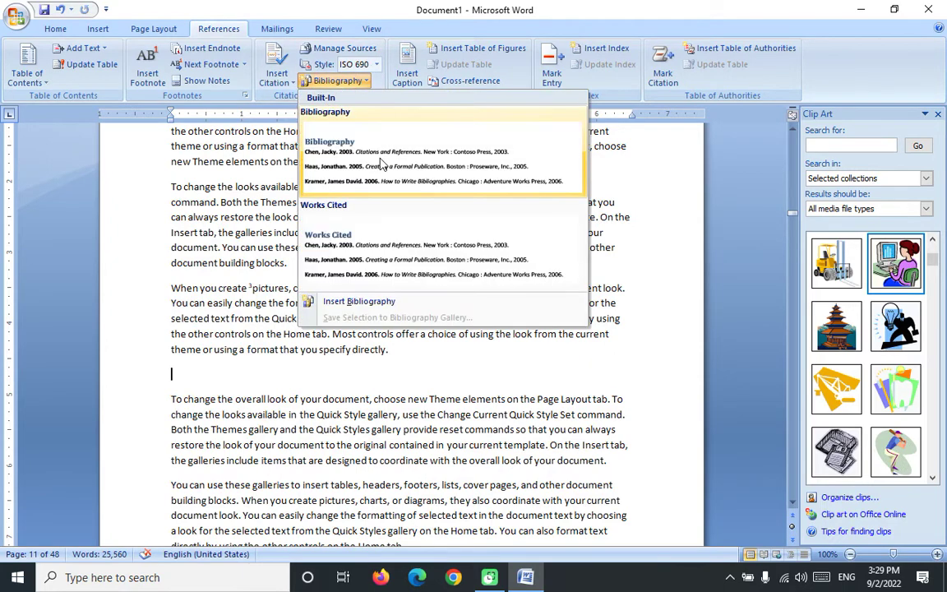
{"action": "left_click", "coordinate": [381, 162]}
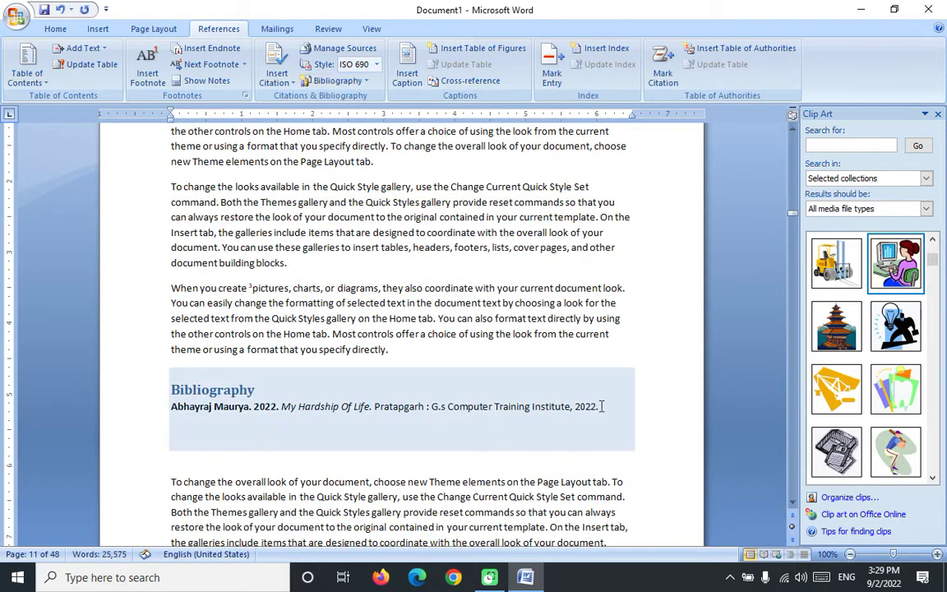
Step: Mark the page 11 Bibliography as a citation for the table of authorities
{"action": "left_click", "coordinate": [600, 408]}
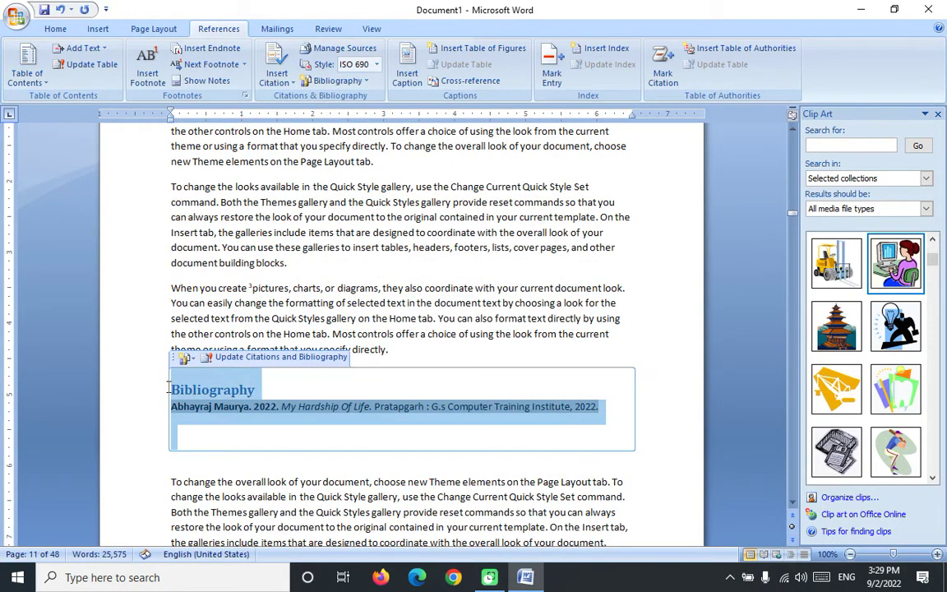
{"action": "left_click", "coordinate": [662, 77]}
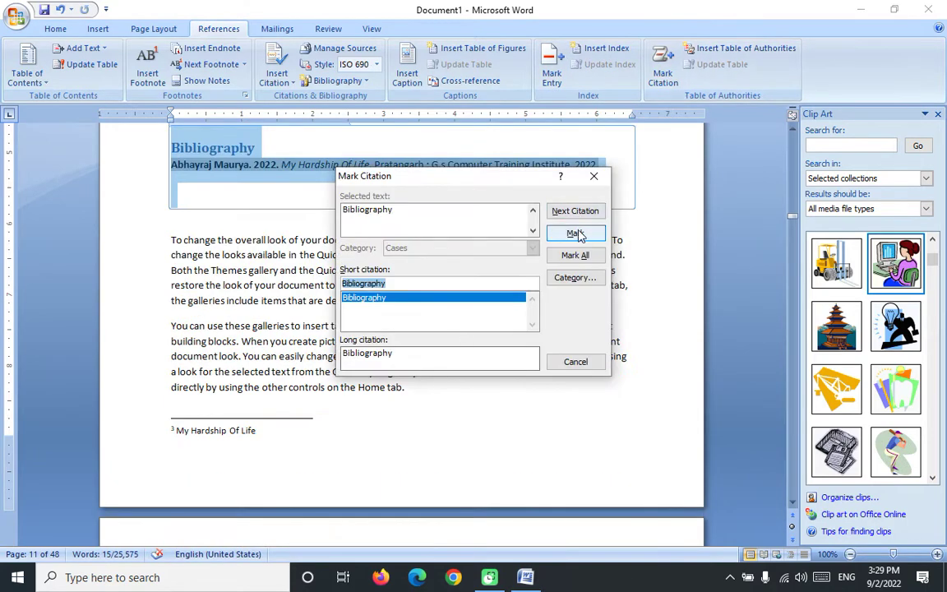
{"action": "left_click", "coordinate": [574, 233]}
{"action": "left_click", "coordinate": [593, 176]}
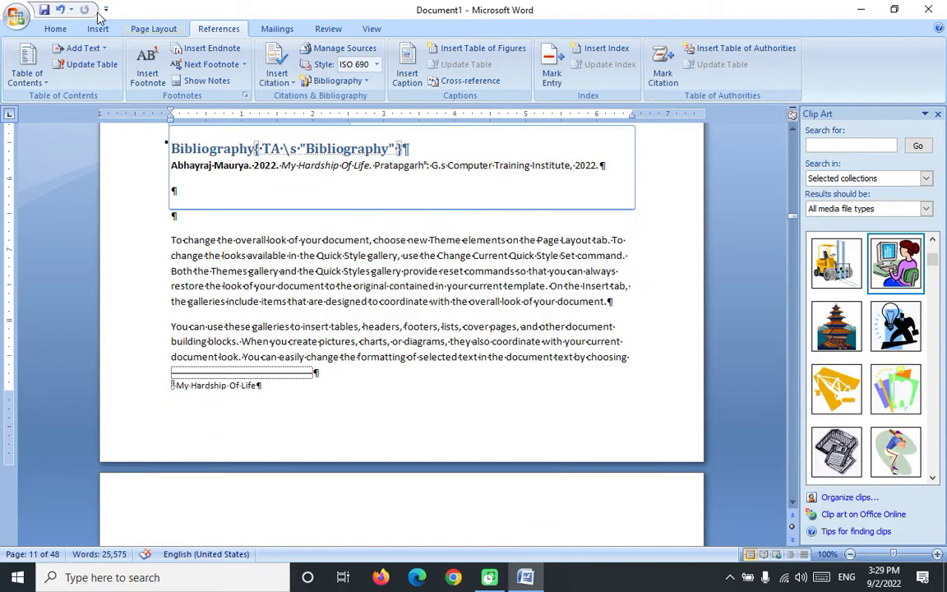
{"action": "left_click", "coordinate": [56, 29]}
Step: Hide the formatting marks and field codes
{"action": "left_click", "coordinate": [454, 54]}
{"action": "scroll", "coordinate": [507, 323], "scroll_direction": "down", "scroll_amount": 6}
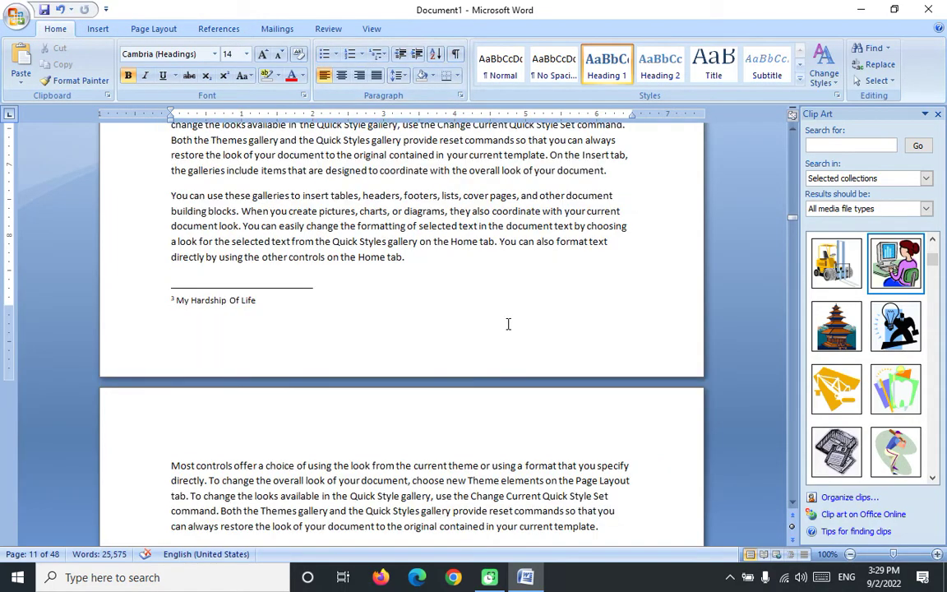
{"action": "scroll", "coordinate": [520, 274], "scroll_direction": "down", "scroll_amount": 10}
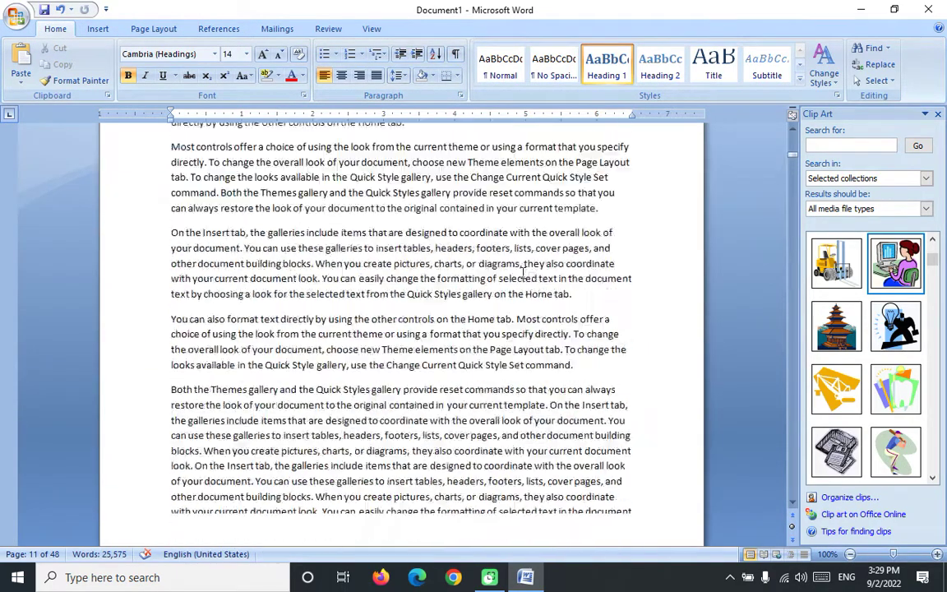
{"action": "scroll", "coordinate": [522, 279], "scroll_direction": "up", "scroll_amount": 15}
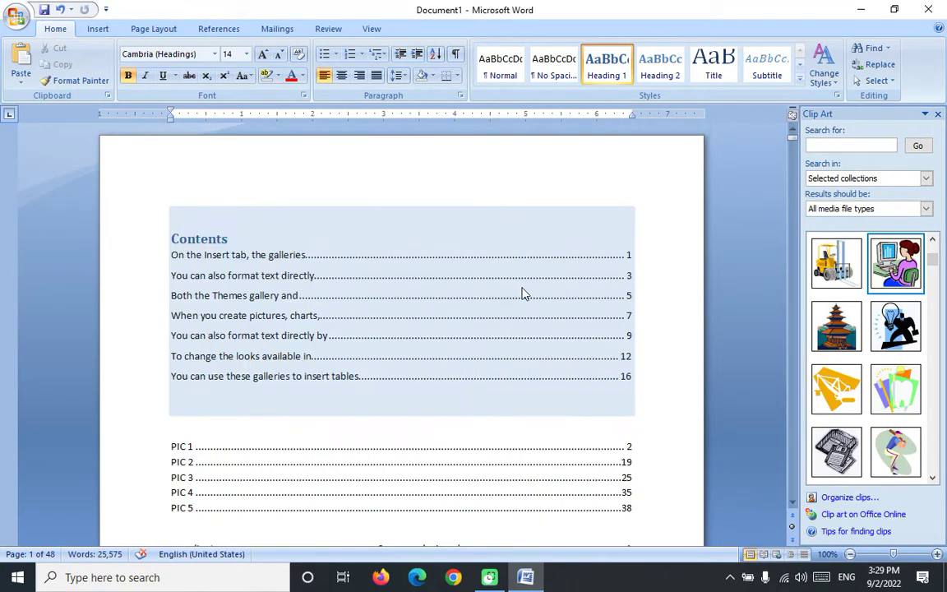
{"action": "scroll", "coordinate": [522, 293], "scroll_direction": "down", "scroll_amount": 5}
Step: Insert a Cases table of authorities below the index, then close the Clip Art pane
{"action": "left_click", "coordinate": [241, 328]}
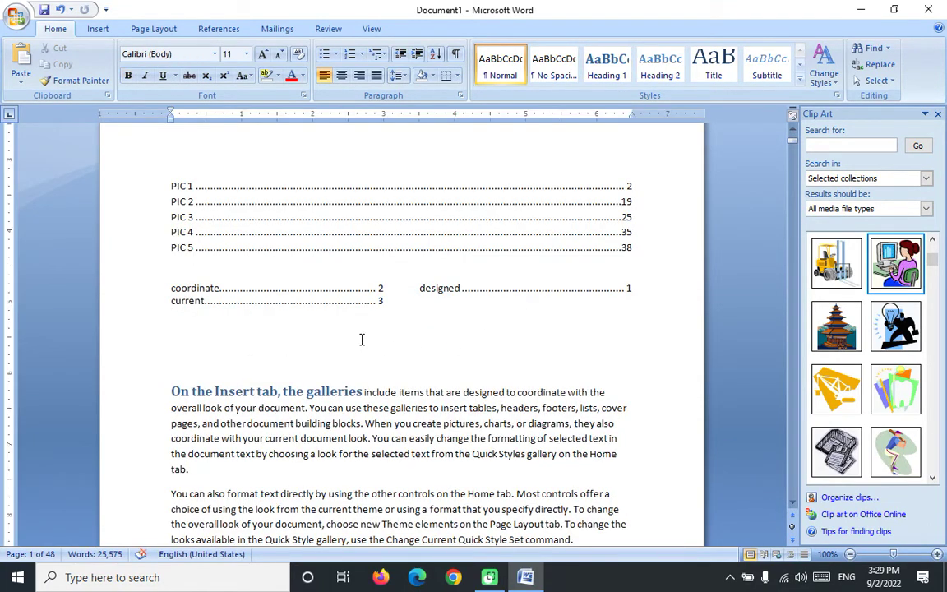
{"action": "key", "text": "Return"}
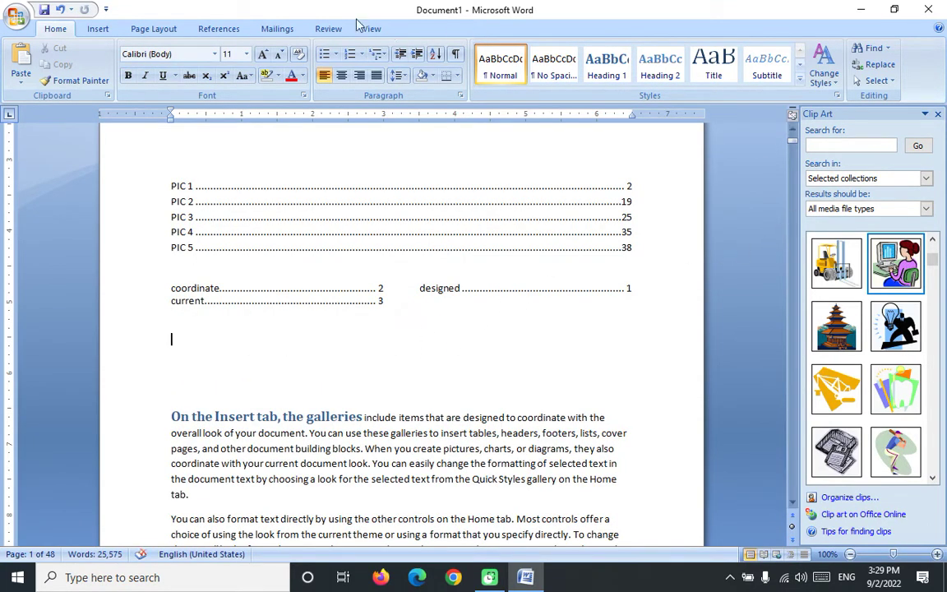
{"action": "left_click", "coordinate": [215, 29]}
{"action": "left_click", "coordinate": [785, 48]}
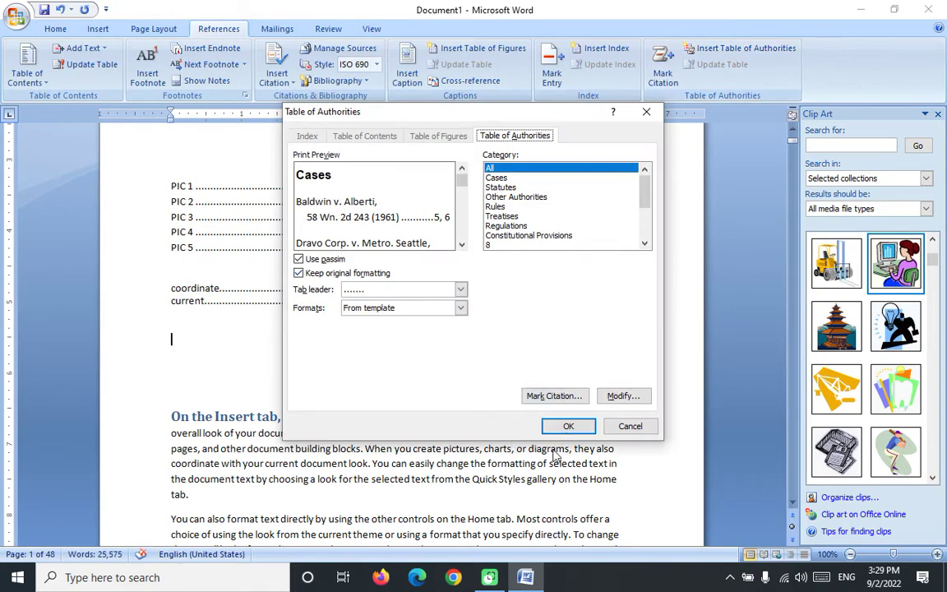
{"action": "left_click", "coordinate": [567, 424]}
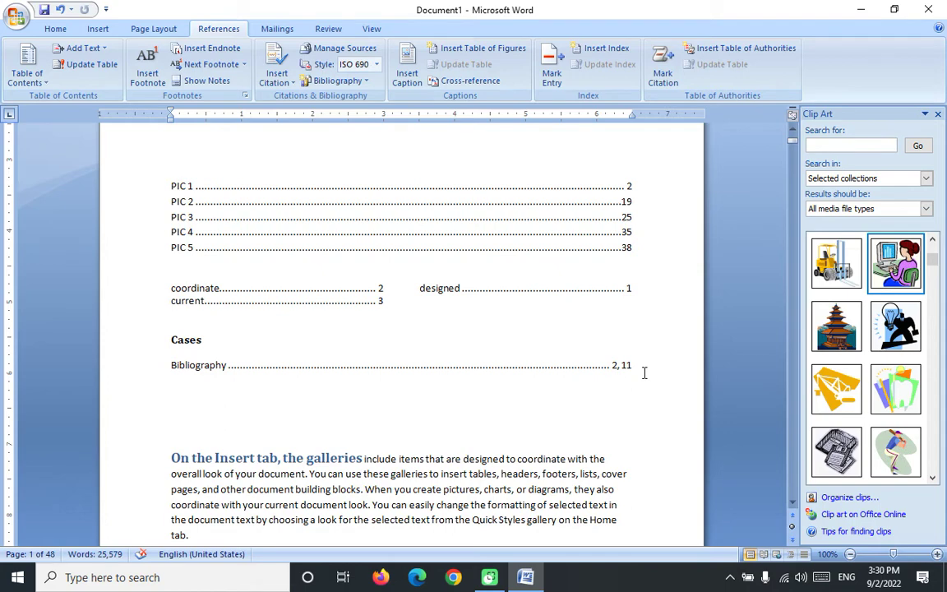
{"action": "scroll", "coordinate": [644, 372], "scroll_direction": "up", "scroll_amount": 5}
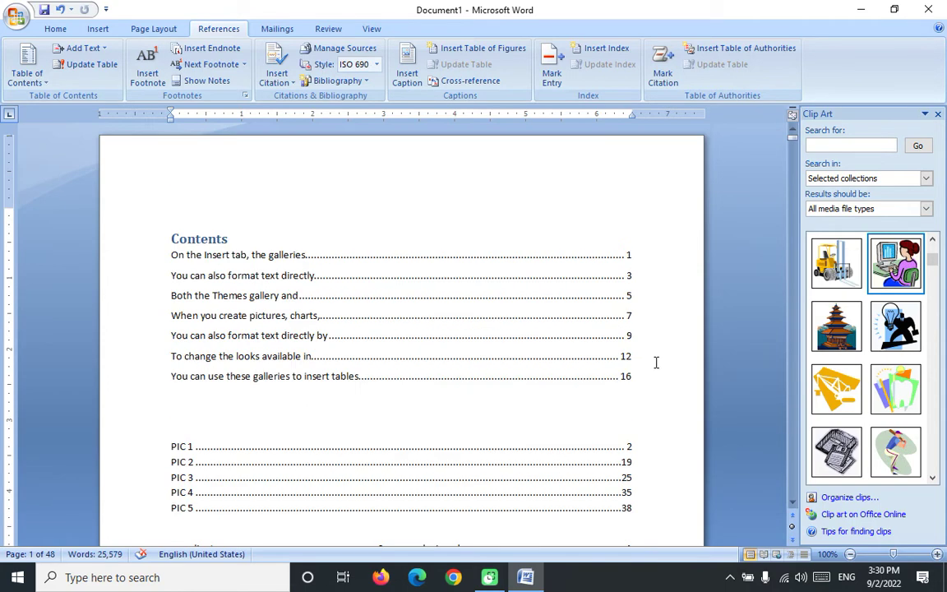
{"action": "left_click", "coordinate": [936, 115]}
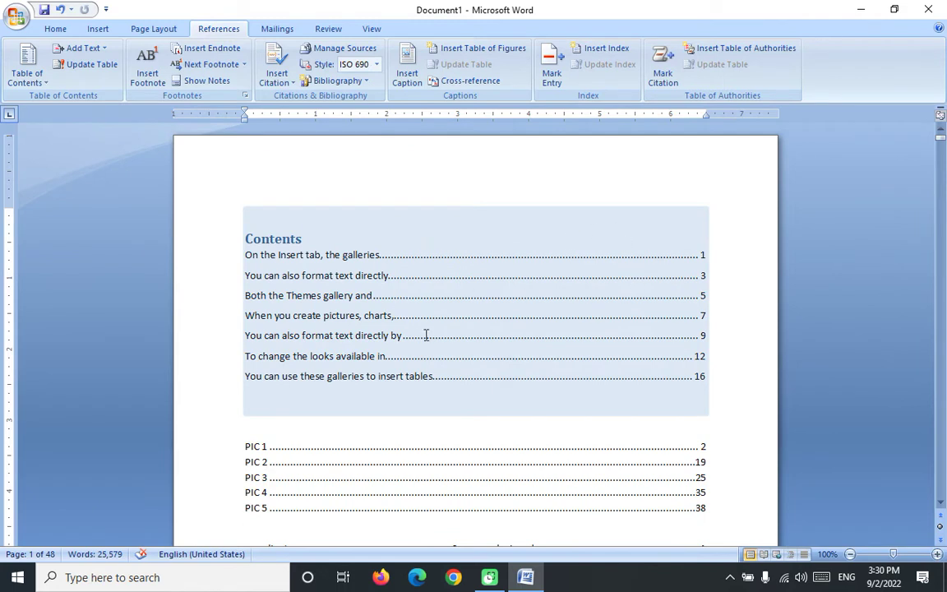